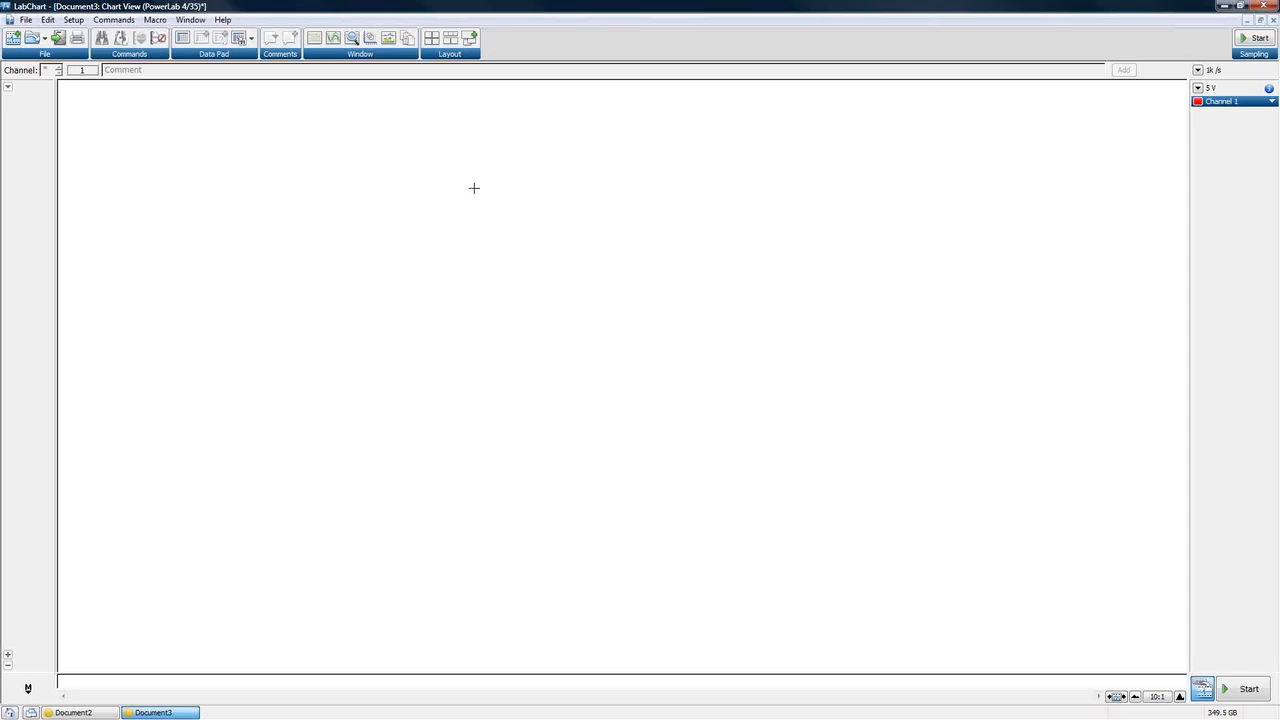
Open the Bridge Amp settings for Channel 1 and automatically zero the signal offset.
left_click(1233, 106)
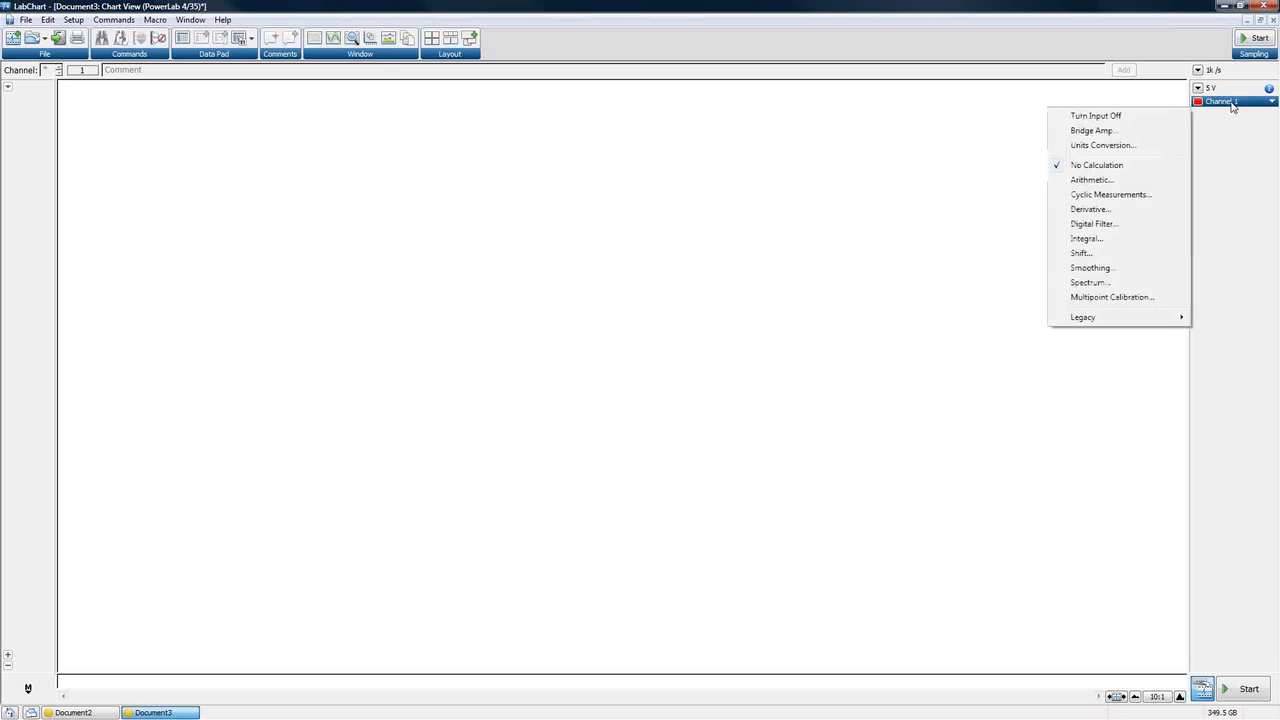
left_click(1101, 133)
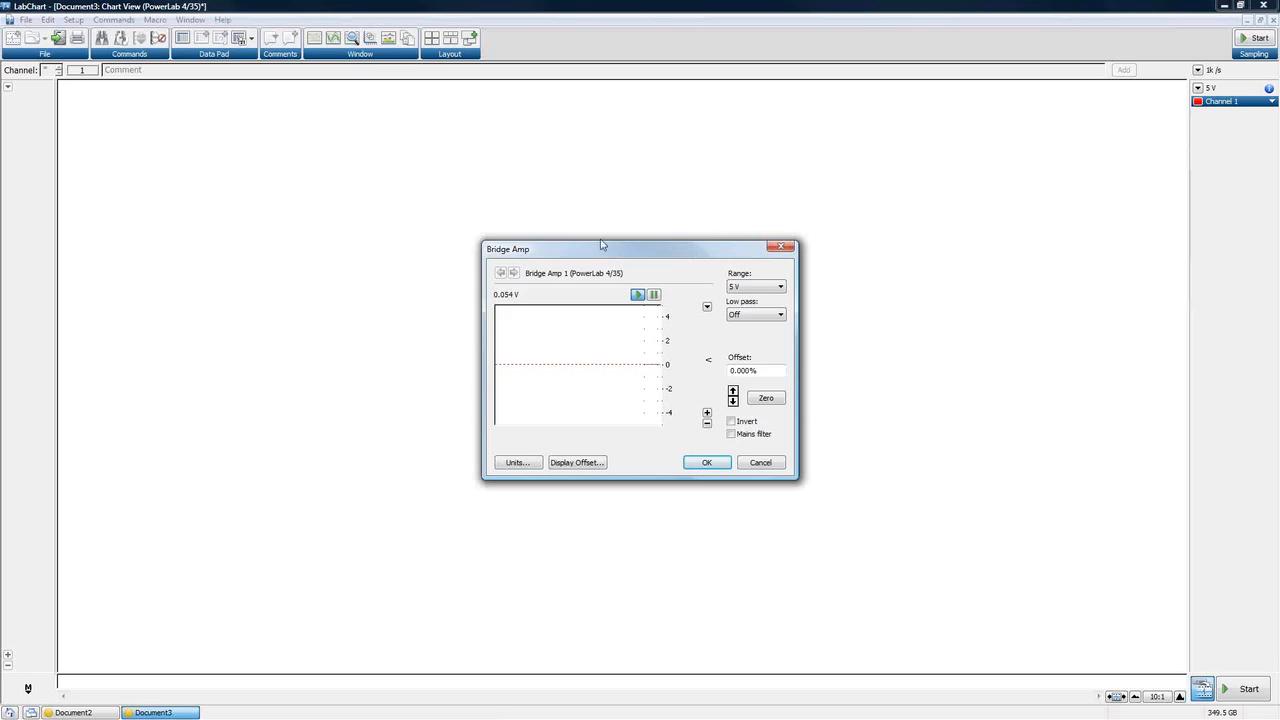
left_click_drag(601, 245, 553, 118)
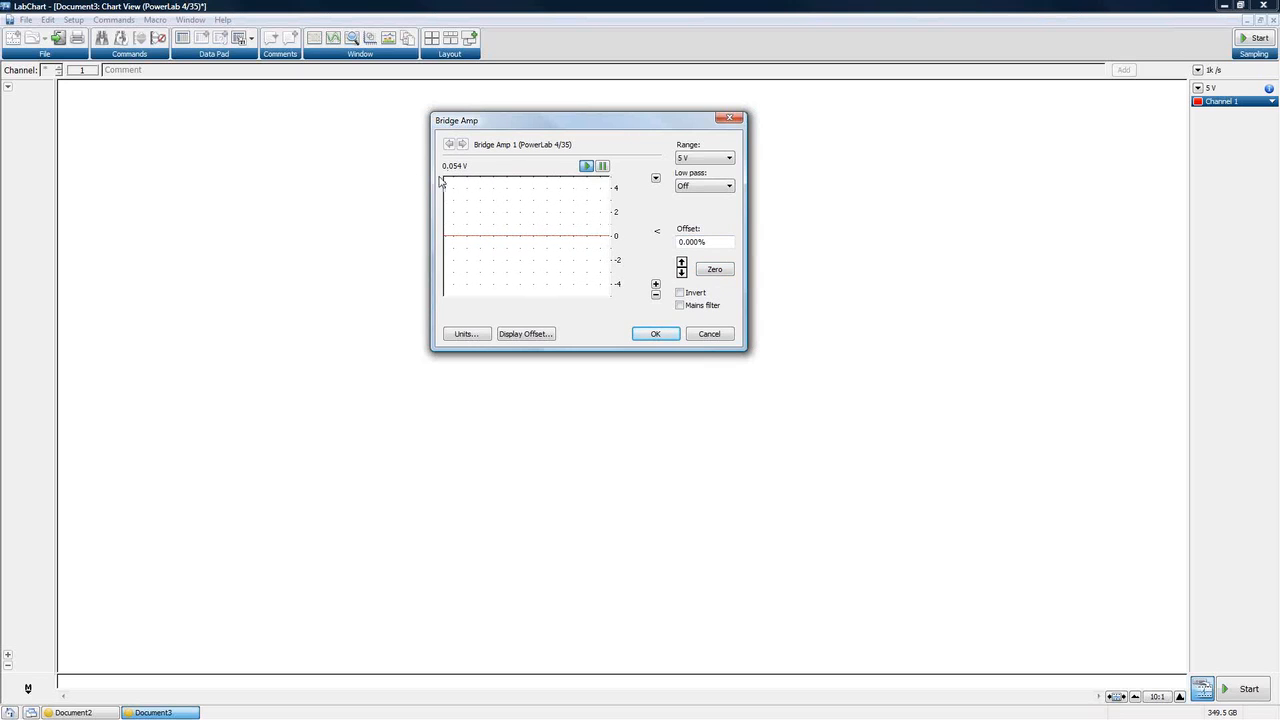
left_click(715, 271)
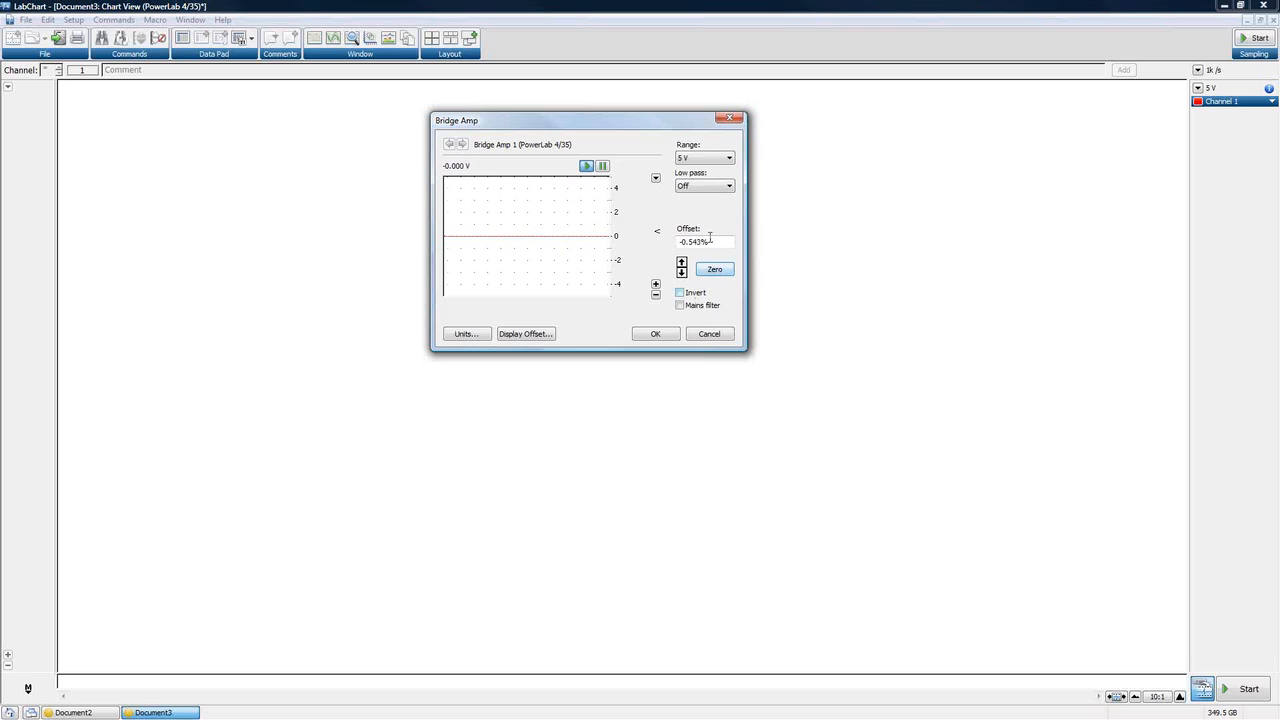
Set the Bridge Amp input range to 20 mV.
left_click(713, 164)
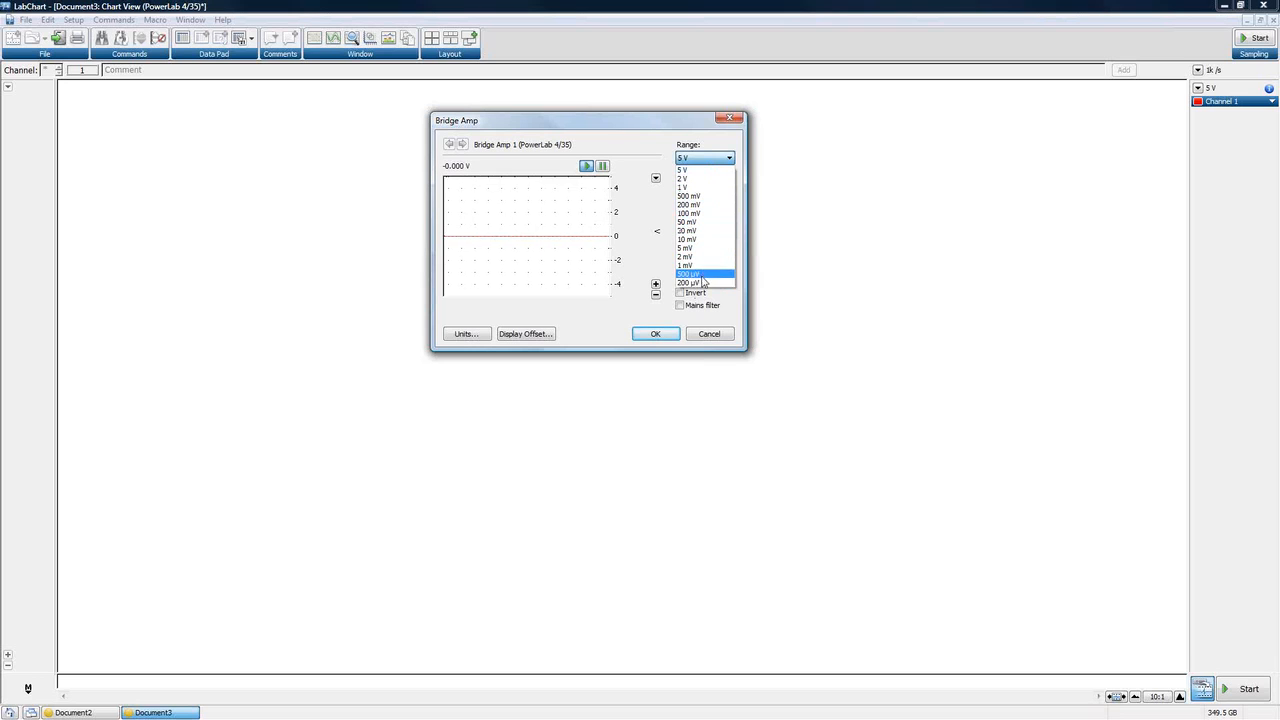
left_click(642, 147)
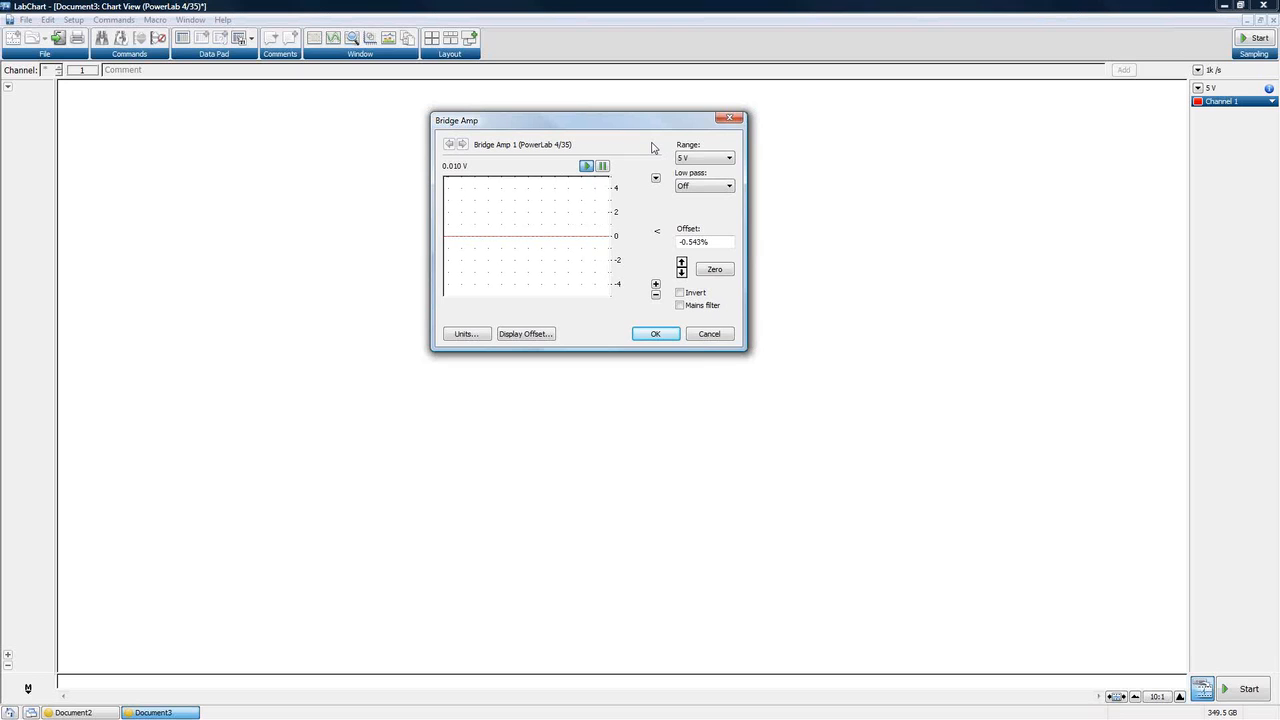
left_click(706, 159)
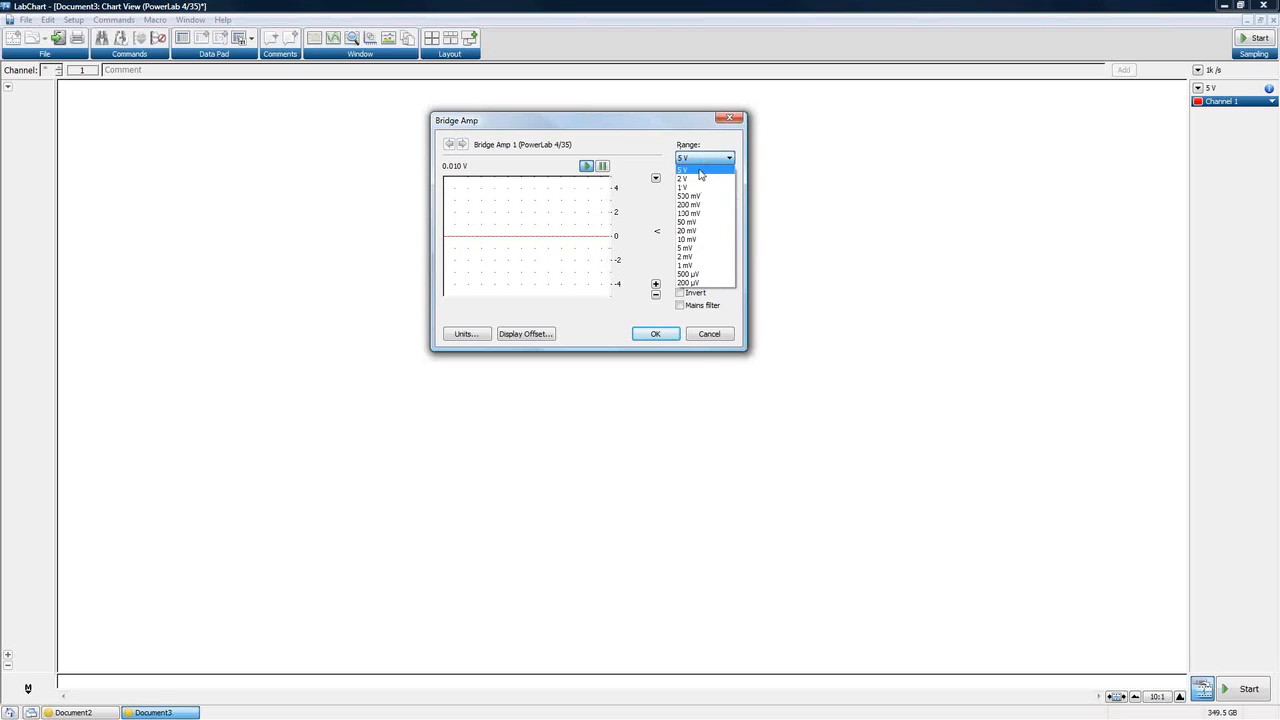
left_click(700, 232)
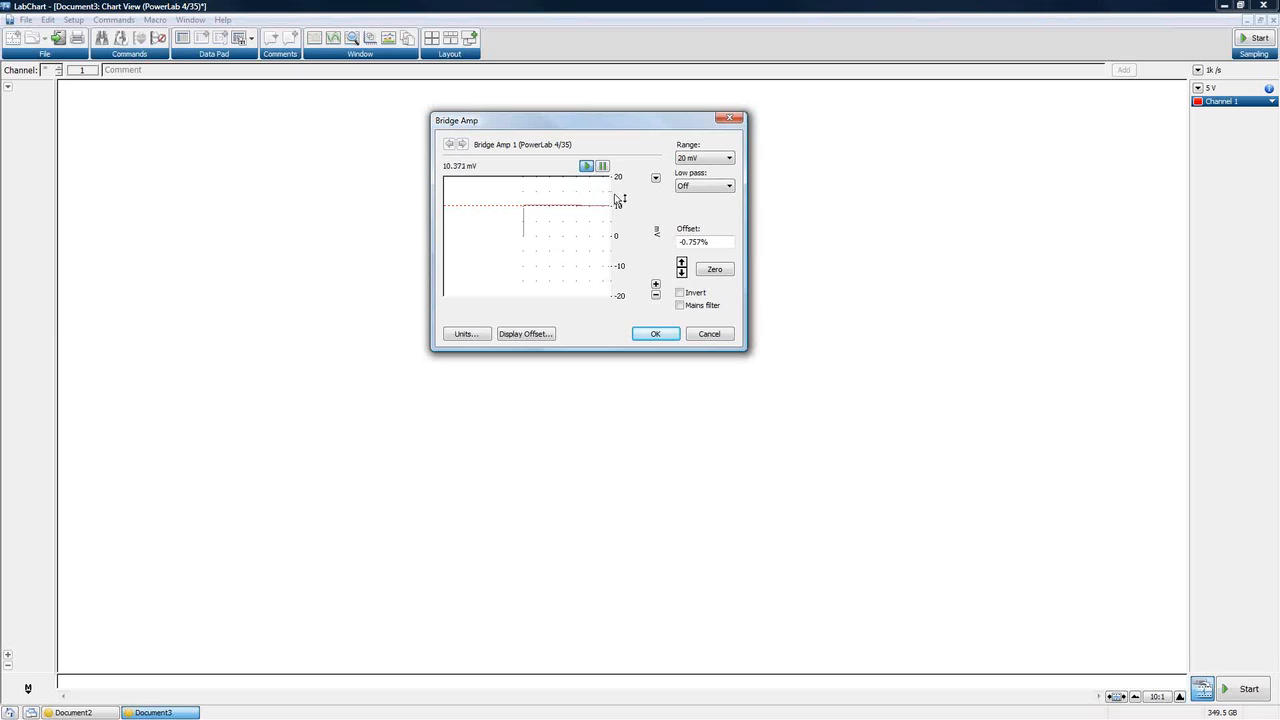
left_click(703, 158)
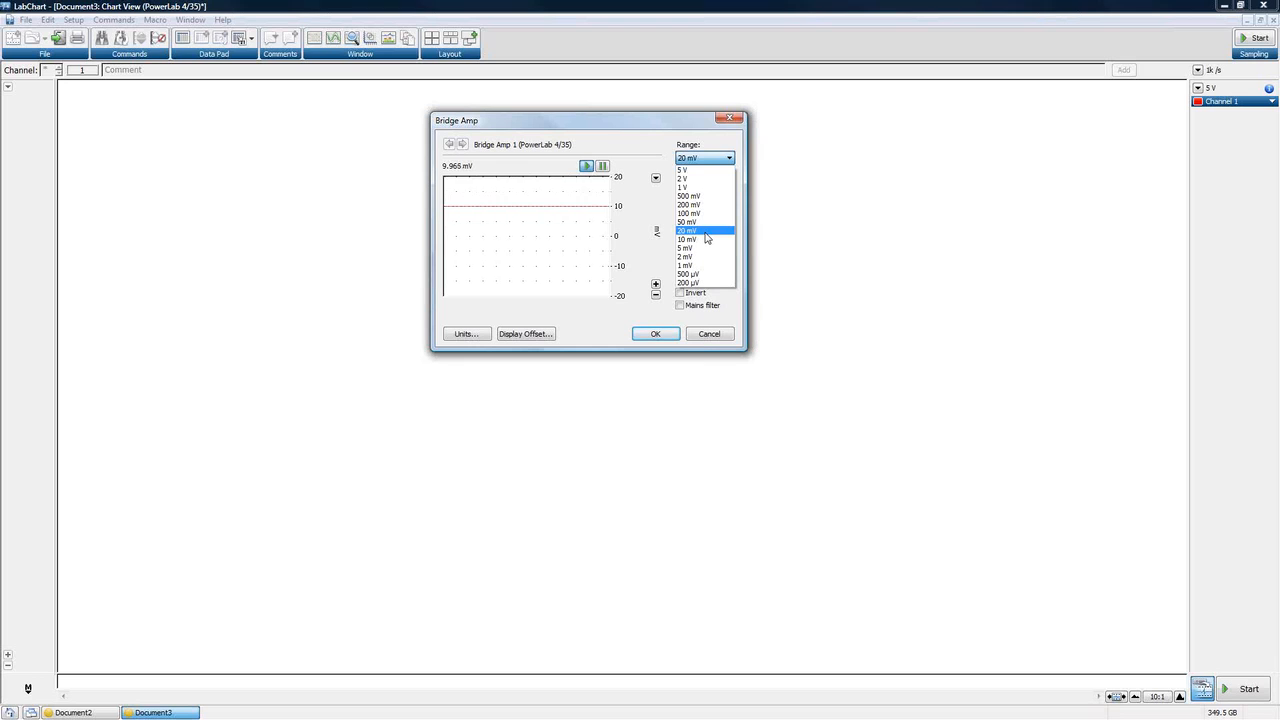
left_click(644, 252)
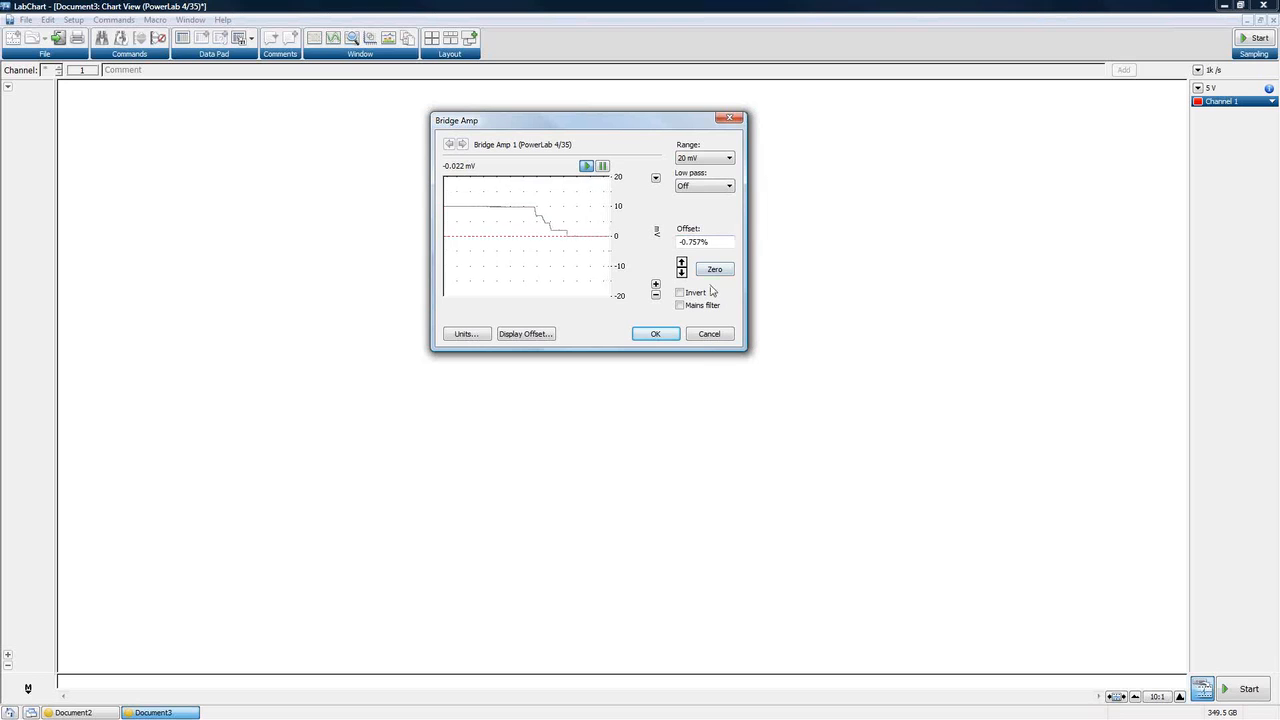
Zero the Bridge Amp signal again, and zoom its preview amplitude scale in three levels and back out.
left_click(719, 270)
left_click(656, 285)
left_click(656, 285)
left_click(656, 285)
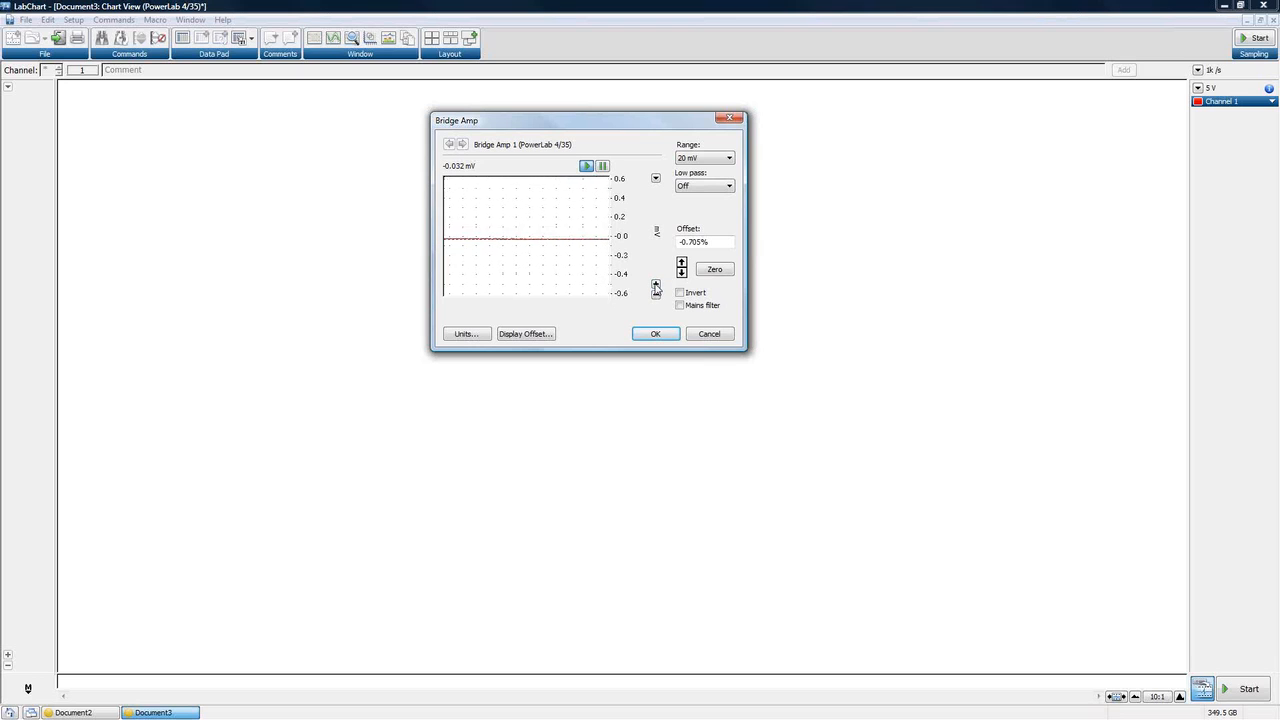
left_click(656, 295)
left_click(656, 295)
left_click(656, 295)
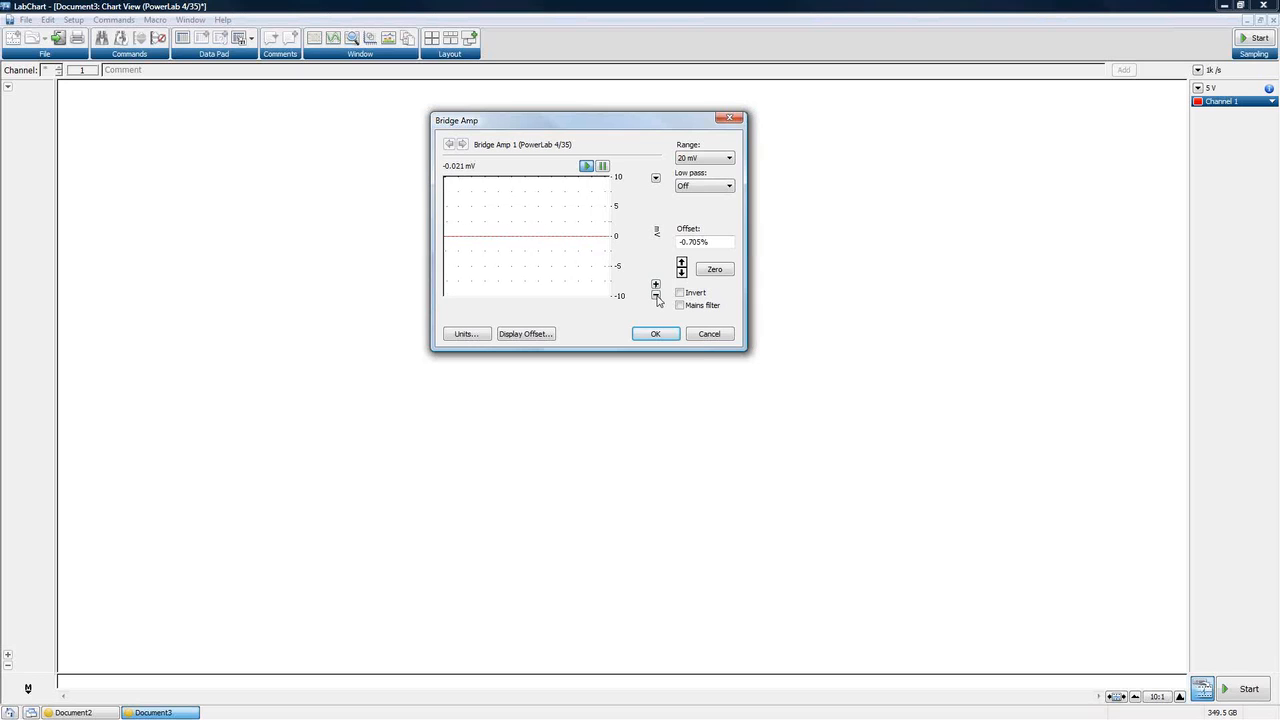
Nudge the Bridge Amp offset manually two increments down and two up, and run the automatic zero again.
left_click(682, 273)
left_click(682, 273)
left_click(682, 263)
left_click(682, 264)
left_click(714, 269)
Cancel the Bridge Amp settings and close Document3 without saving its changes.
left_click(710, 336)
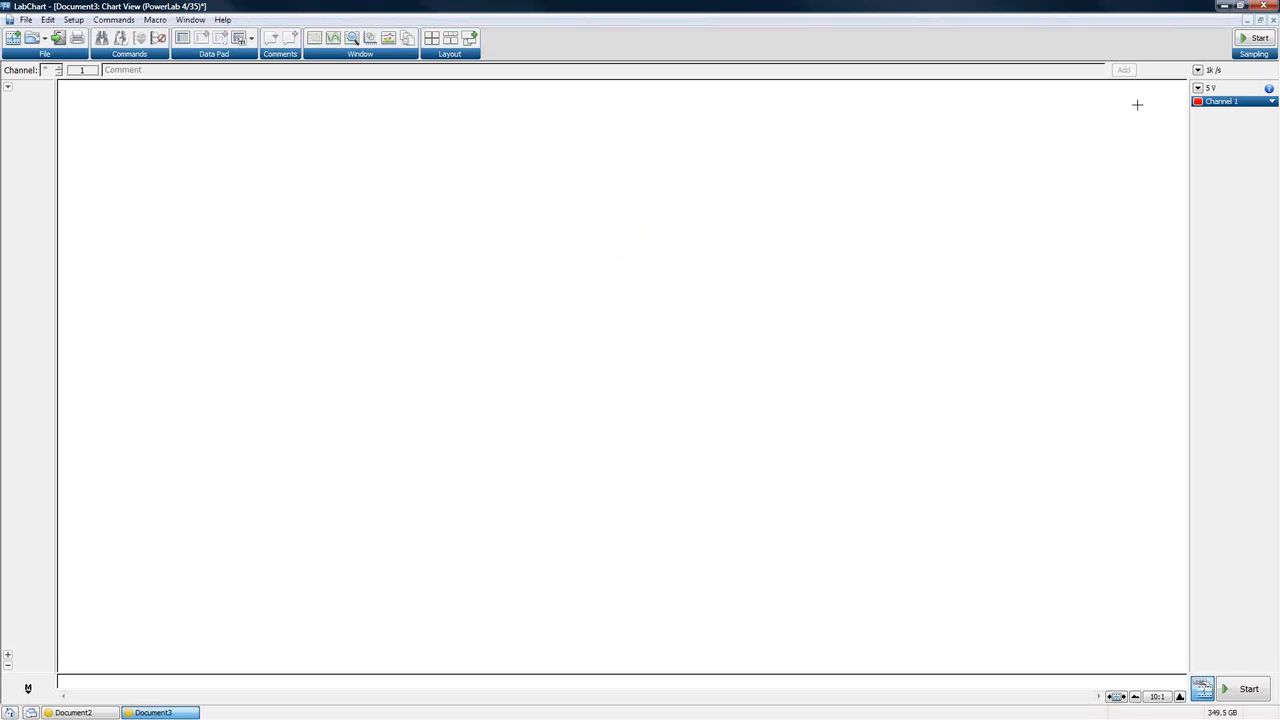
left_click(1274, 22)
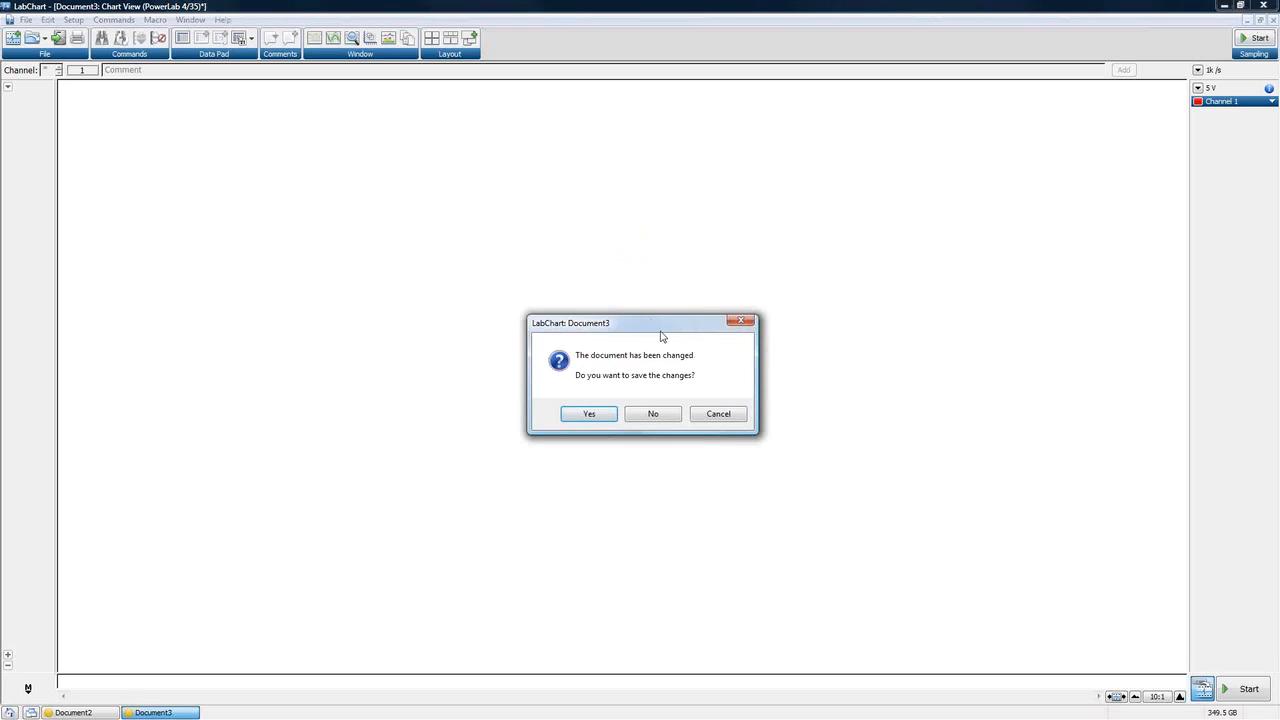
left_click(653, 414)
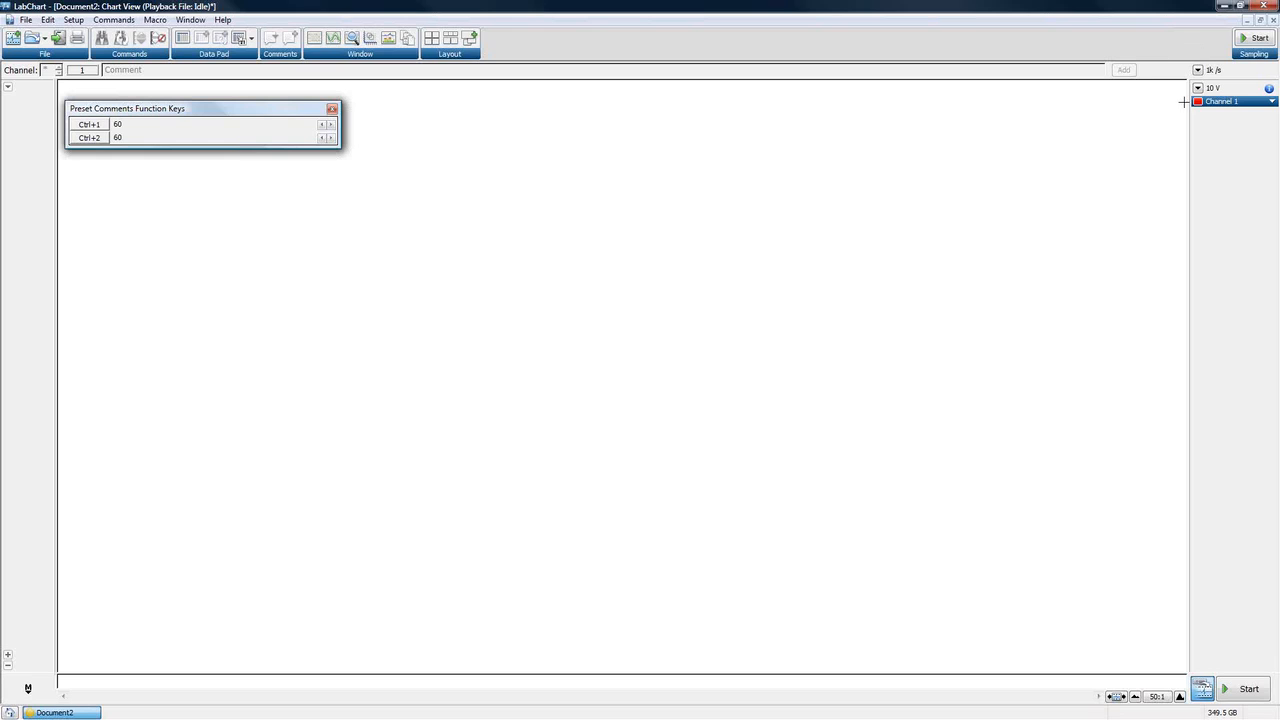
Record the calibration signal in Document2, adding preset comment 60 on the first plateau and 150 on the second, and stop sampling.
left_click(1260, 39)
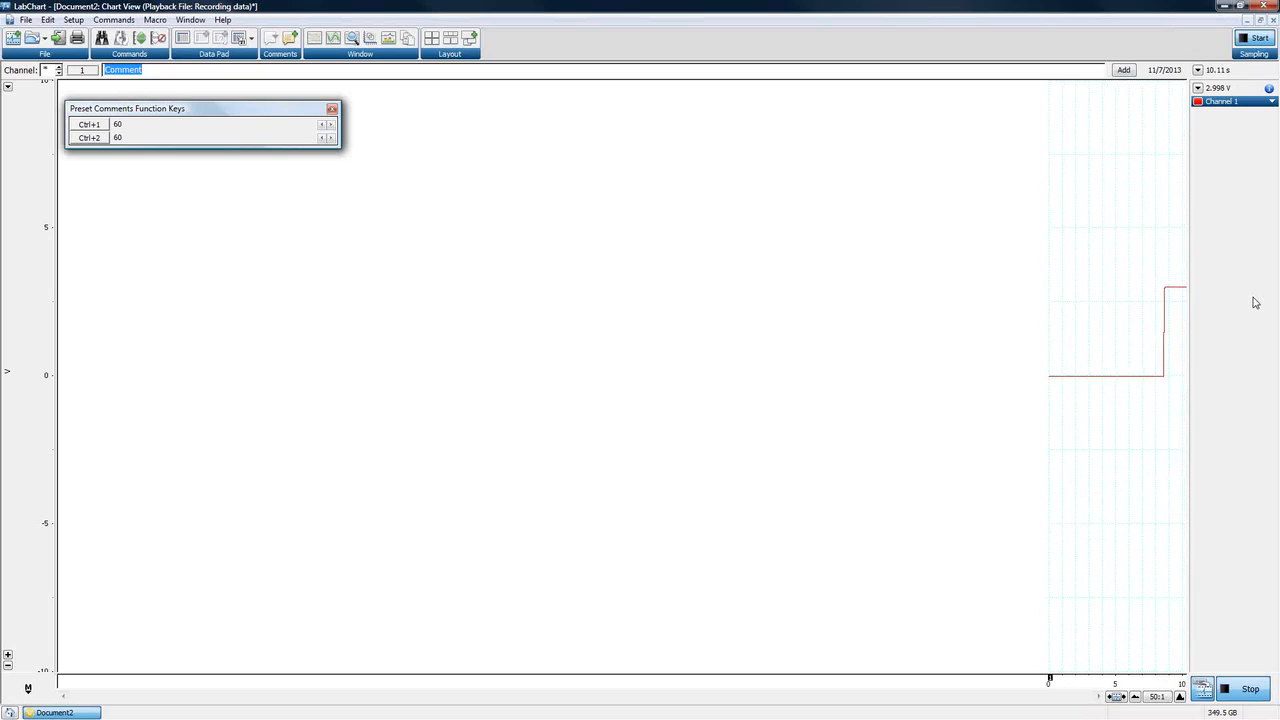
key("ctrl+1")
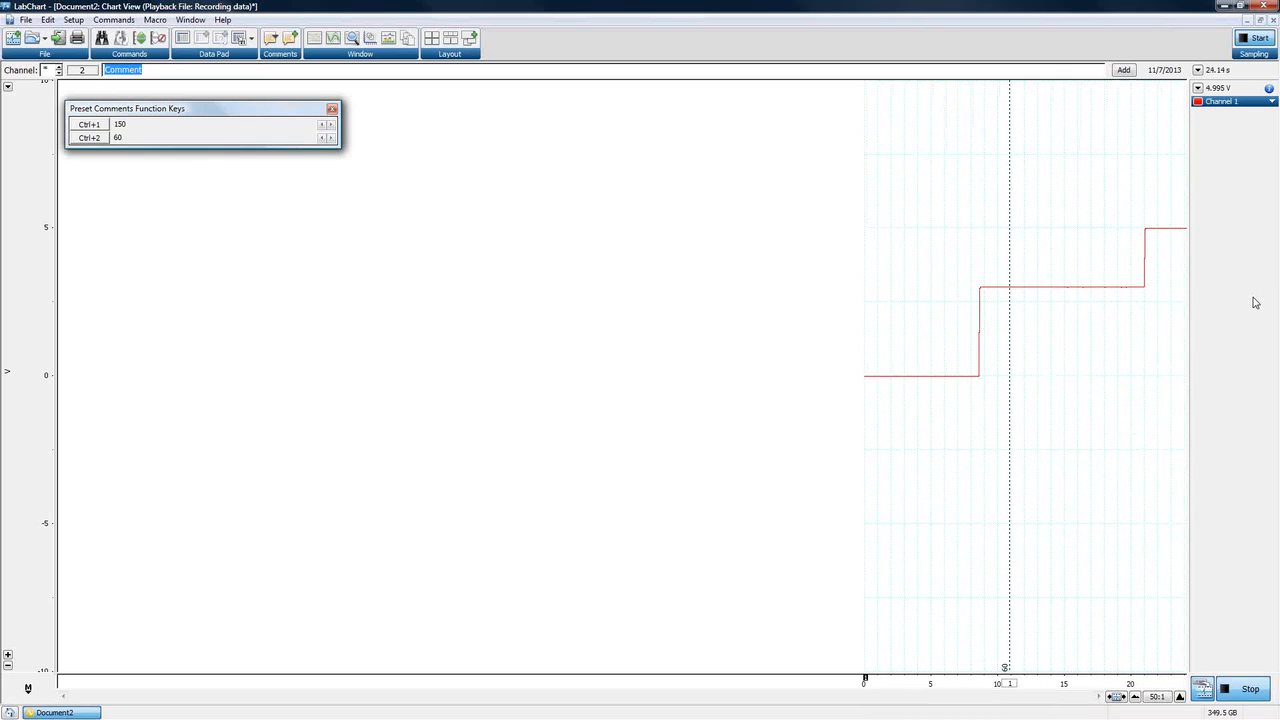
key("ctrl+1")
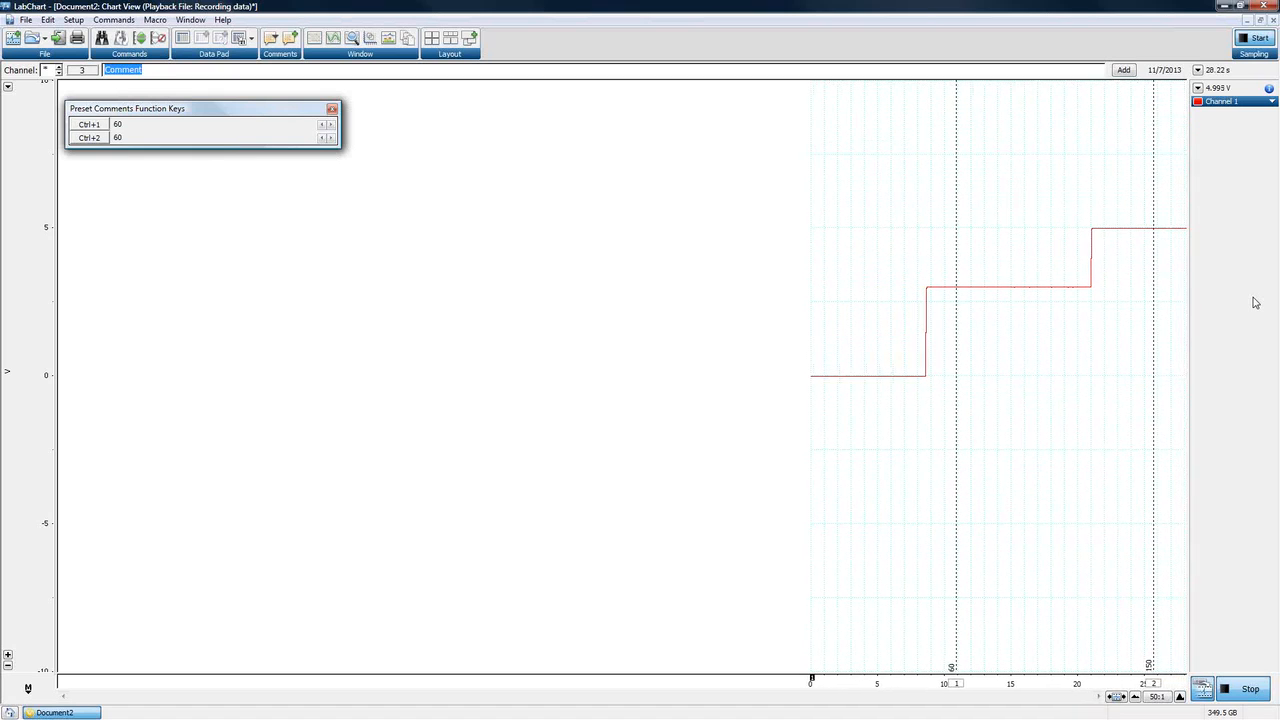
left_click(1248, 689)
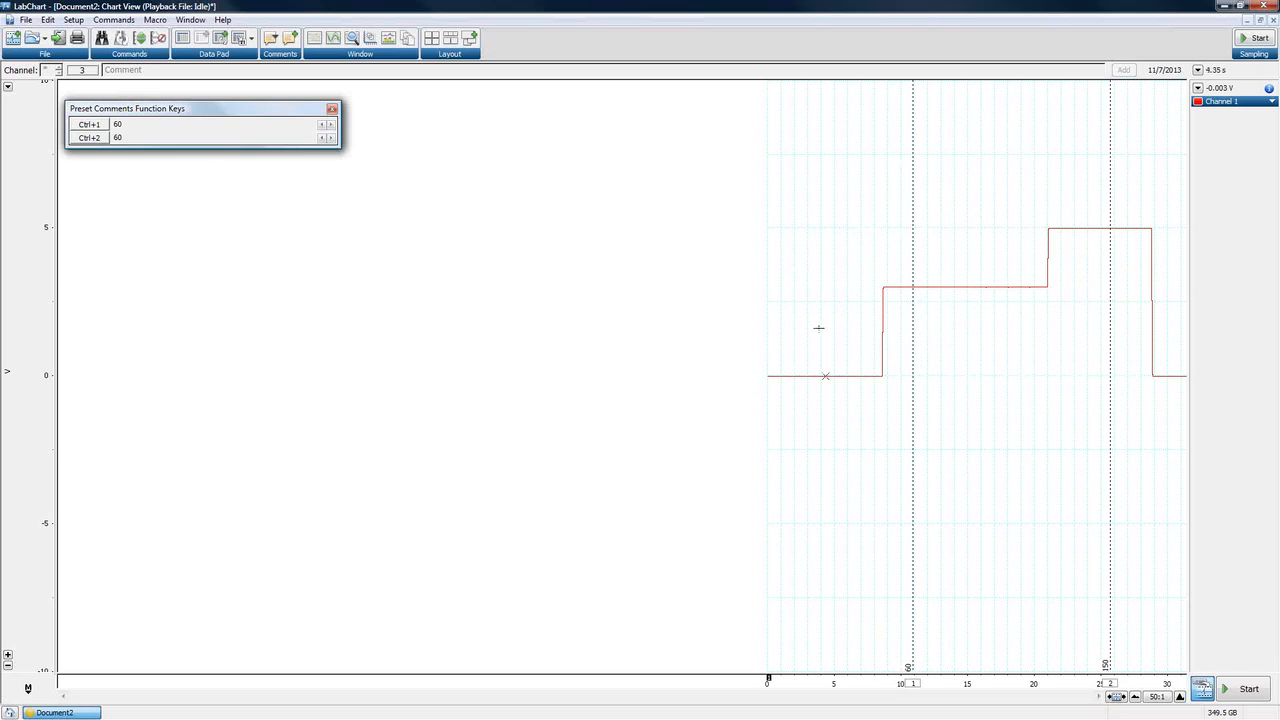
Try selecting each calibration plateau, single points on the trace, and a boxed area covering both plateaus.
left_click_drag(922, 250, 985, 328)
left_click_drag(1080, 190, 1127, 306)
left_click(962, 290)
left_click(1007, 398)
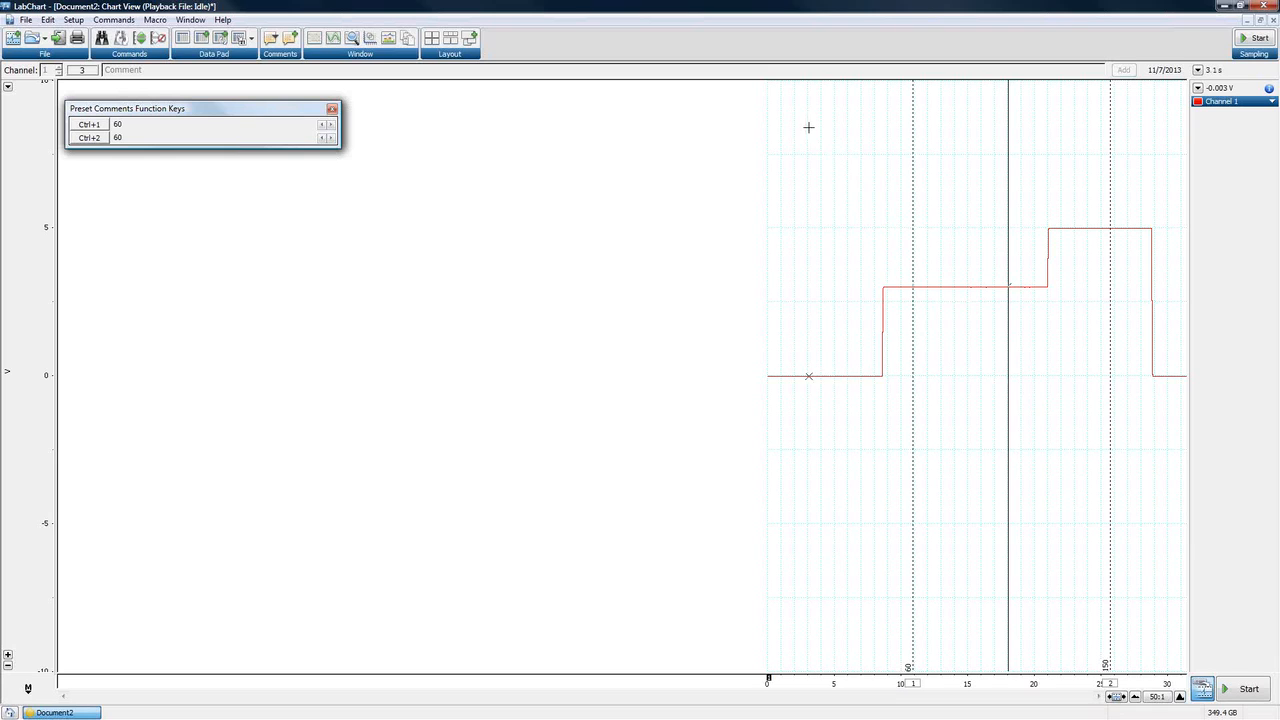
mouse_move(808, 124)
left_mouse_down()
mouse_move(920, 462)
mouse_move(1045, 586)
mouse_move(1166, 616)
mouse_move(1177, 641)
left_mouse_up()
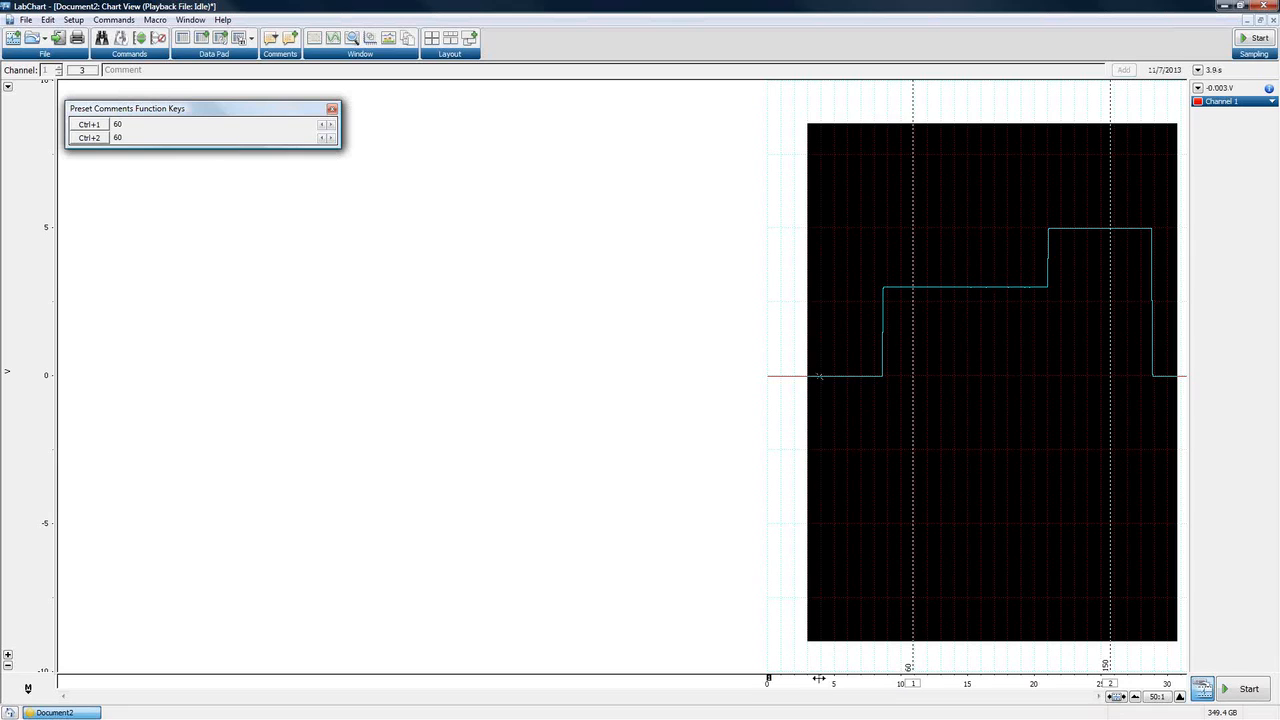
Select the recording across its full height from about 3.5 to 30 s, view it in Channel 1's Units Conversion, and cancel.
left_click_drag(815, 680, 1168, 698)
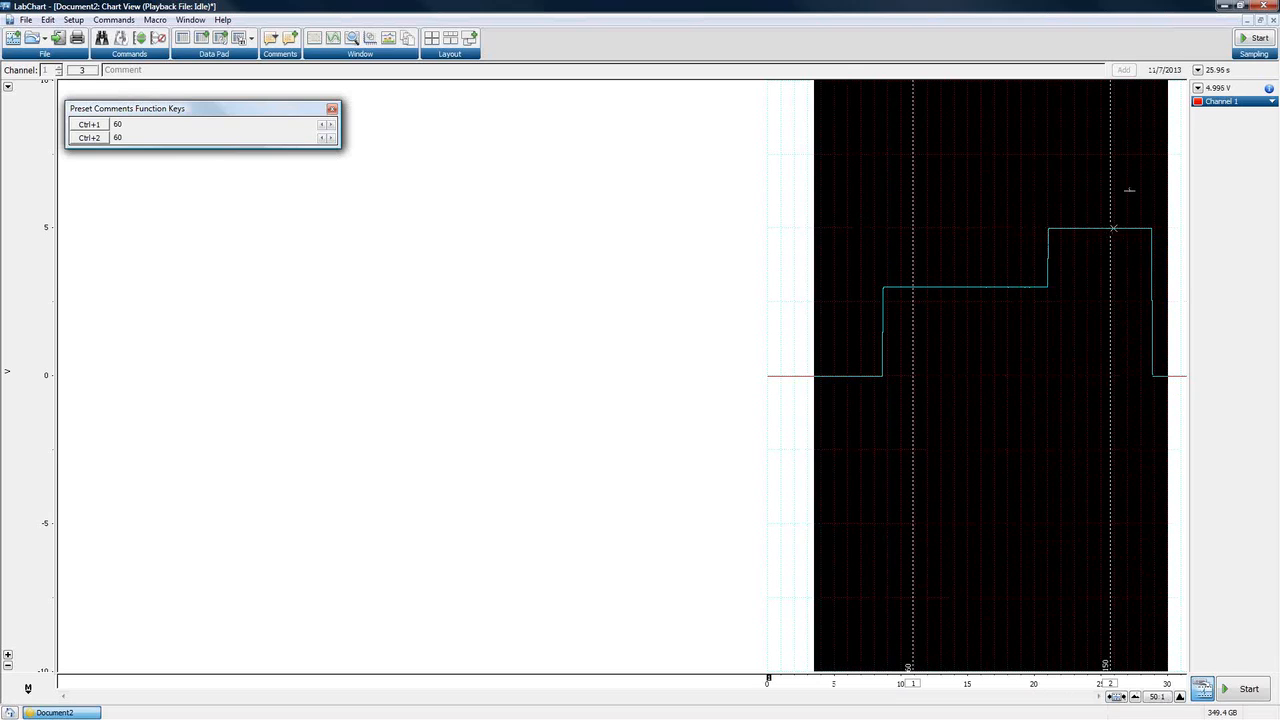
left_click(1225, 102)
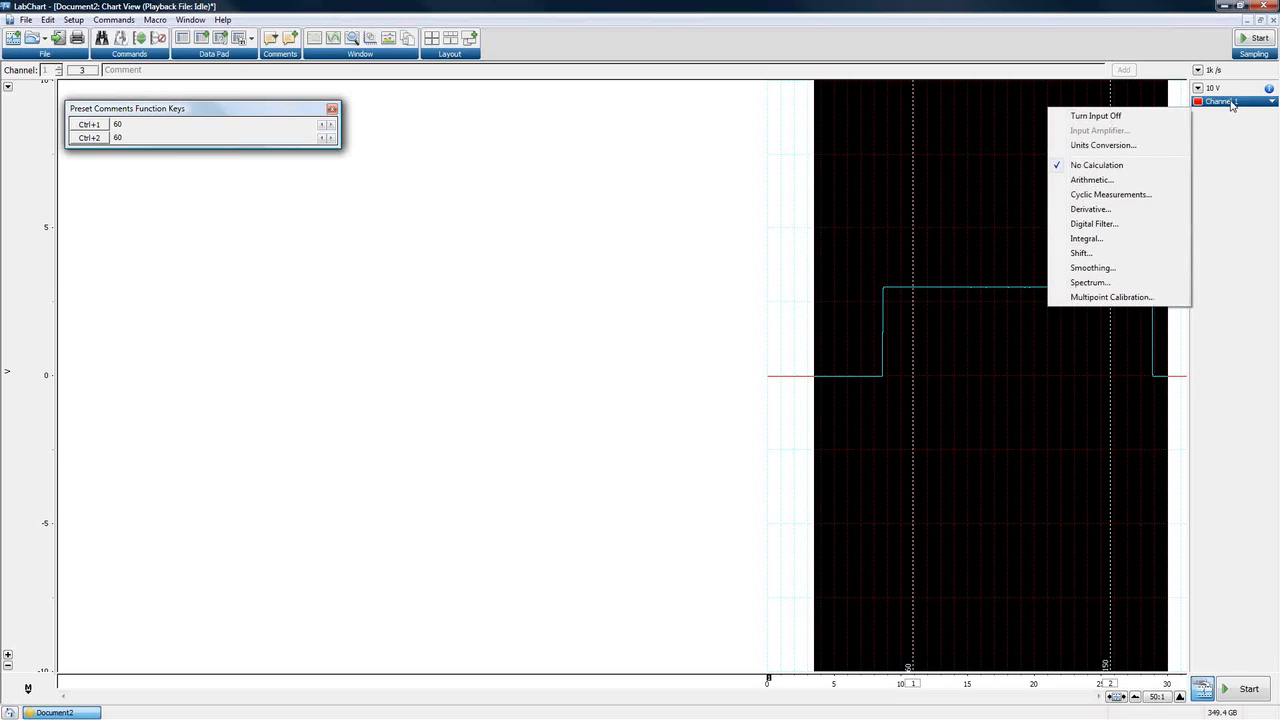
left_click(1118, 148)
left_click_drag(695, 250, 486, 258)
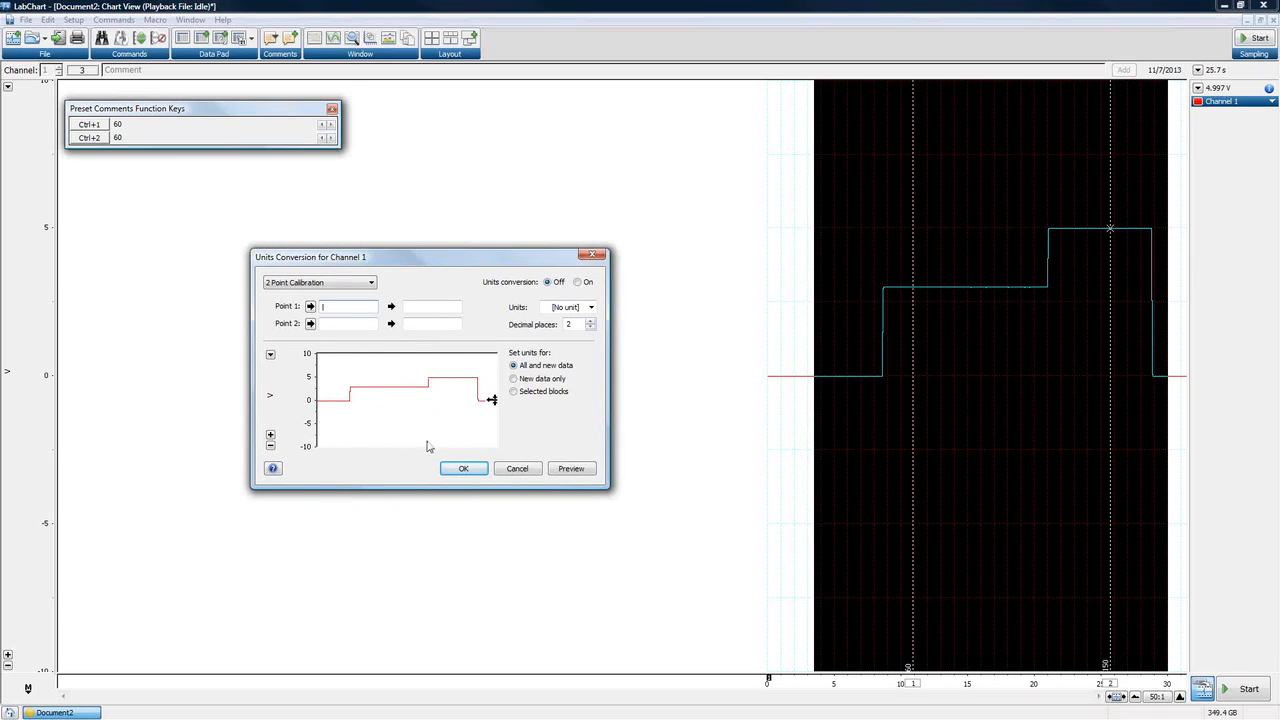
left_click(525, 471)
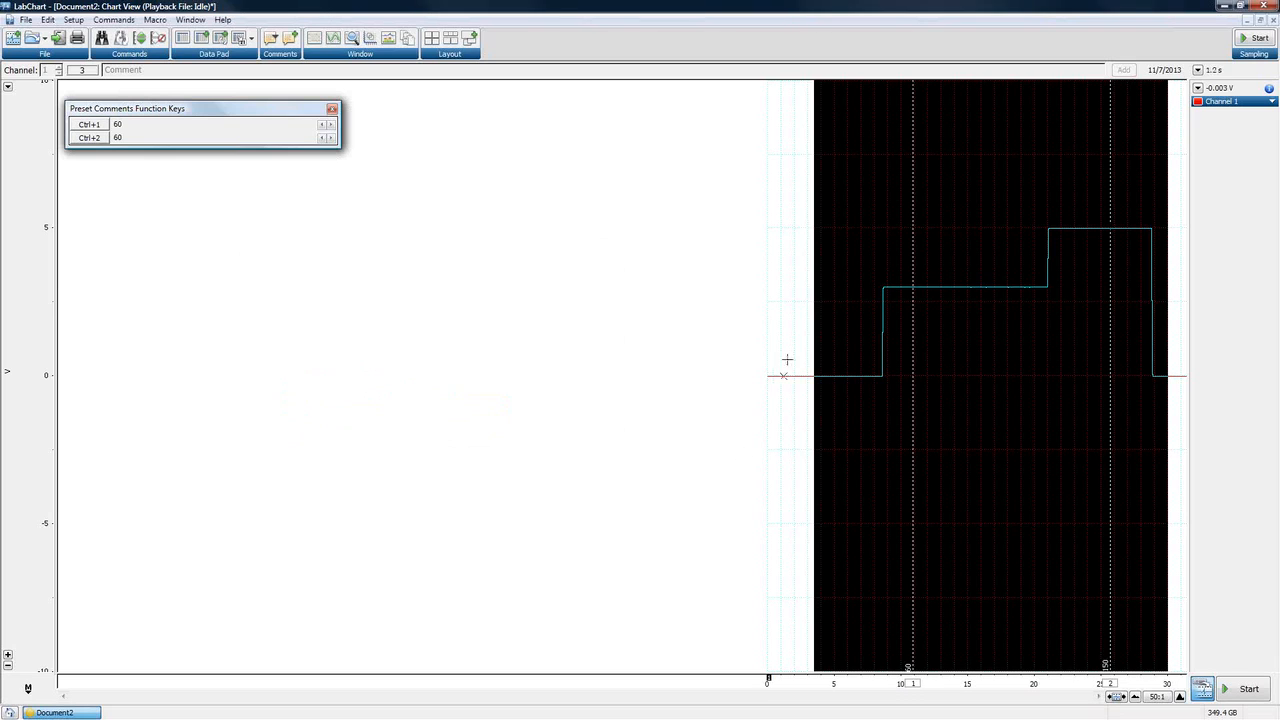
Select only one point on the initial baseline, check Channel 1's Units Conversion preview with that selection, and cancel.
left_click(804, 370)
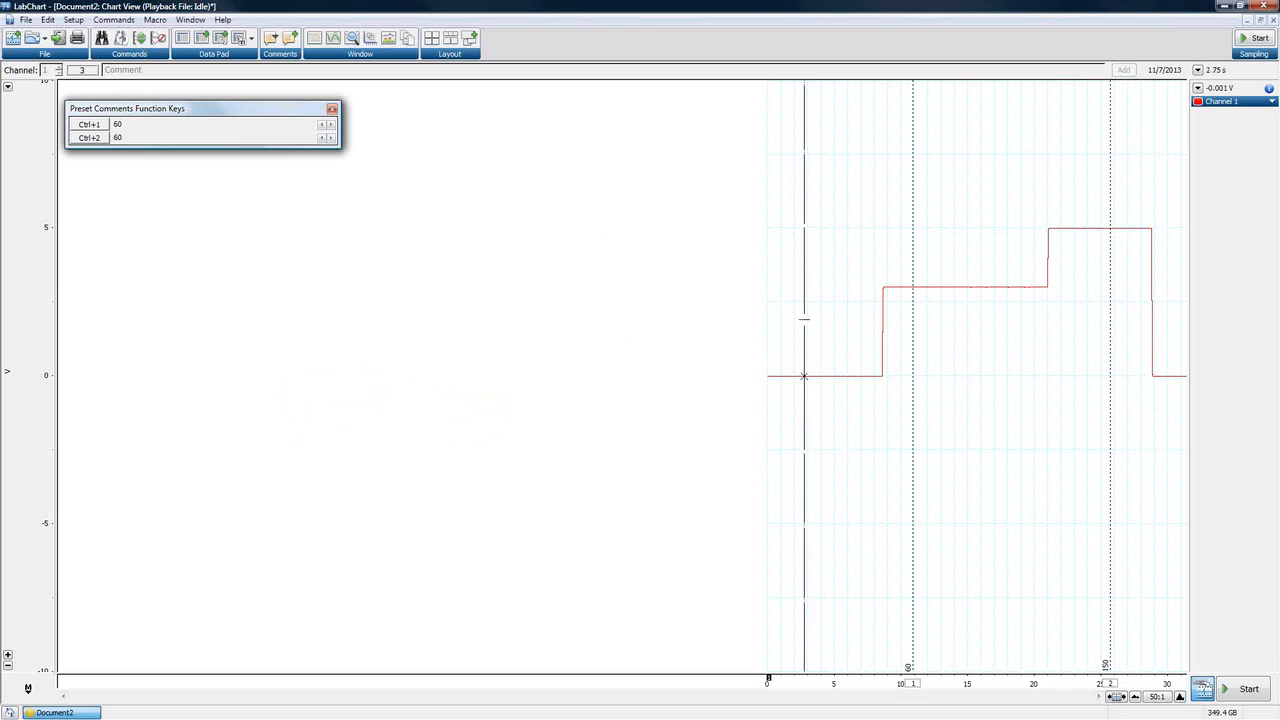
left_click(1220, 103)
left_click(1095, 145)
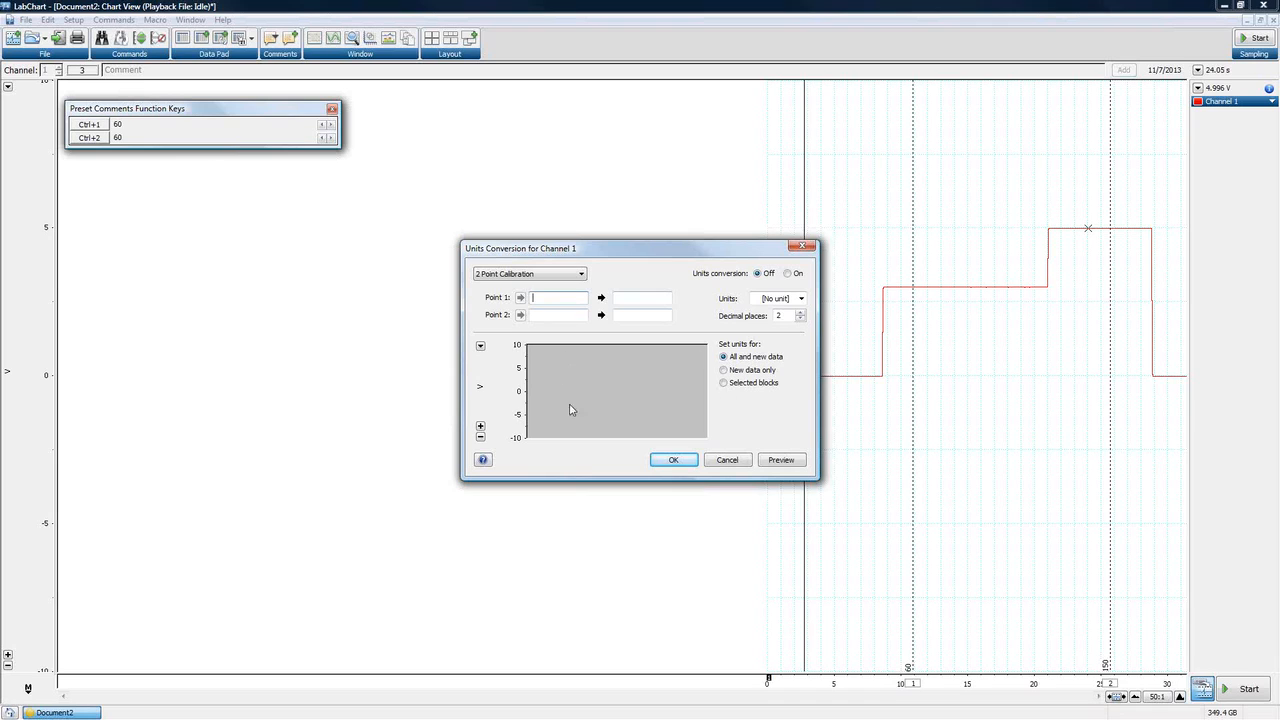
left_click(722, 463)
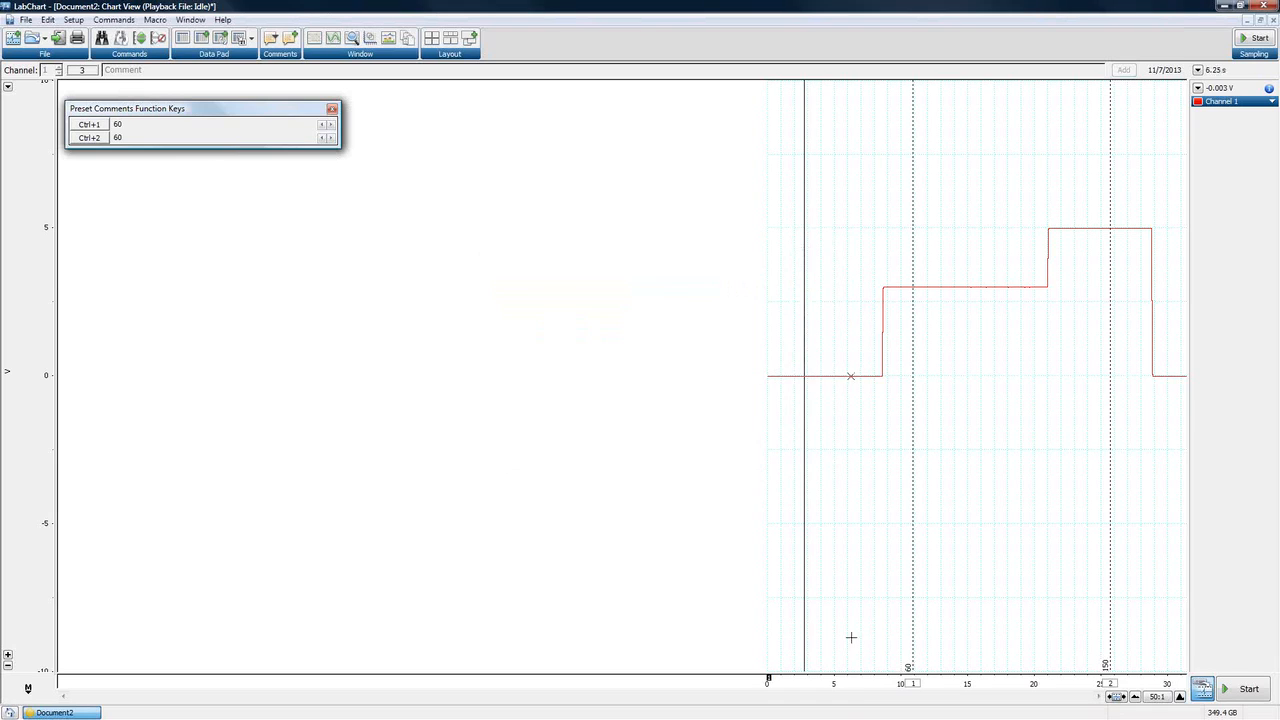
Select the full-height time range from about 3.5 to 30.5 s covering both plateaus, and open Units Conversion for Channel 1.
left_click_drag(813, 679, 1176, 676)
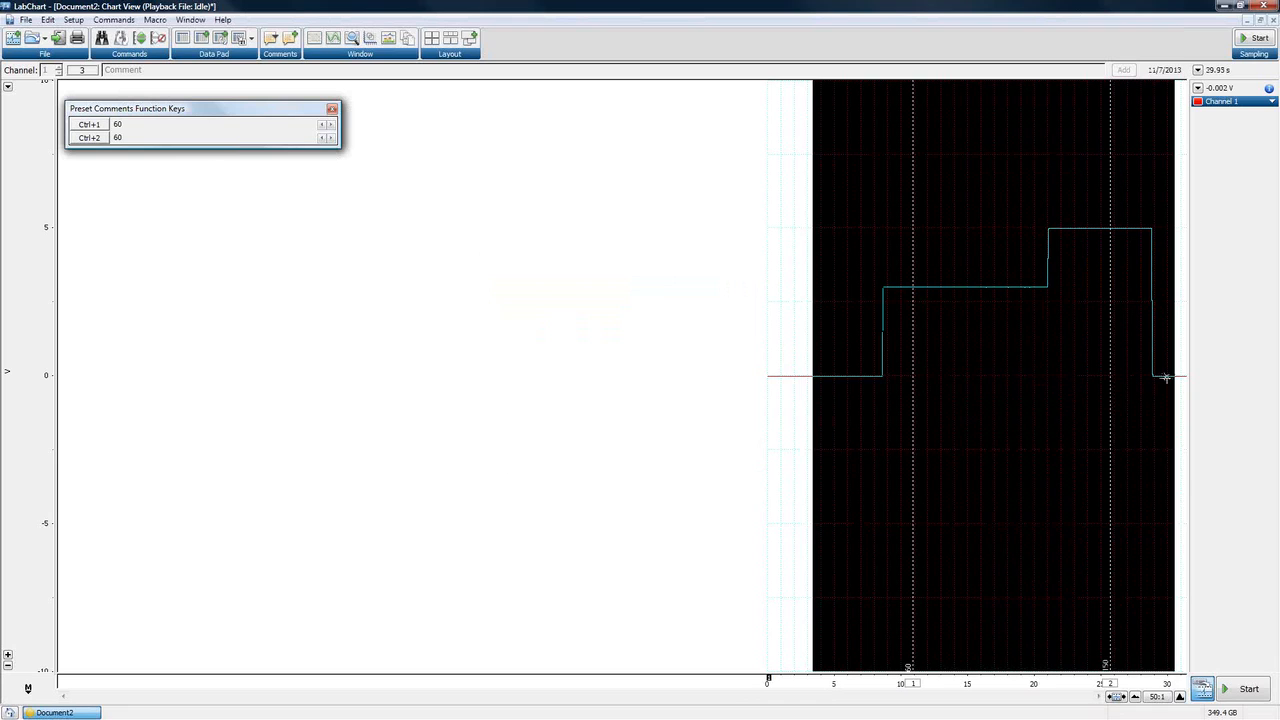
left_click(1225, 104)
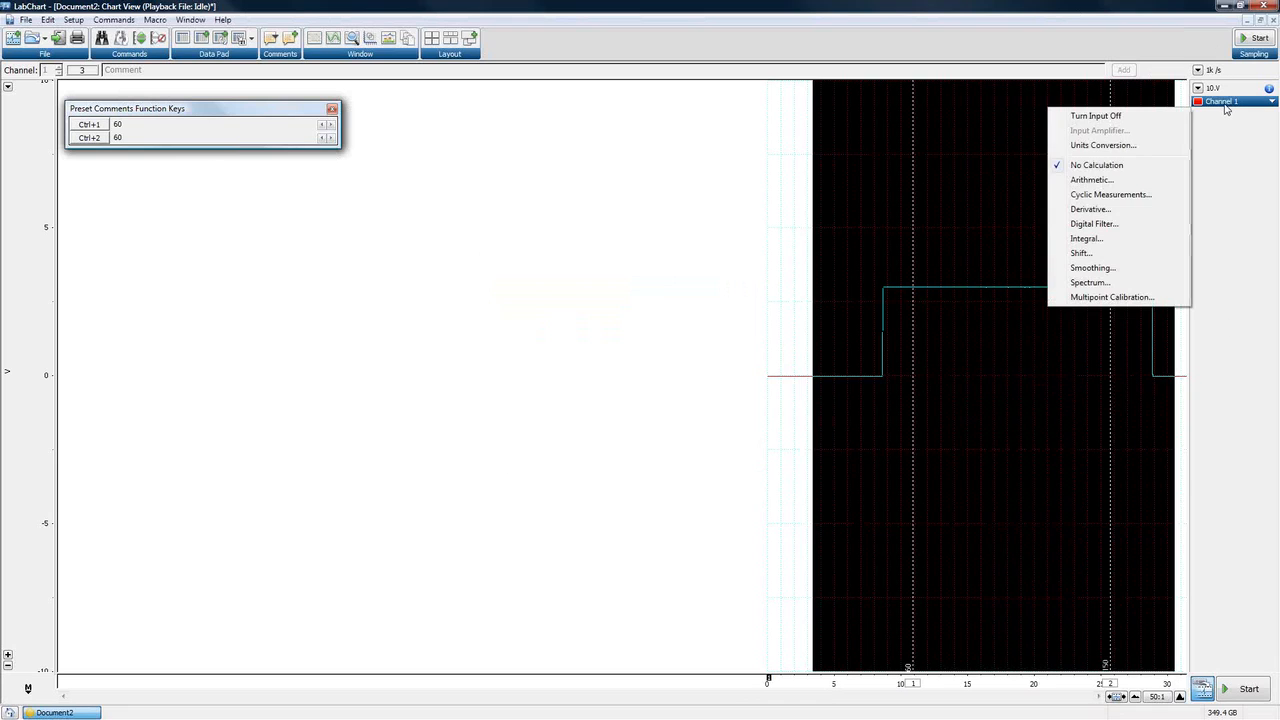
left_click(1098, 147)
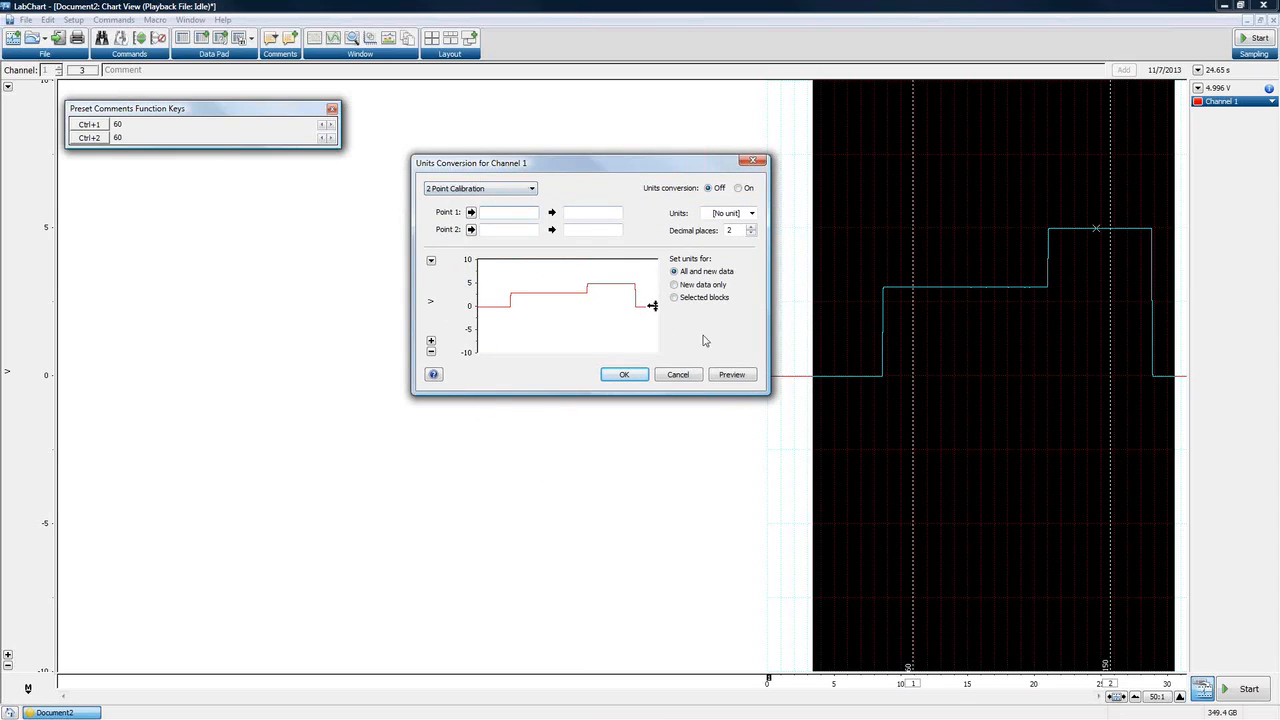
Switch the conversion method to Point and Difference to view its fields, and return it to 2 Point Calibration.
left_click(497, 193)
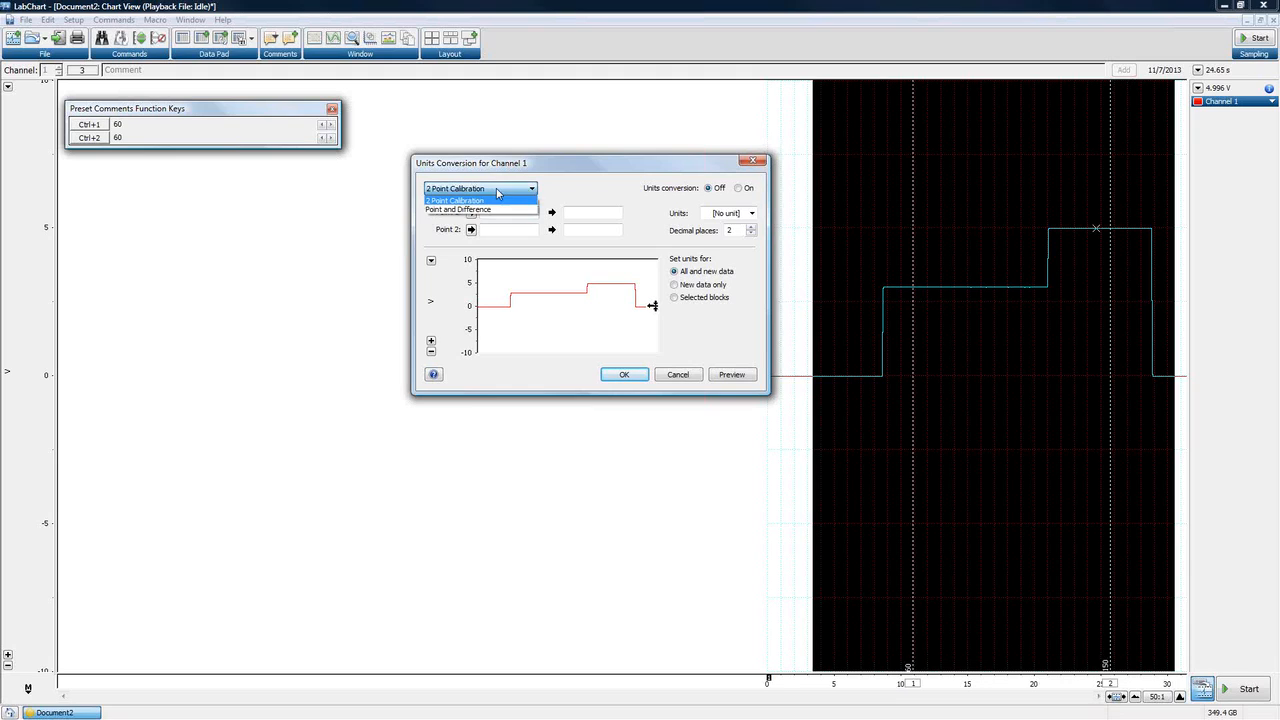
left_click(491, 215)
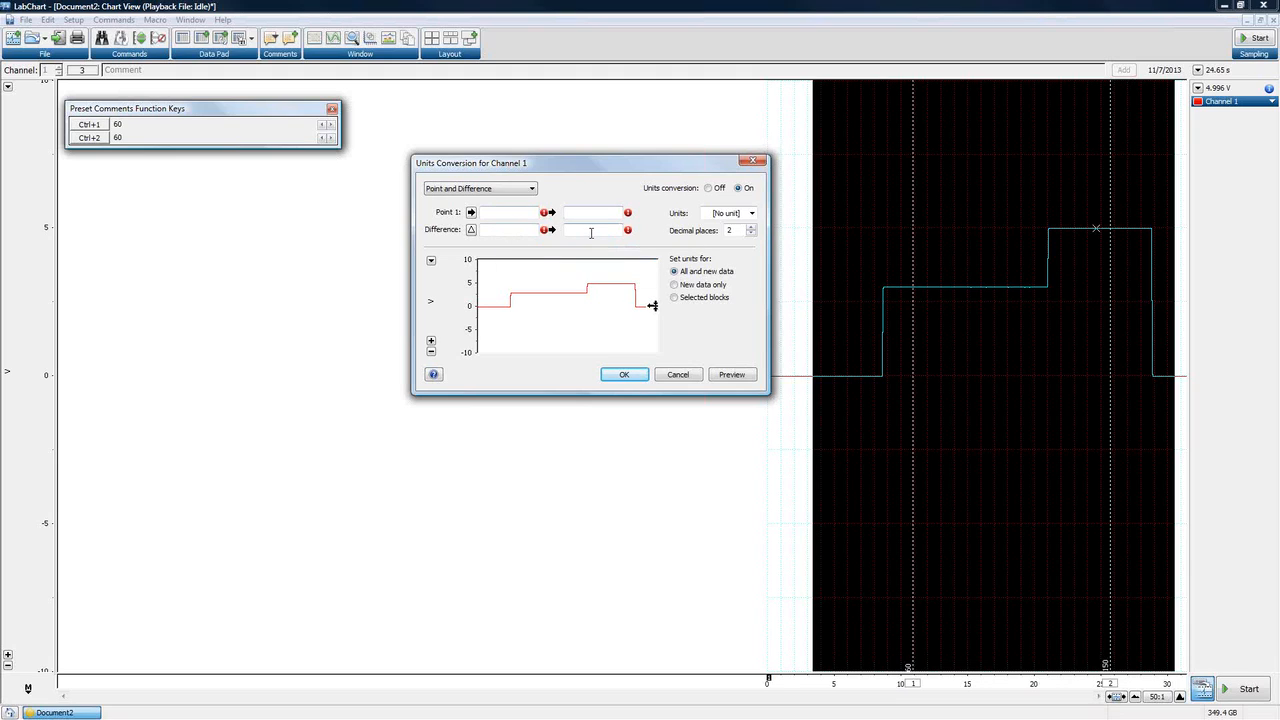
left_click(514, 189)
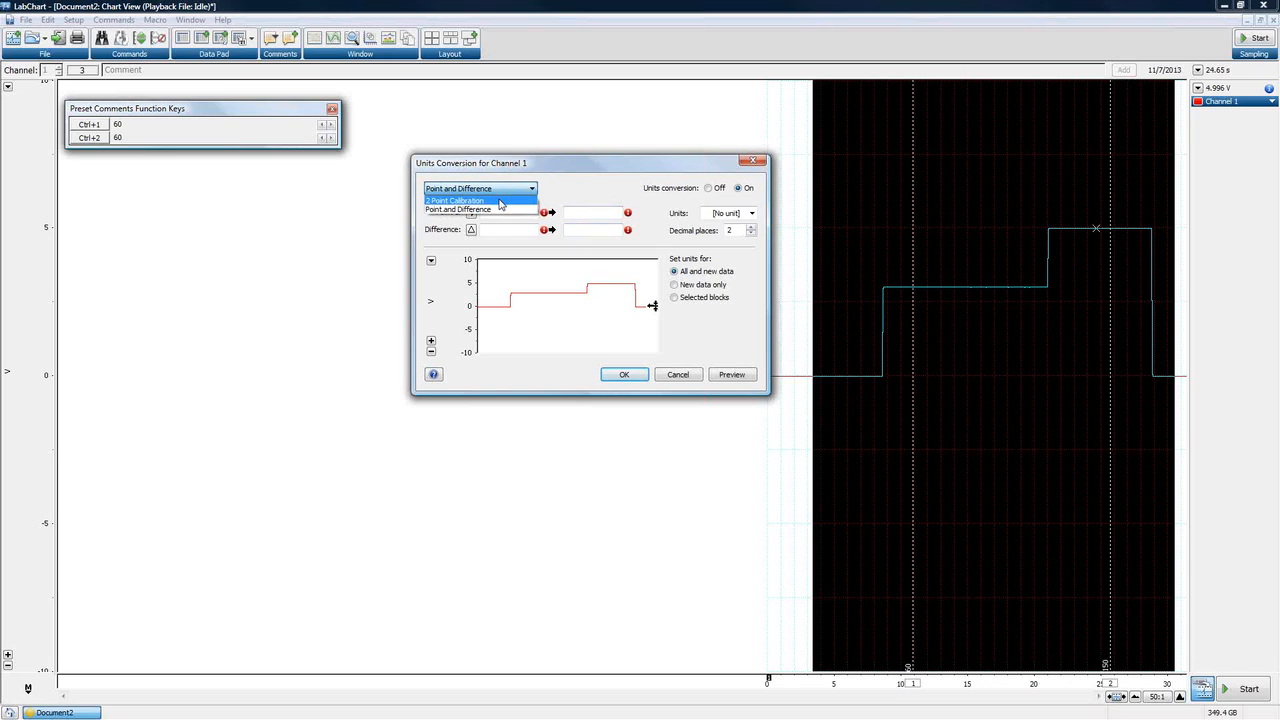
left_click(500, 201)
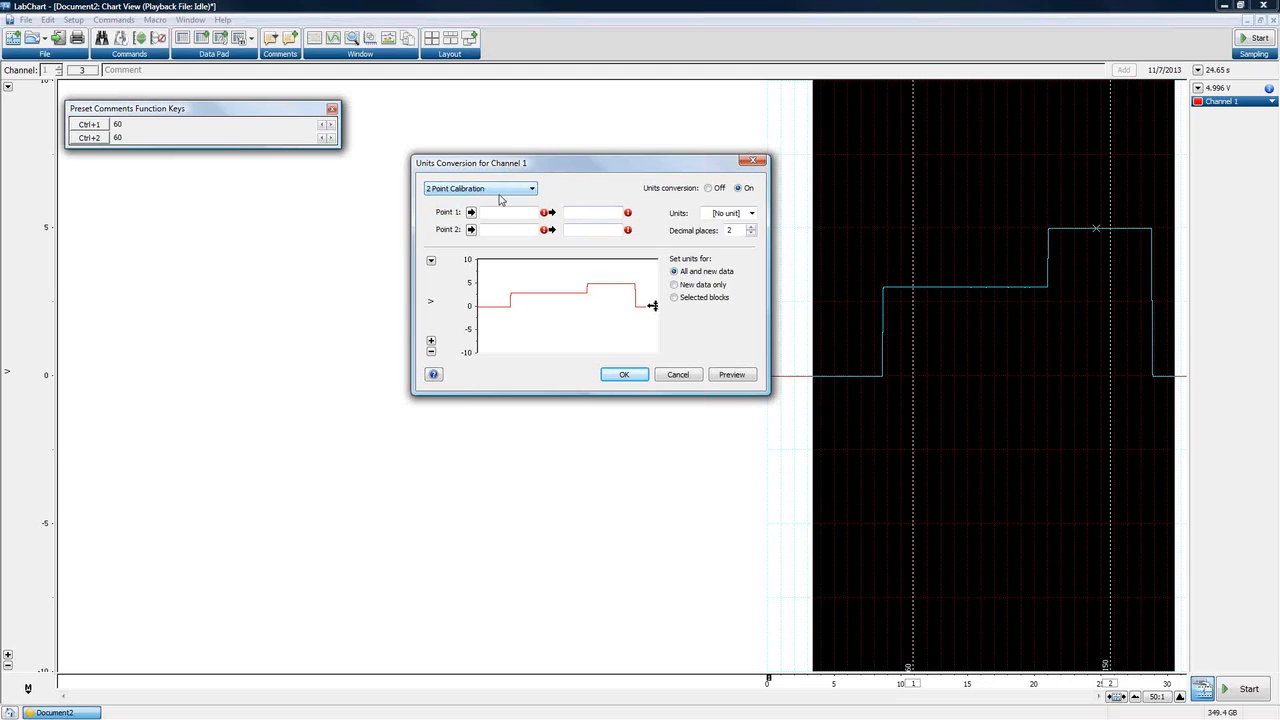
Toggle Channel 1's units conversion between Off and On several times, leaving it Off.
left_click(709, 189)
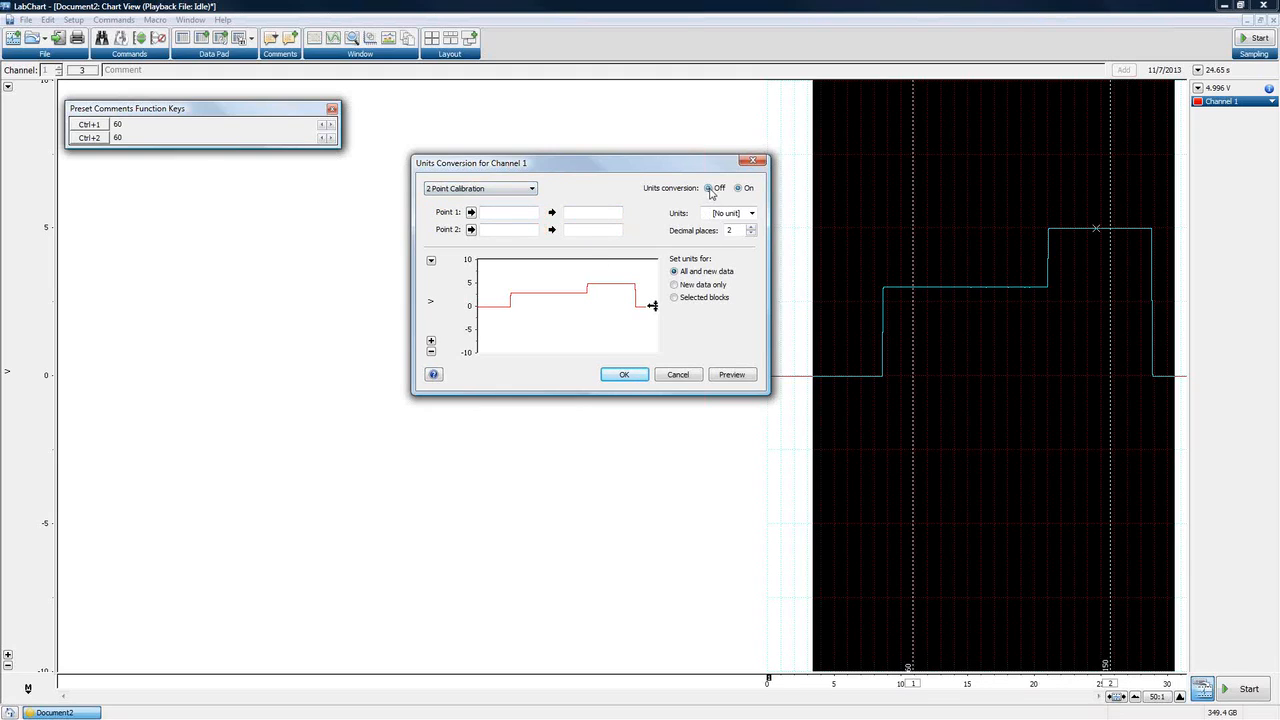
left_click(742, 192)
left_click(710, 192)
left_click(740, 190)
left_click(709, 190)
left_click(738, 190)
mouse_move(546, 215)
left_click(708, 188)
Select part of the lower plateau in the conversion graph, use it as Point 1, and assign it the value 60.
left_click(537, 291)
left_click_drag(537, 291, 569, 290)
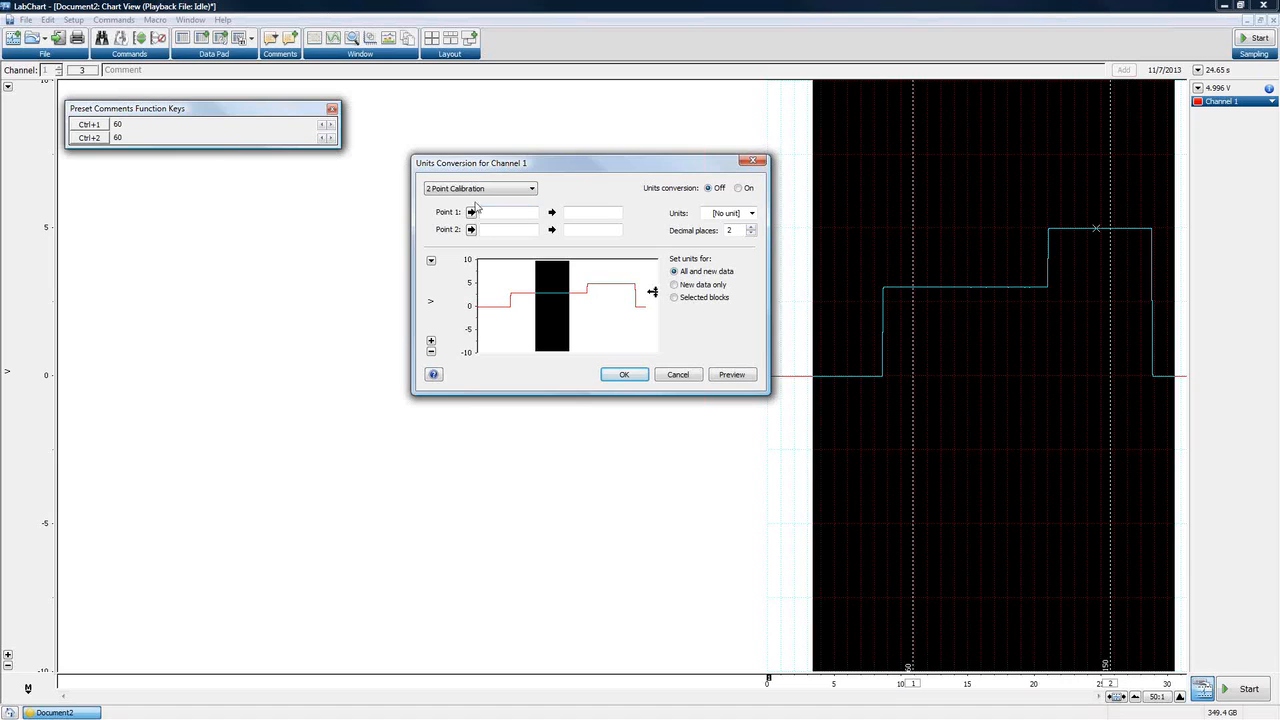
left_click(472, 213)
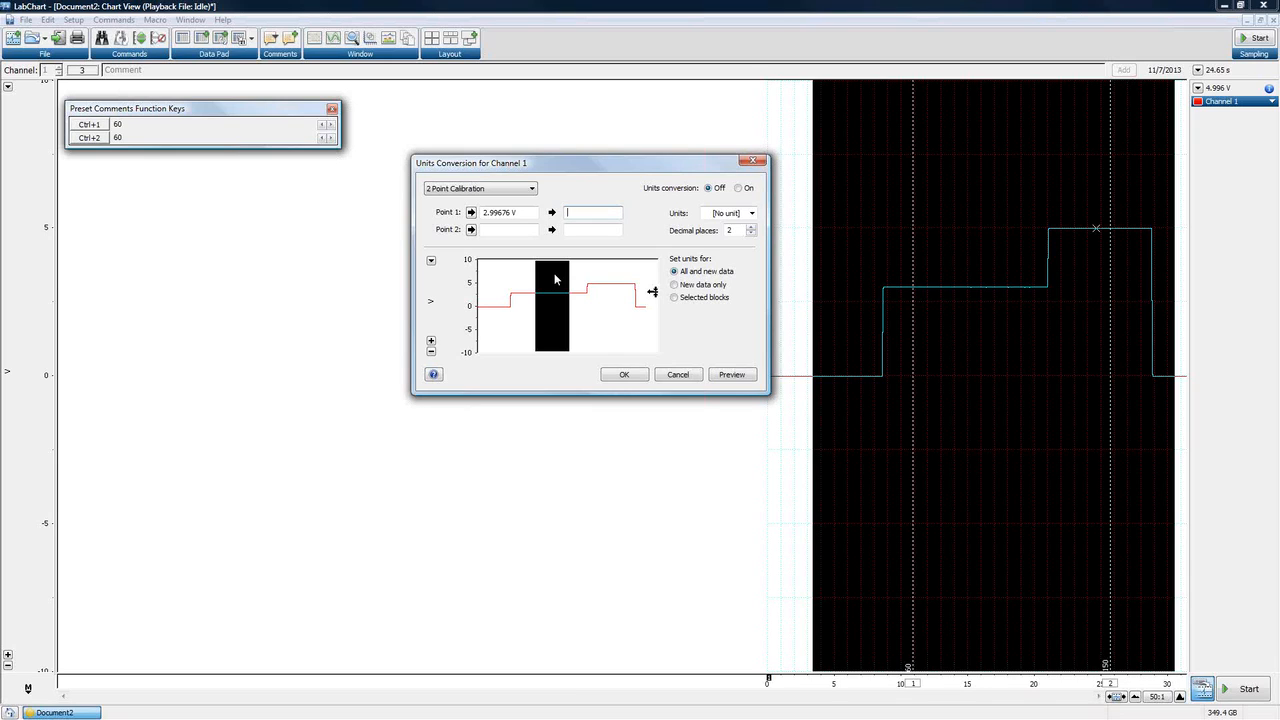
type("60")
Select part of the upper plateau in the conversion graph, use it as Point 2, and assign it the value 150.
left_click_drag(600, 278, 626, 325)
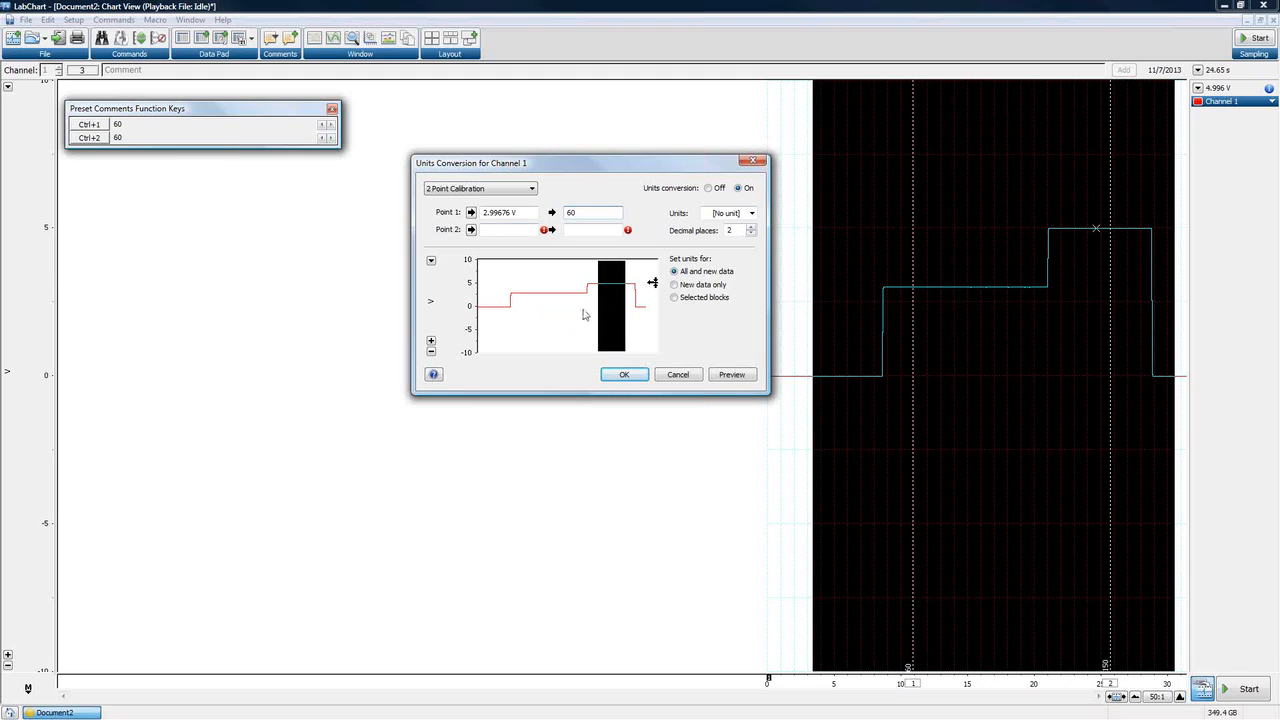
left_click(470, 230)
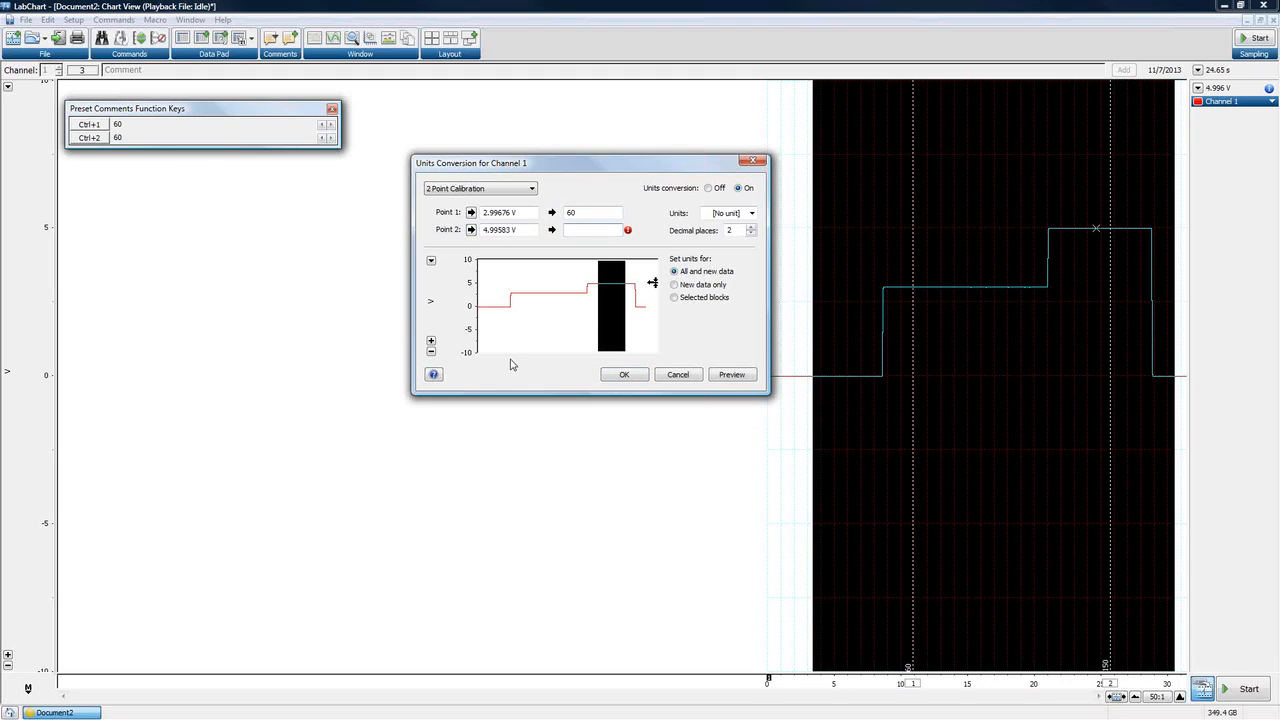
type("160")
Define a custom conversion unit named Quarks with the prefix µ.
left_click(752, 213)
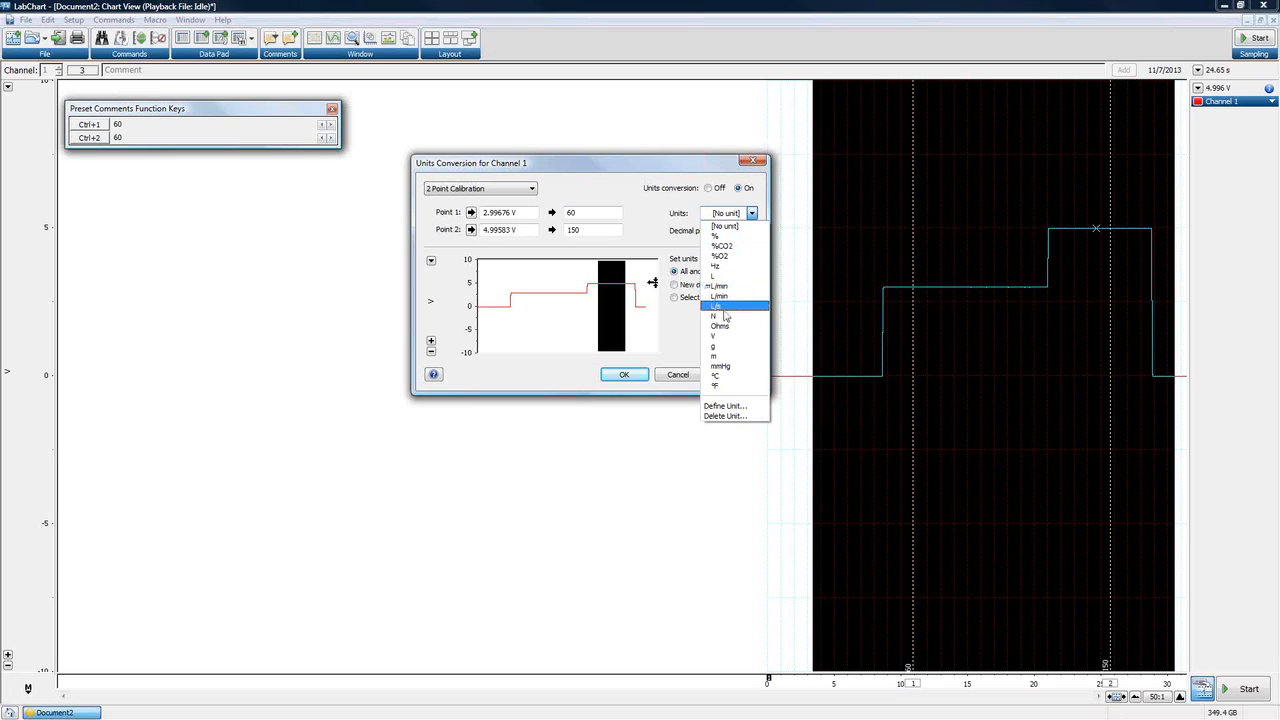
left_click(728, 406)
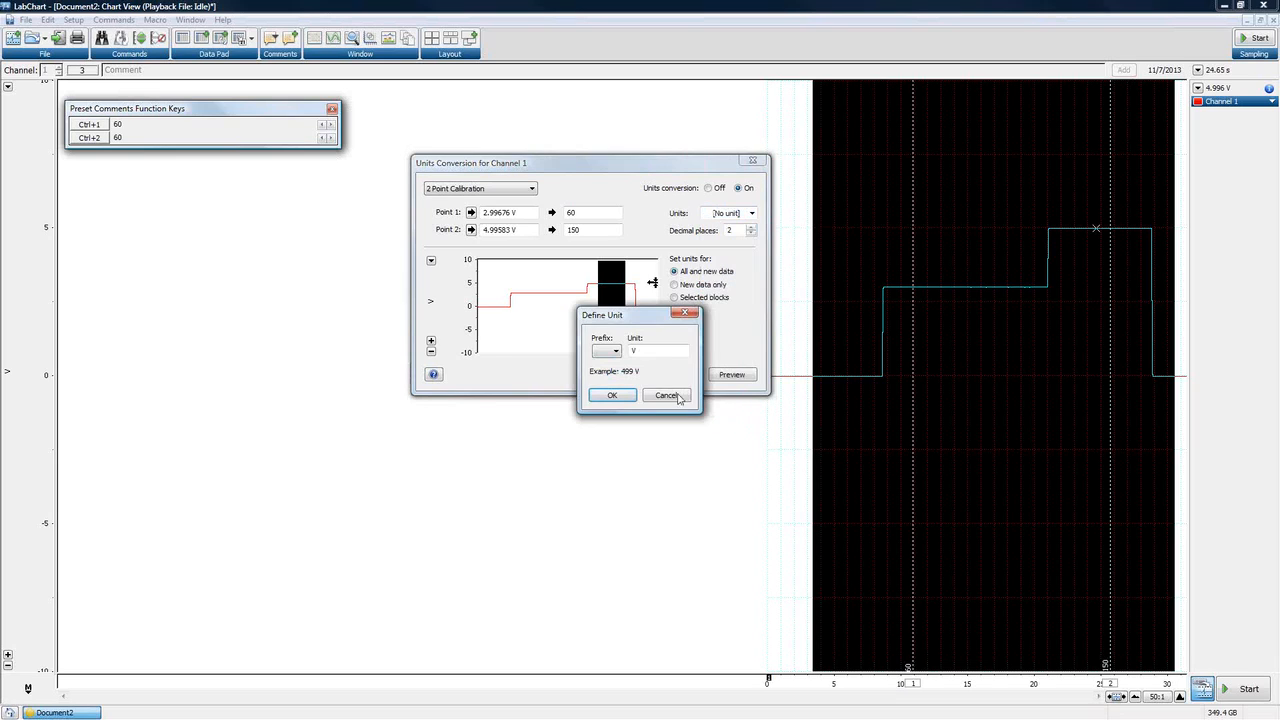
left_click(614, 352)
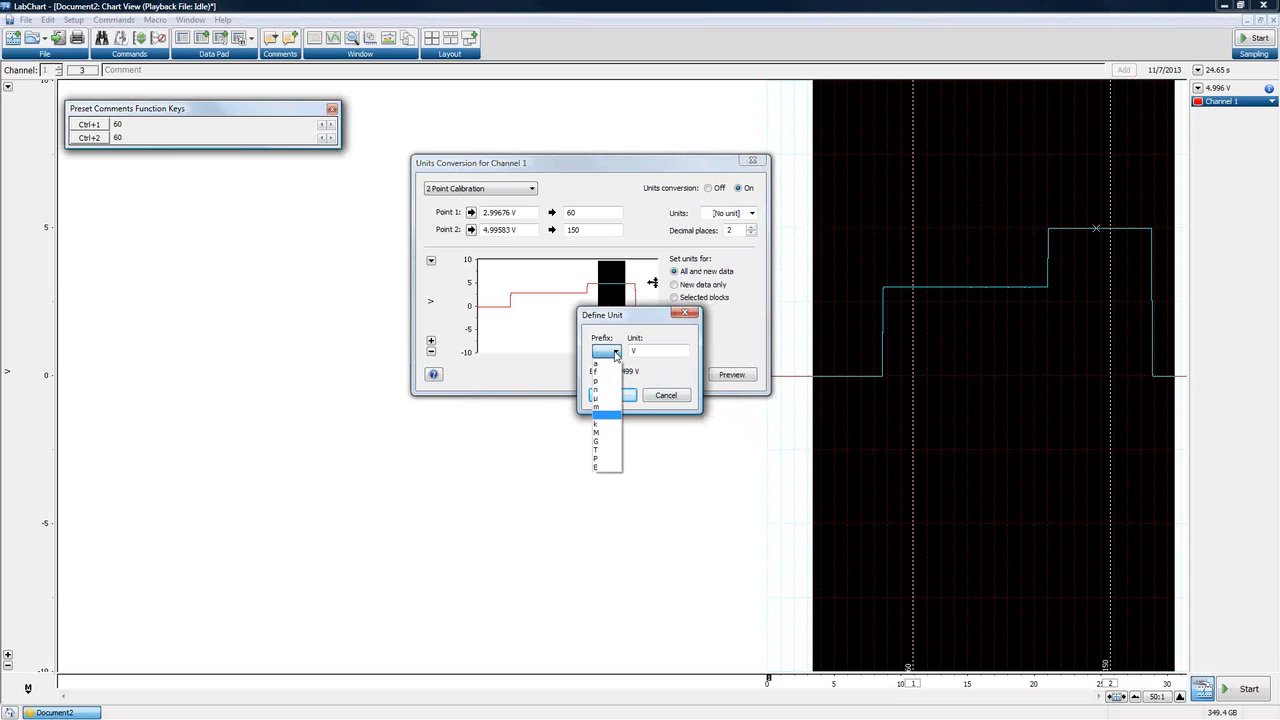
left_click(598, 398)
key("Tab")
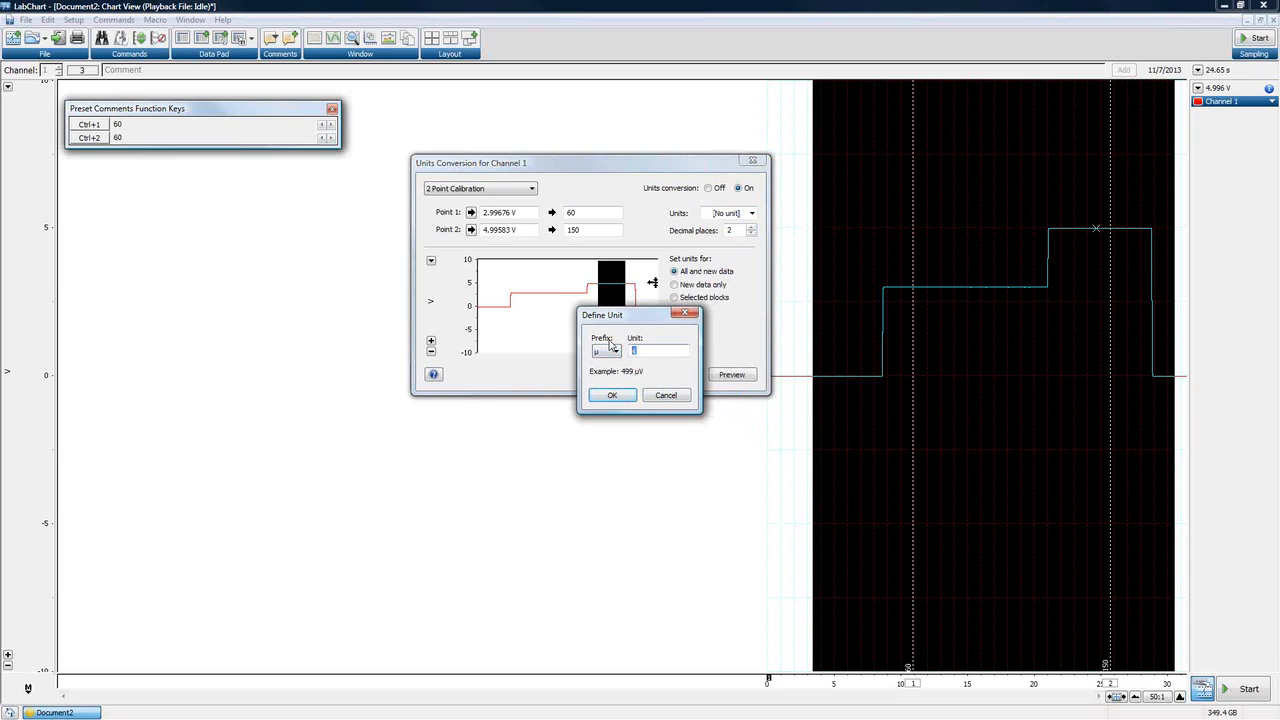
type("Quarks")
left_click(620, 399)
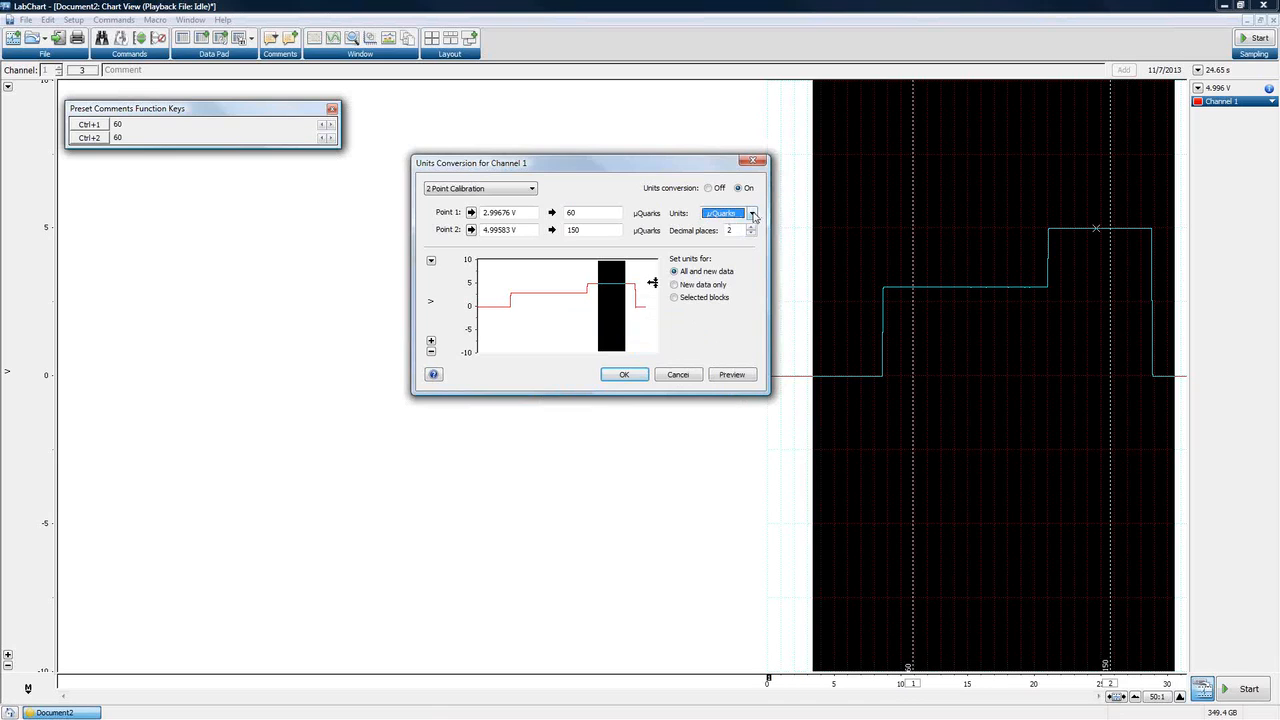
Delete the custom µQuarks unit from the unit list.
left_click(753, 214)
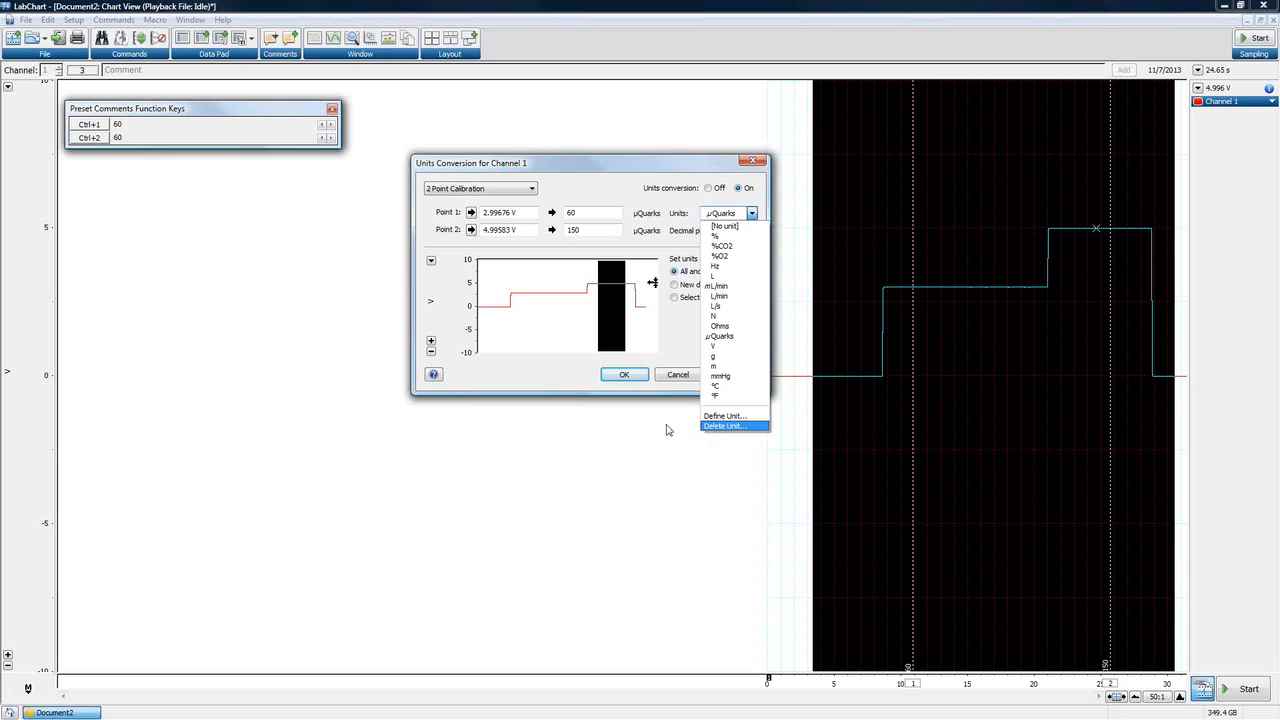
left_click(737, 427)
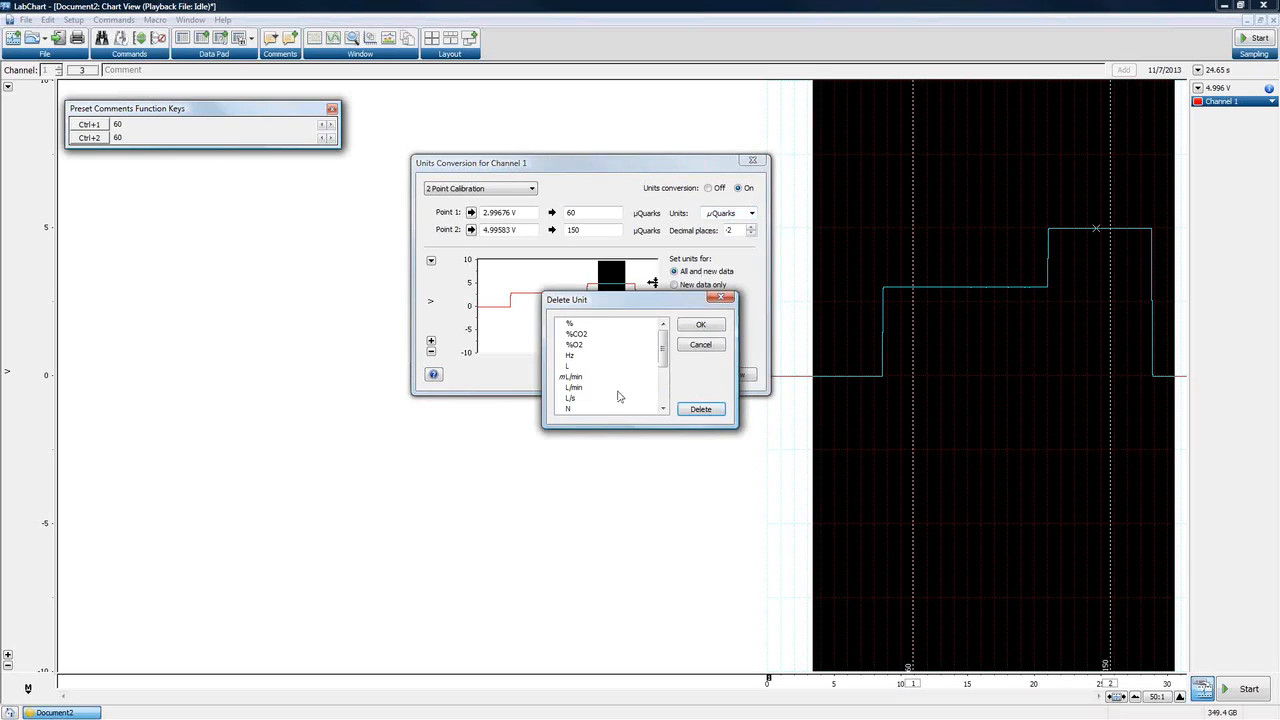
left_click_drag(663, 346, 663, 385)
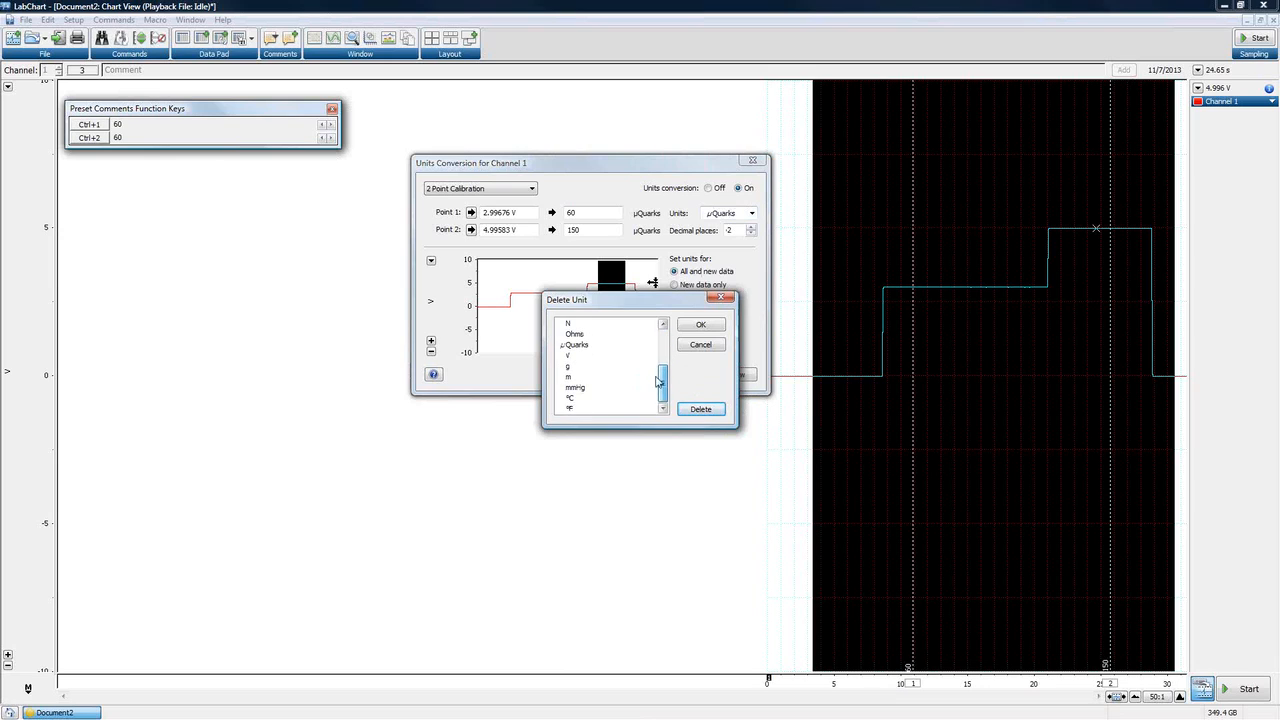
left_click(579, 346)
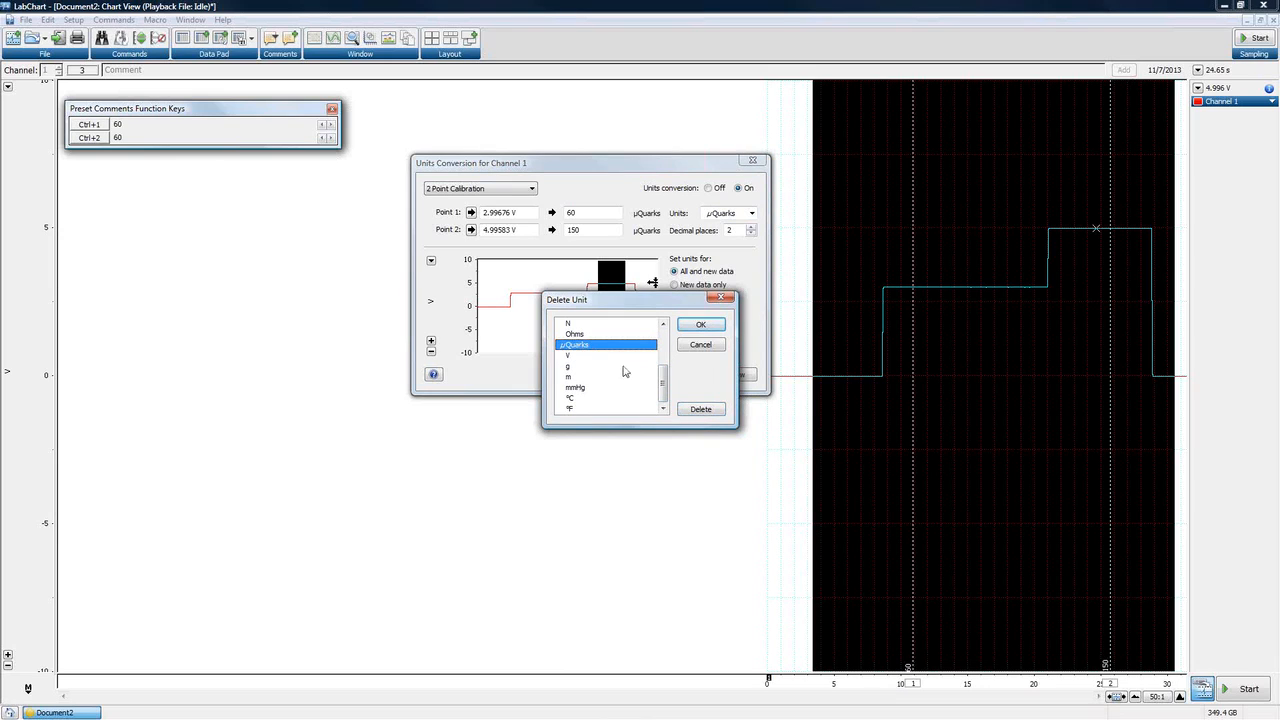
left_click(700, 410)
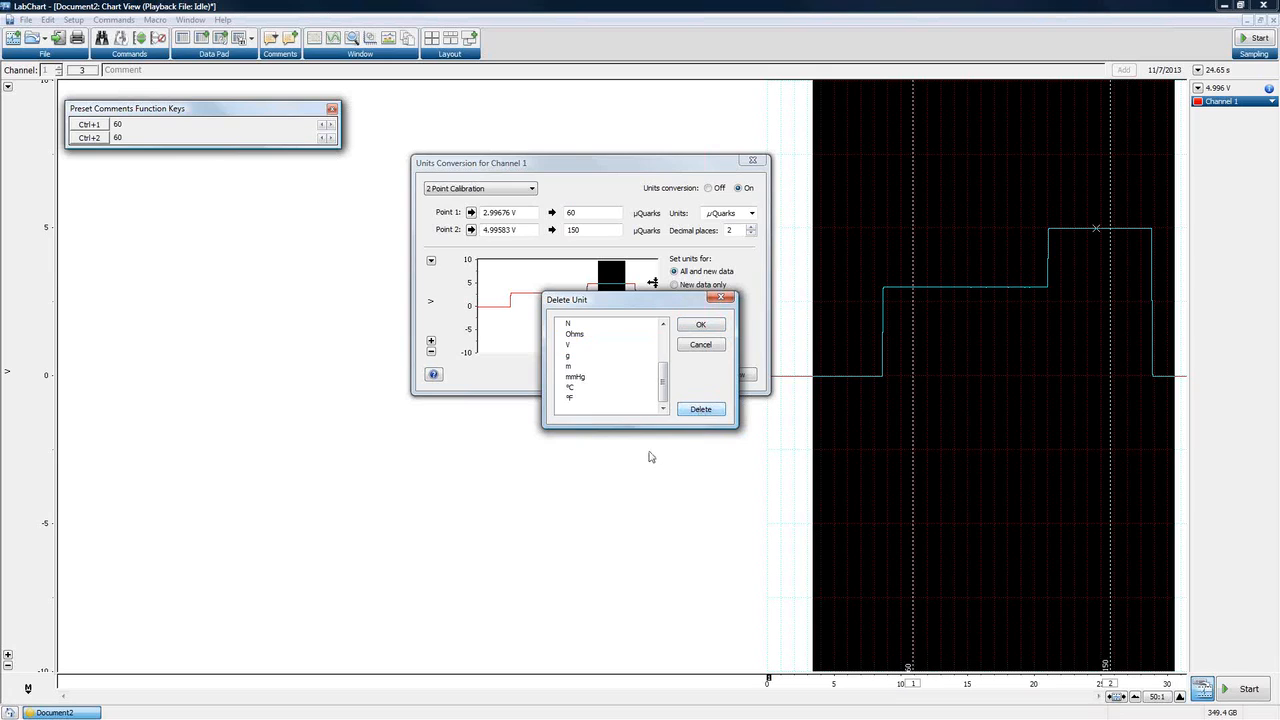
left_click(695, 328)
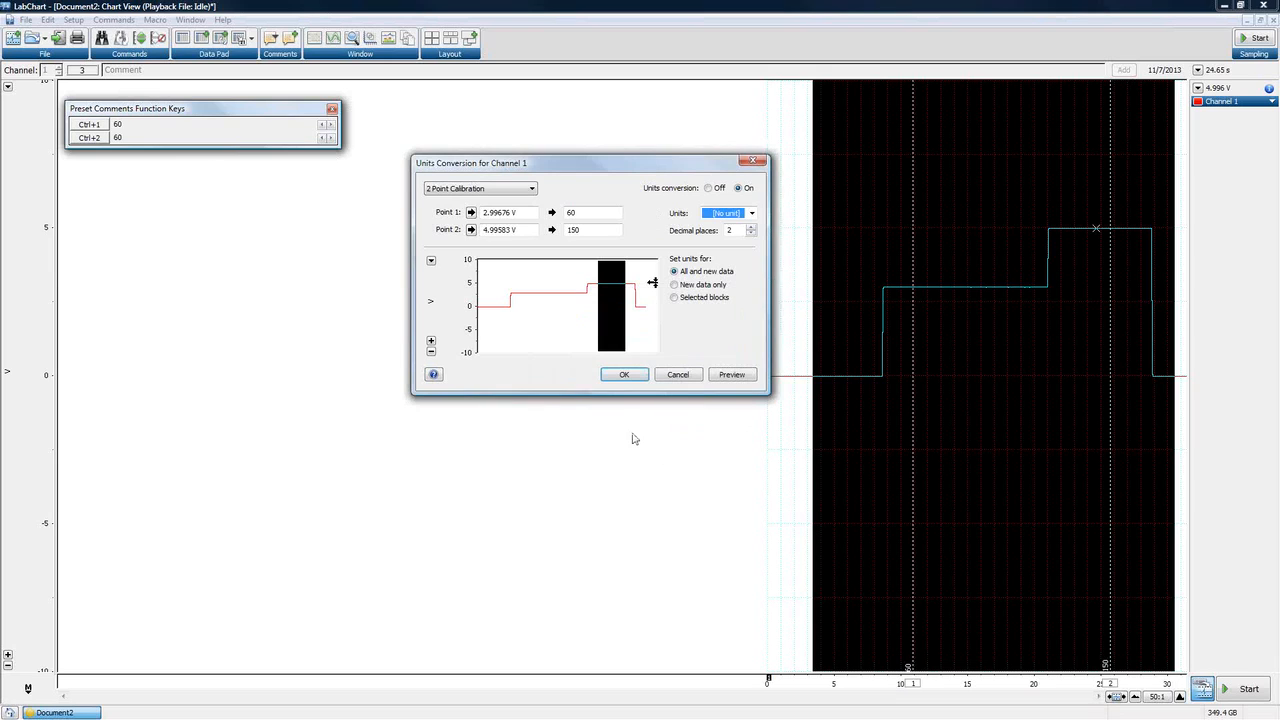
Set the conversion units to mmHg.
left_click(752, 214)
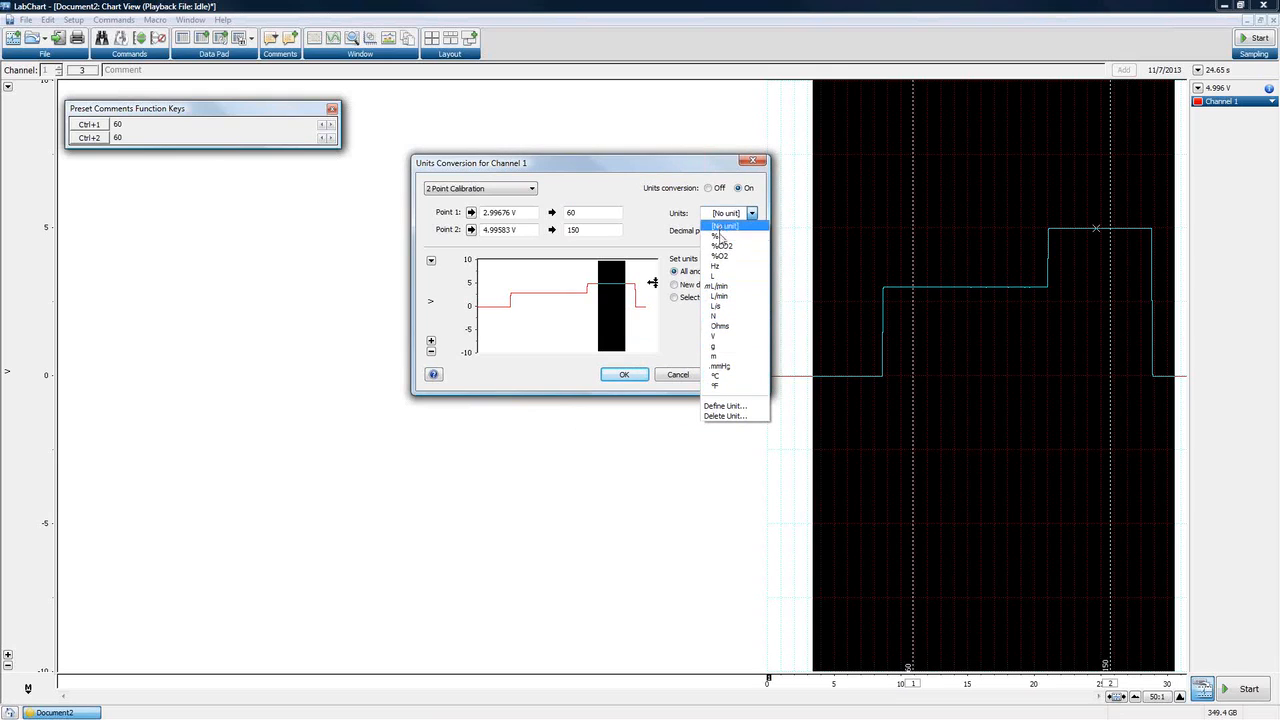
left_click(735, 368)
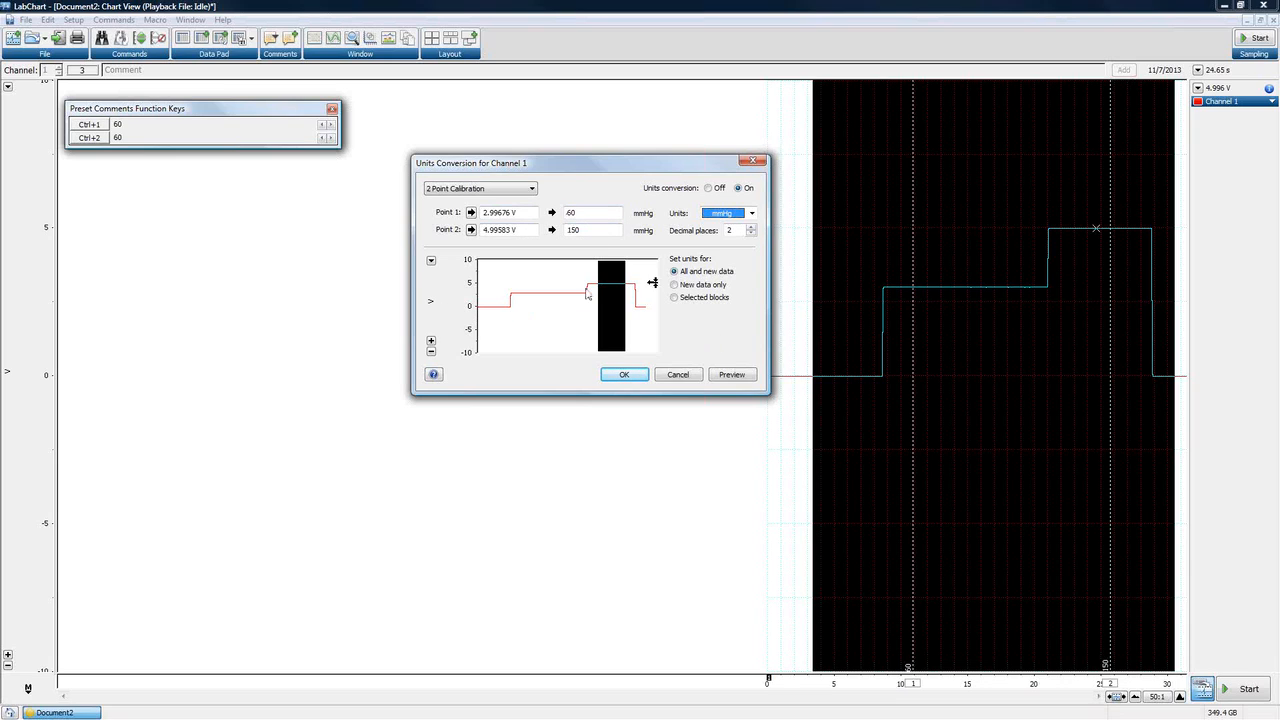
Examine the conversion graph's scaling controls and scale options, and view the Units Conversion help topic.
left_click(432, 341)
left_click(432, 352)
left_click(431, 260)
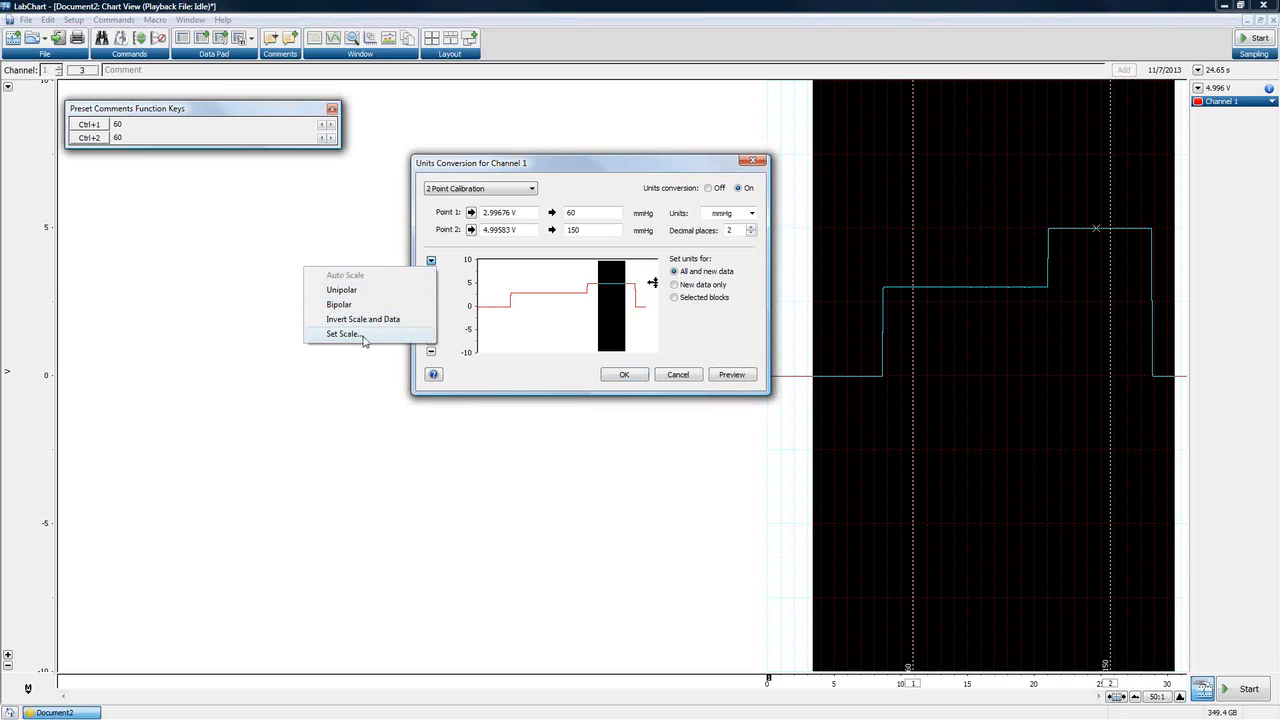
left_click(507, 378)
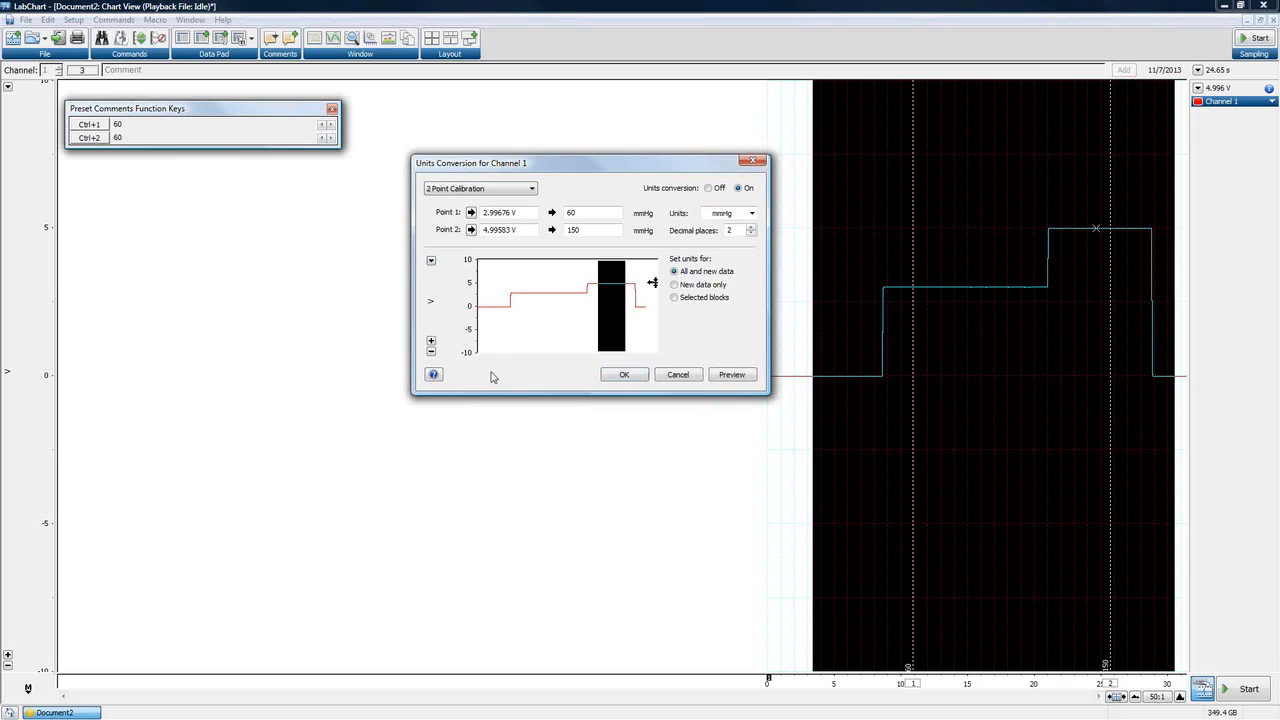
left_click(434, 376)
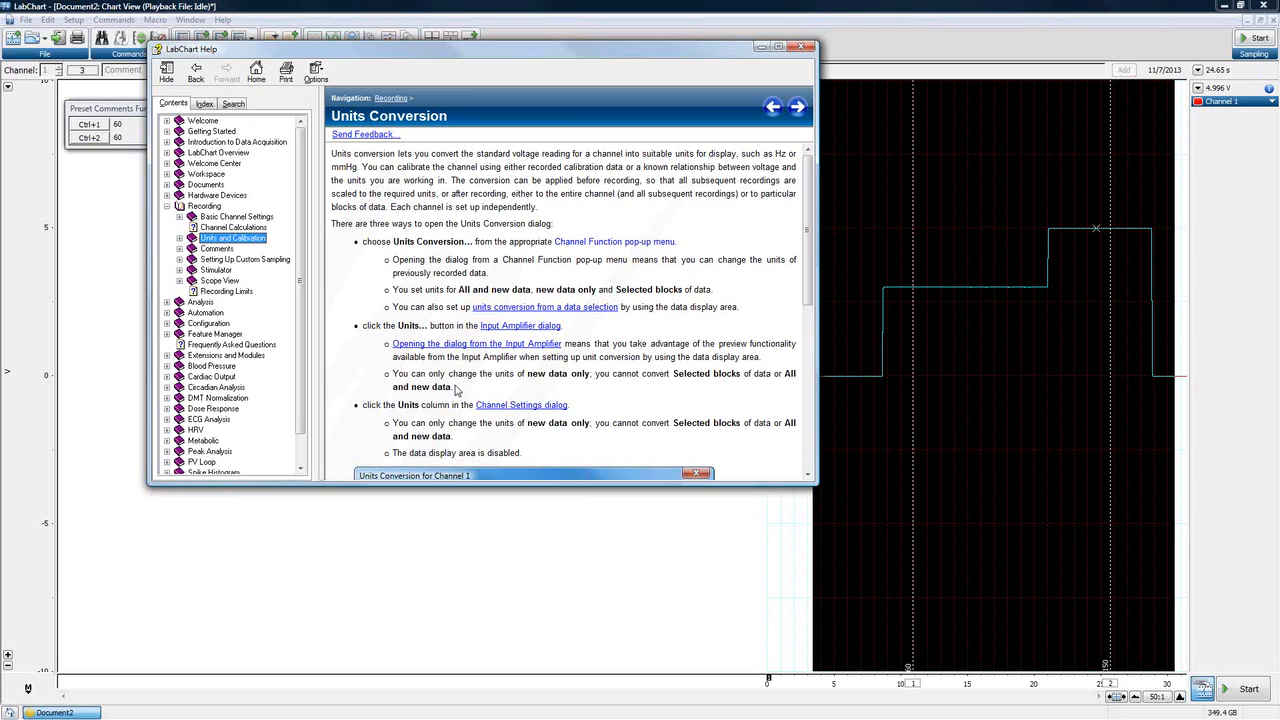
left_click(803, 46)
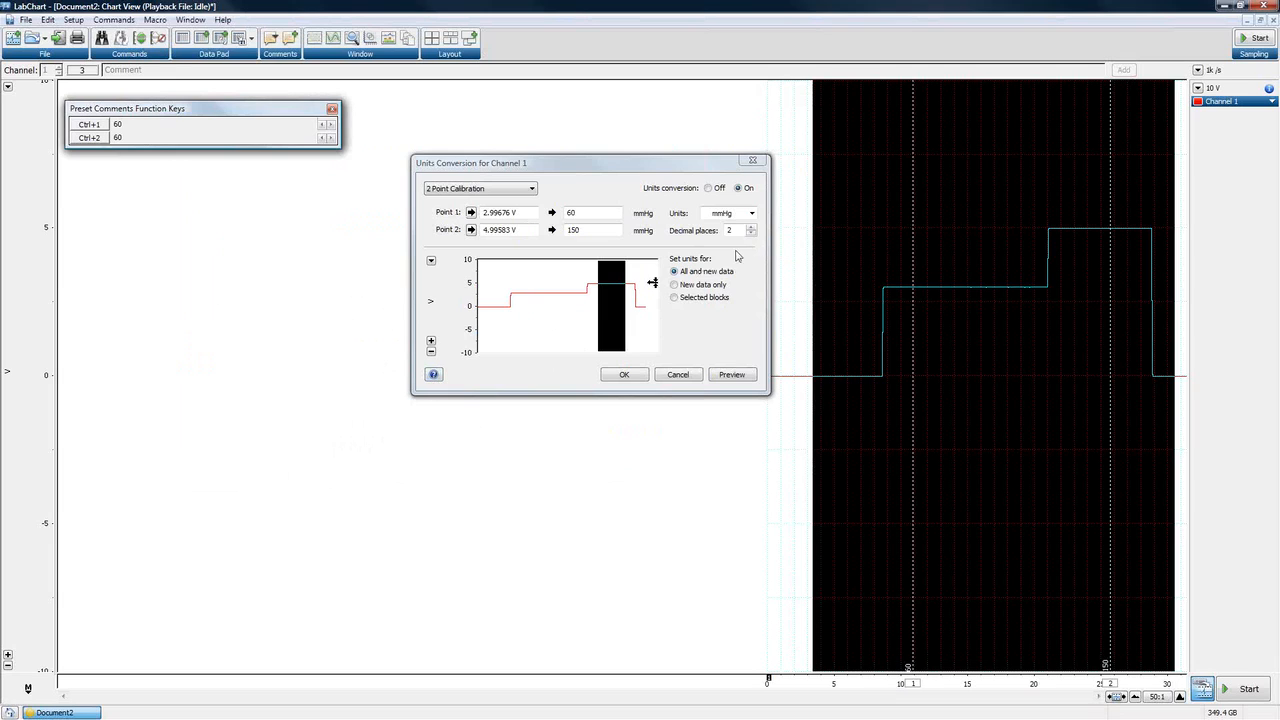
Preview the mmHg conversion, apply it to all and new data, and clear the chart selection.
left_click(739, 379)
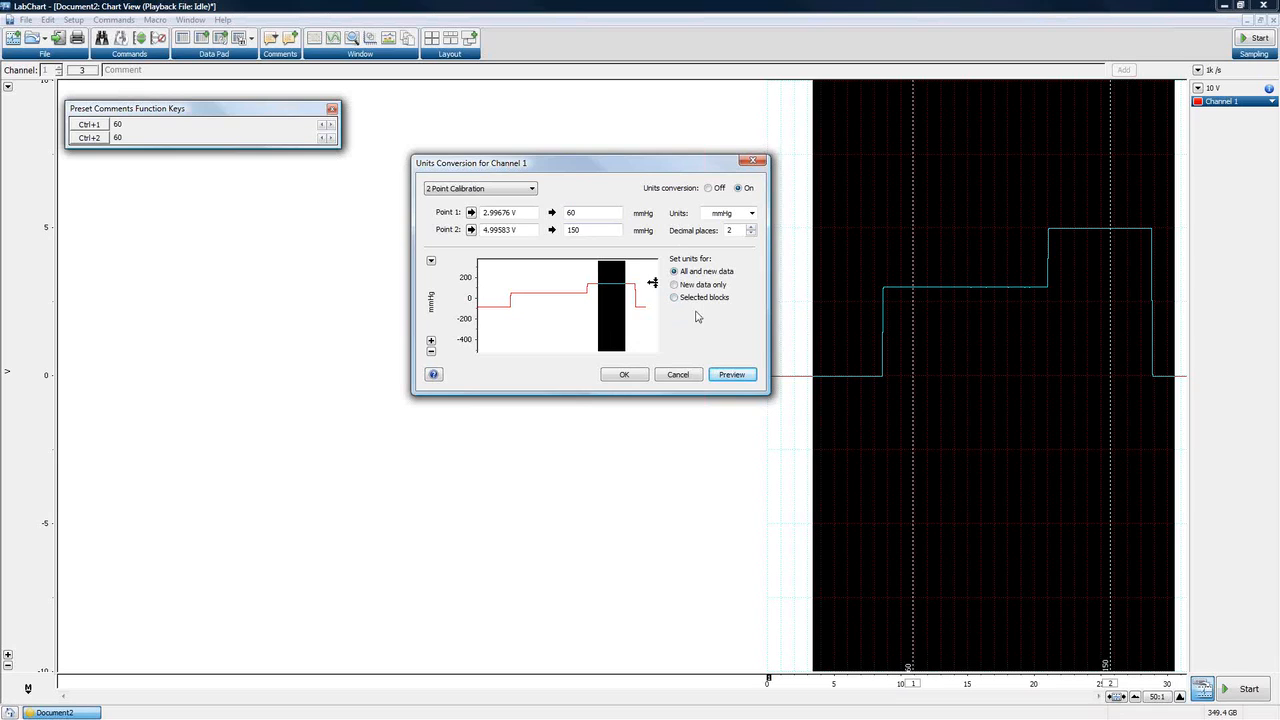
left_click(625, 375)
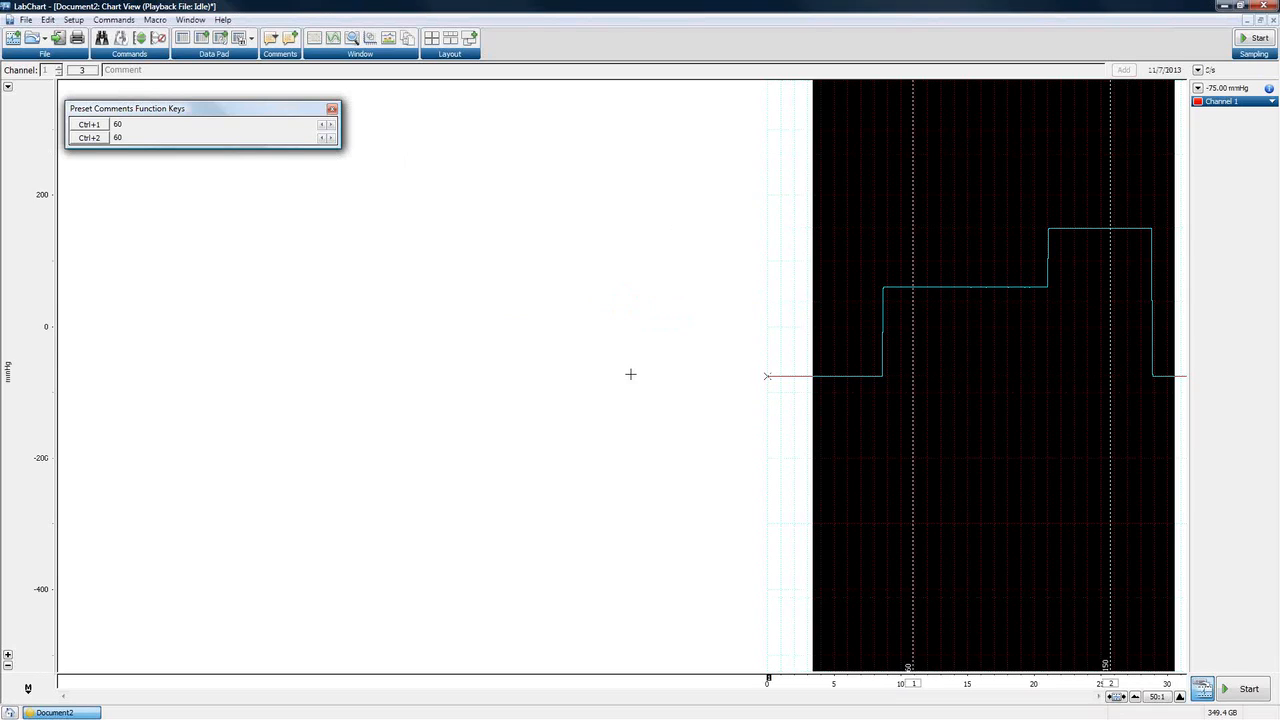
left_click(991, 214)
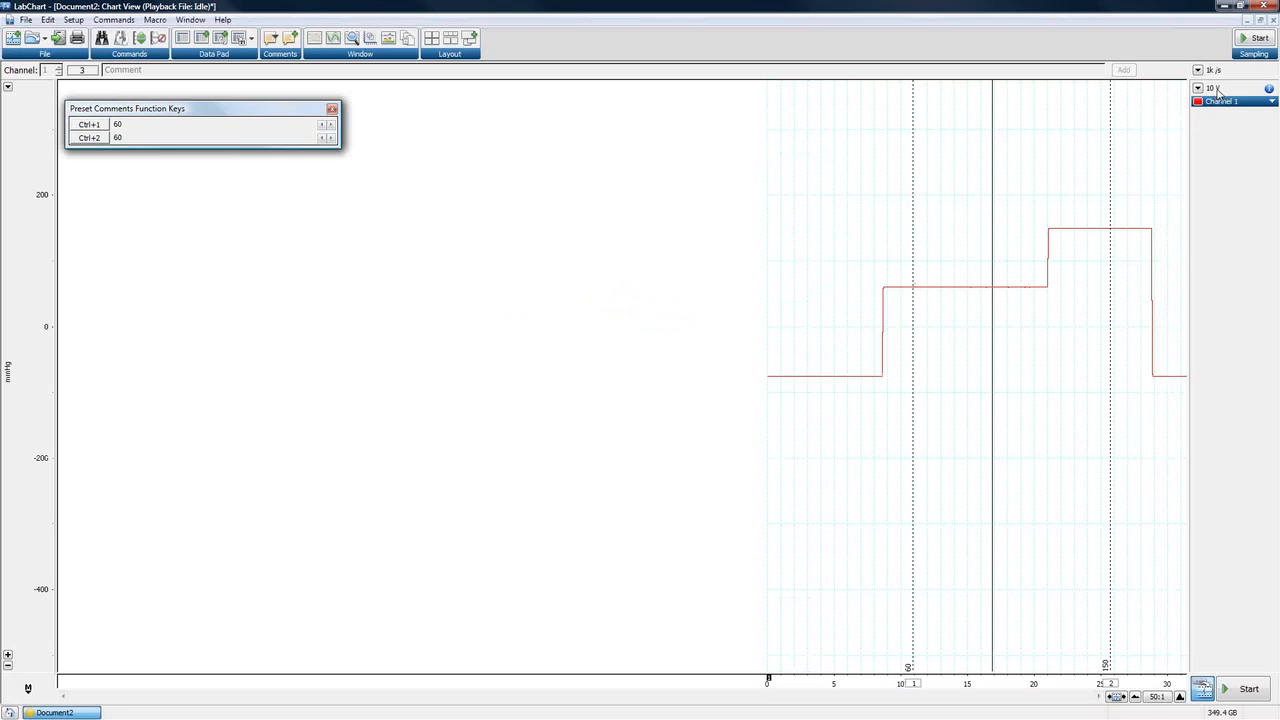
Record a new block of data with Channel 1's value readout in a floating window, and close that window.
left_click_drag(982, 148, 650, 361)
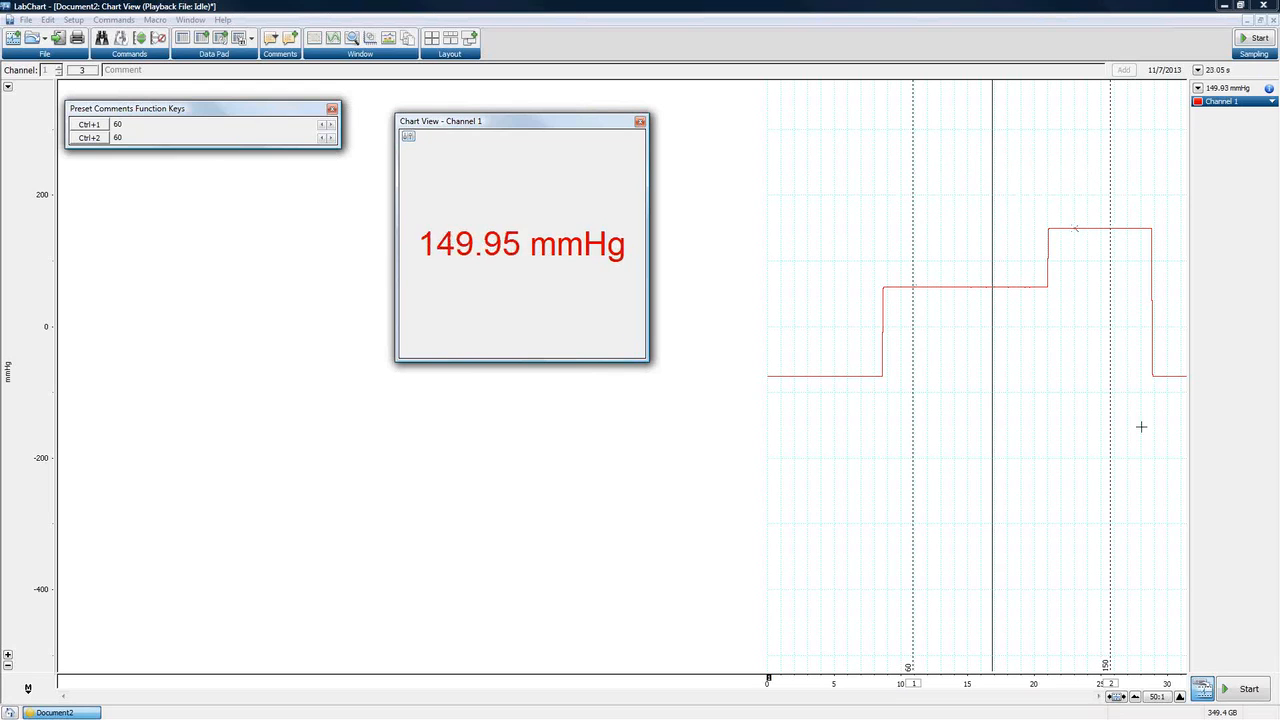
left_click(1262, 690)
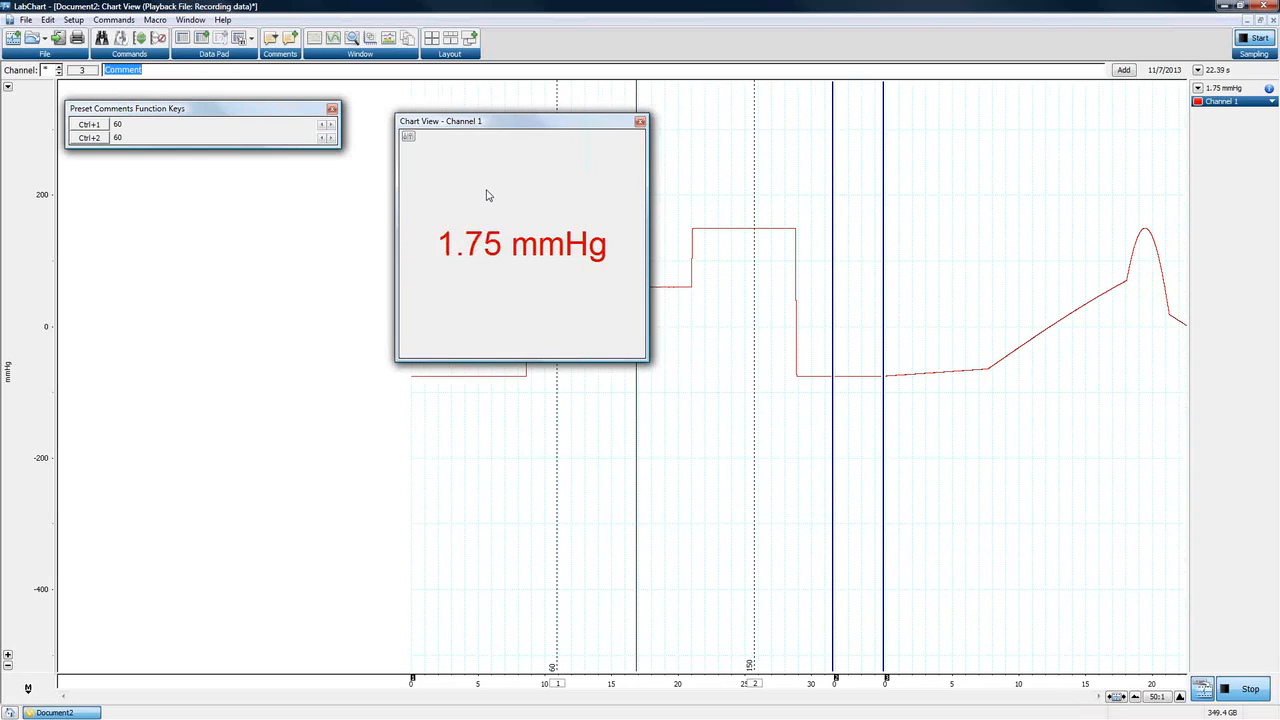
left_click(1256, 40)
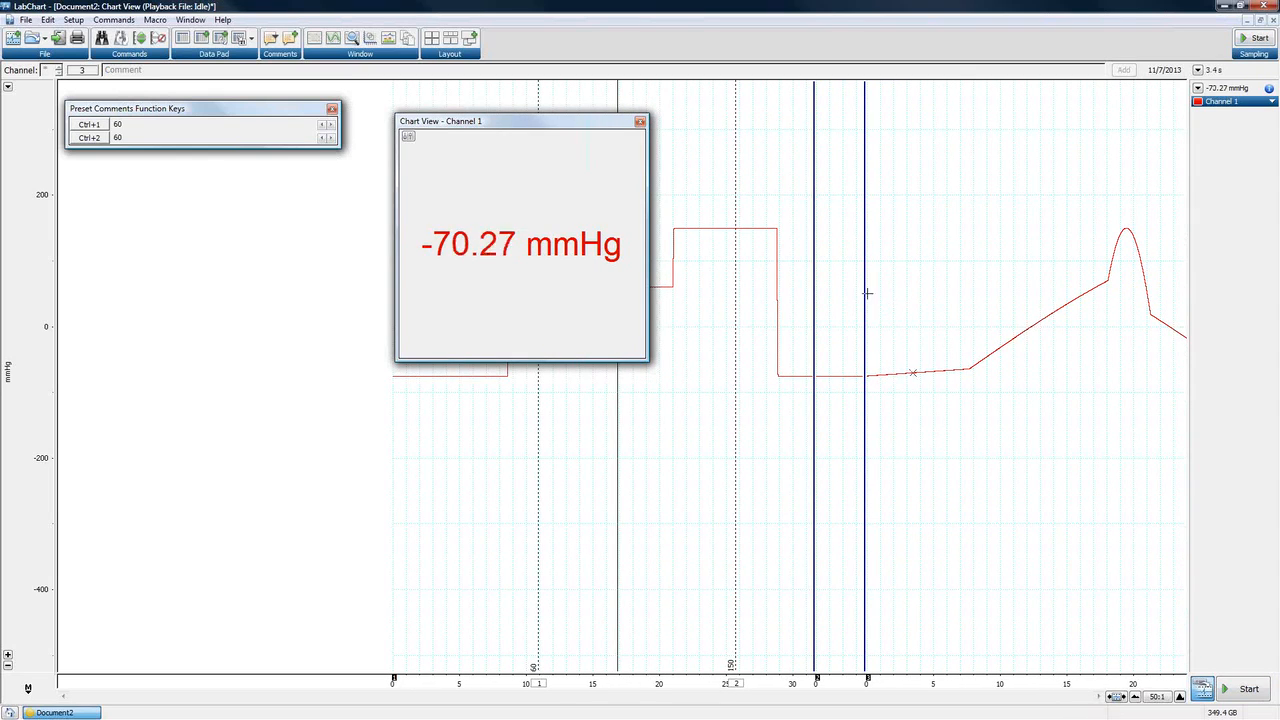
left_click(640, 124)
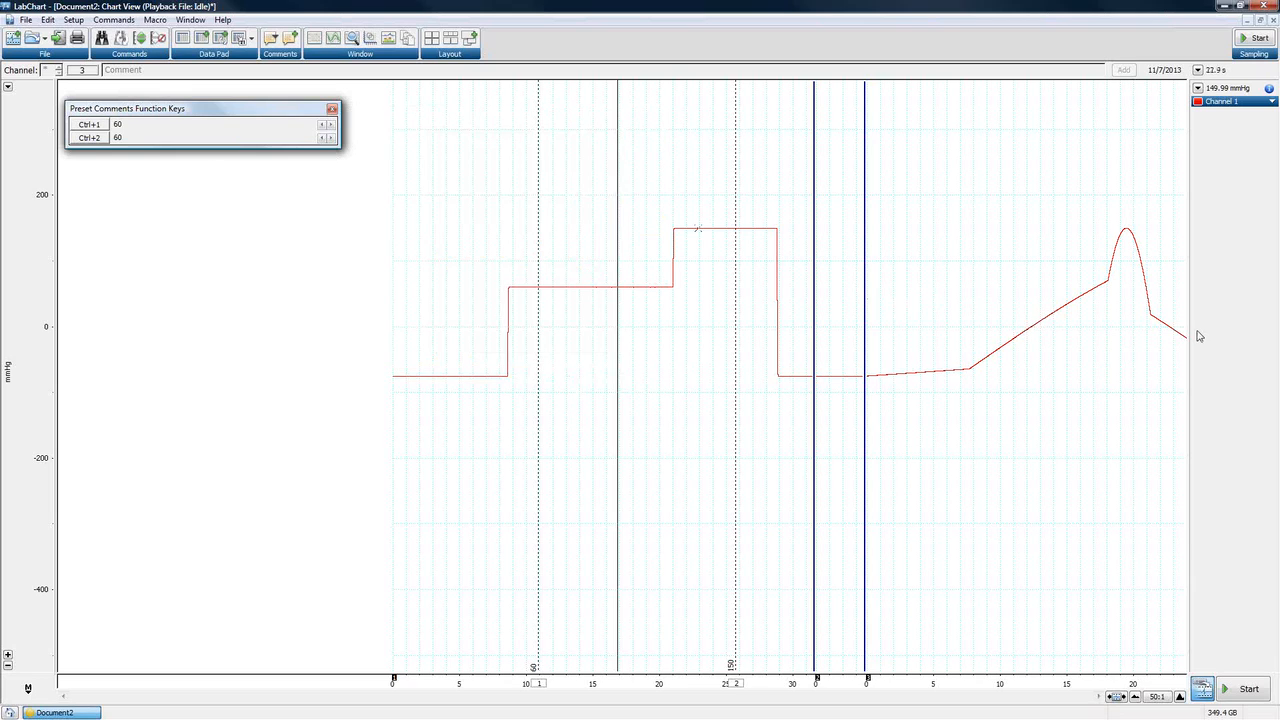
View Channel 1's Units Conversion without a data range selected, and cancel.
left_click(1237, 103)
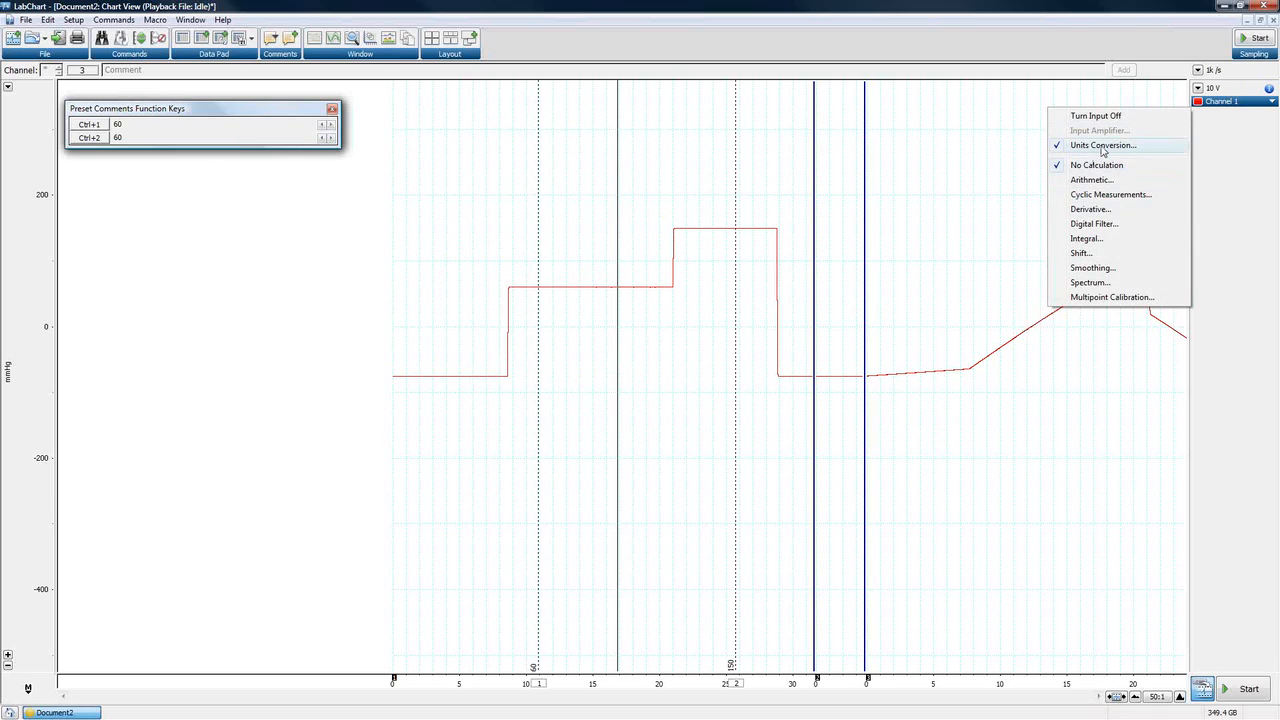
left_click(1103, 146)
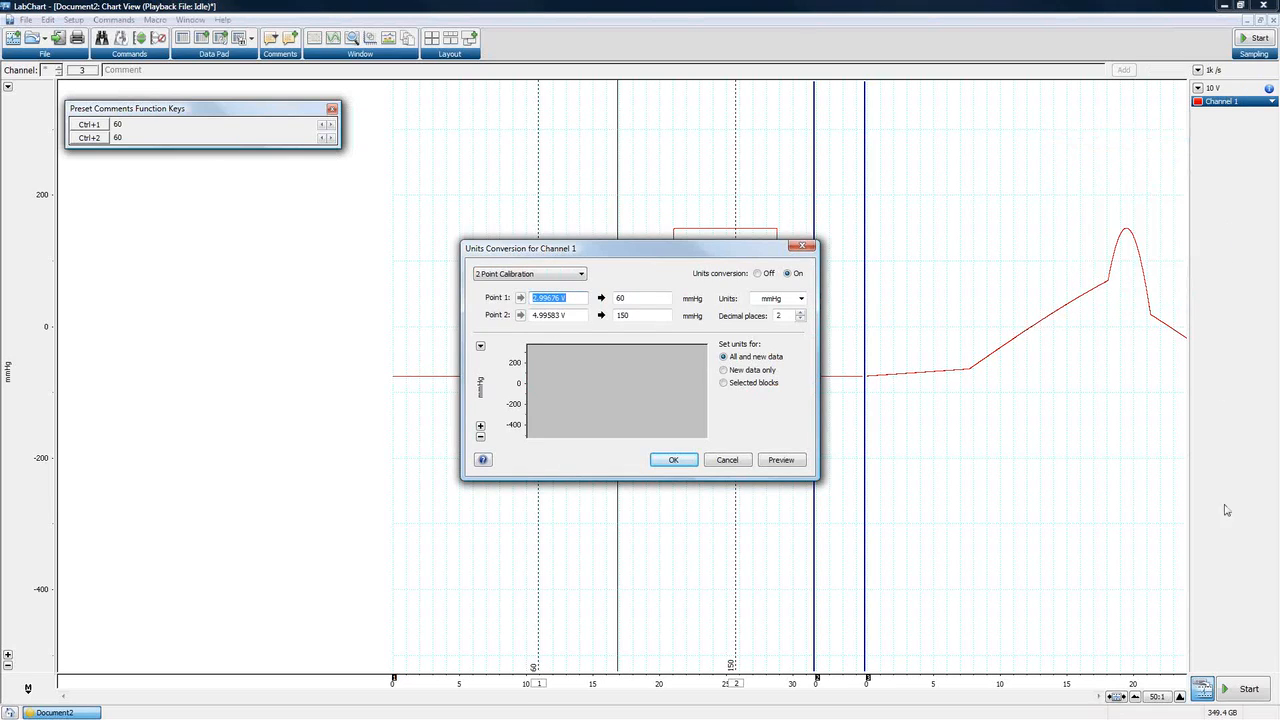
left_click(740, 459)
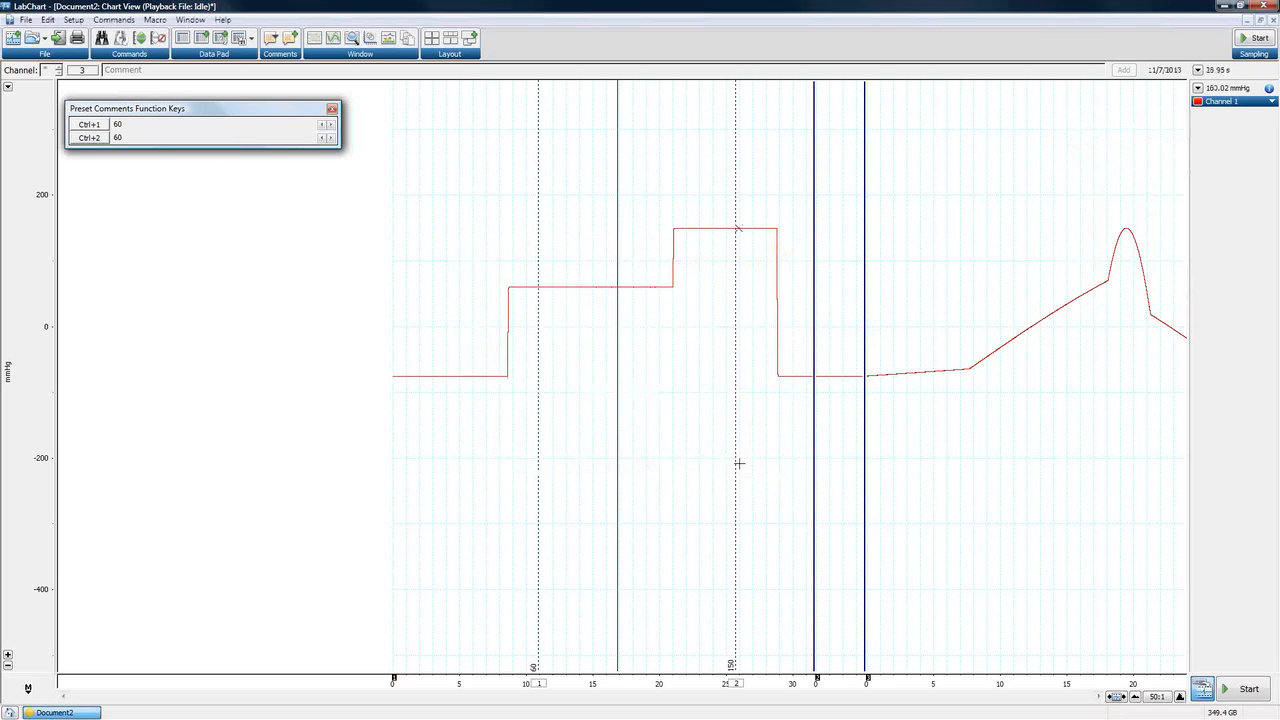
Select the calibration data from about 2 to 30.5 s covering both plateaus, and open Units Conversion for Channel 1.
left_click_drag(423, 197, 800, 442)
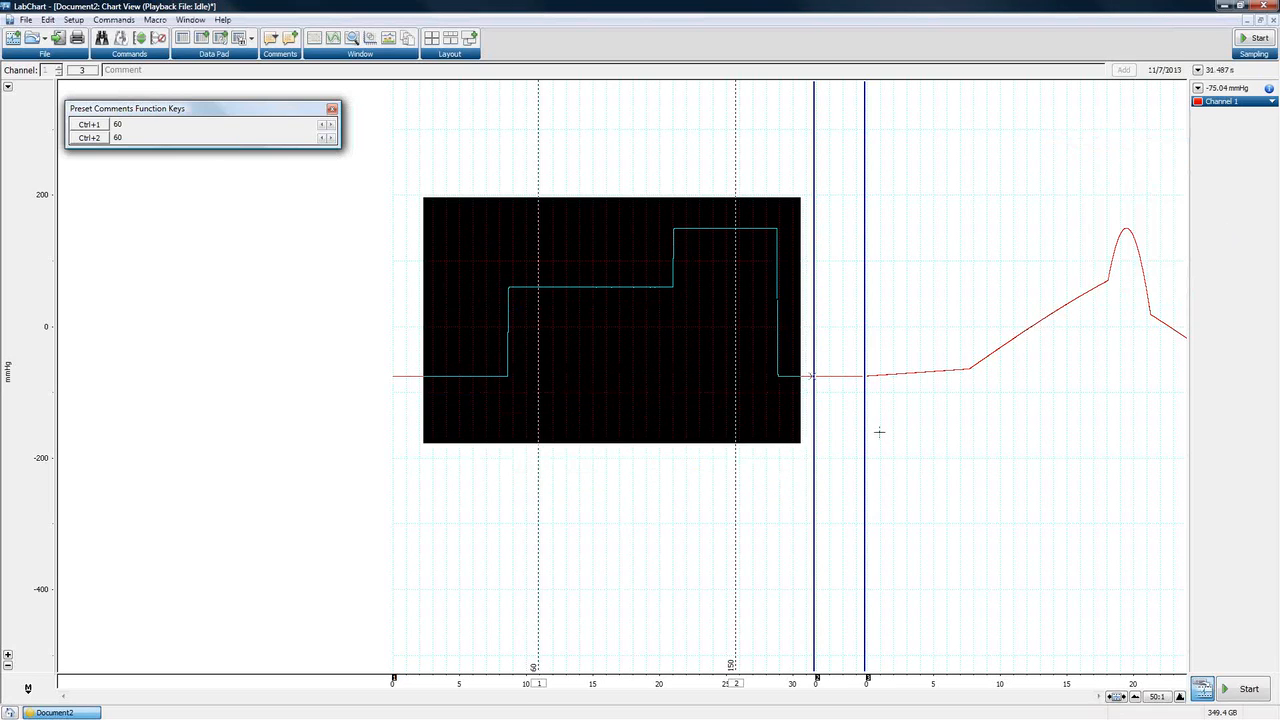
left_click(1230, 102)
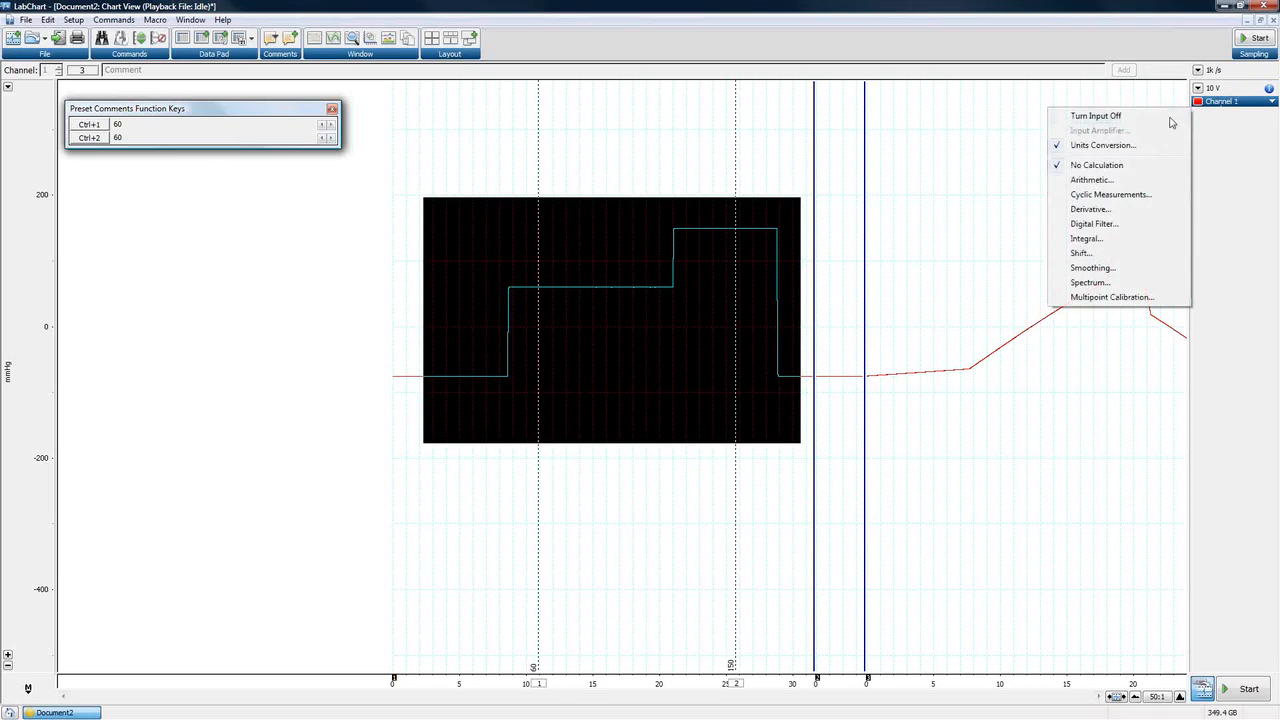
left_click(1090, 150)
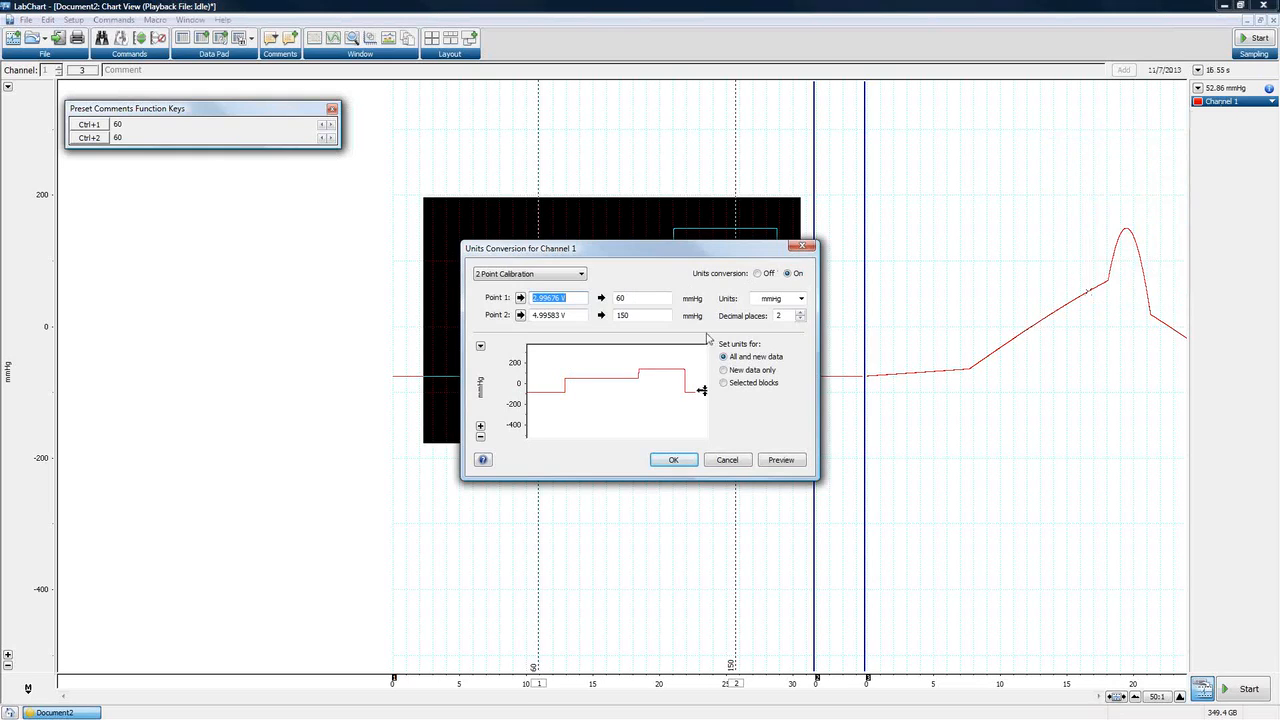
Capture the initial baseline as Point 1, assign it 0 mmHg, and apply the two-point conversion to all and new data.
left_click_drag(538, 372, 558, 424)
left_click(520, 297)
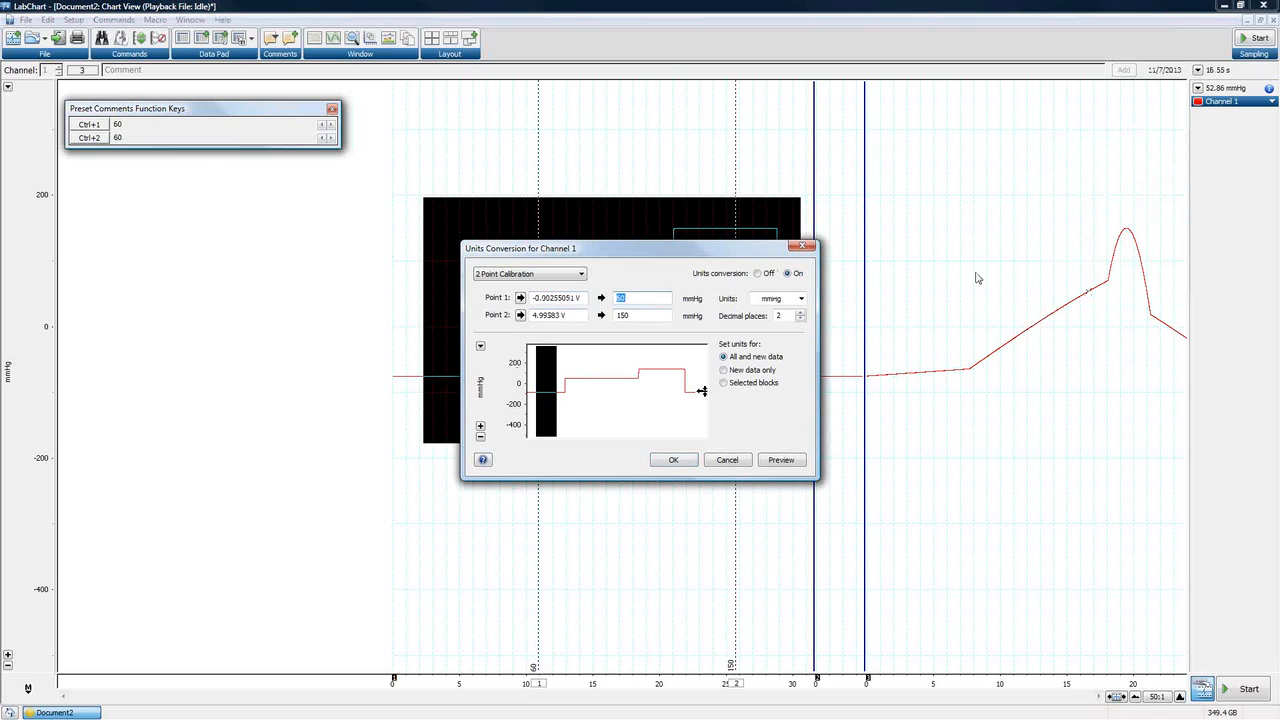
type("0")
left_click(673, 461)
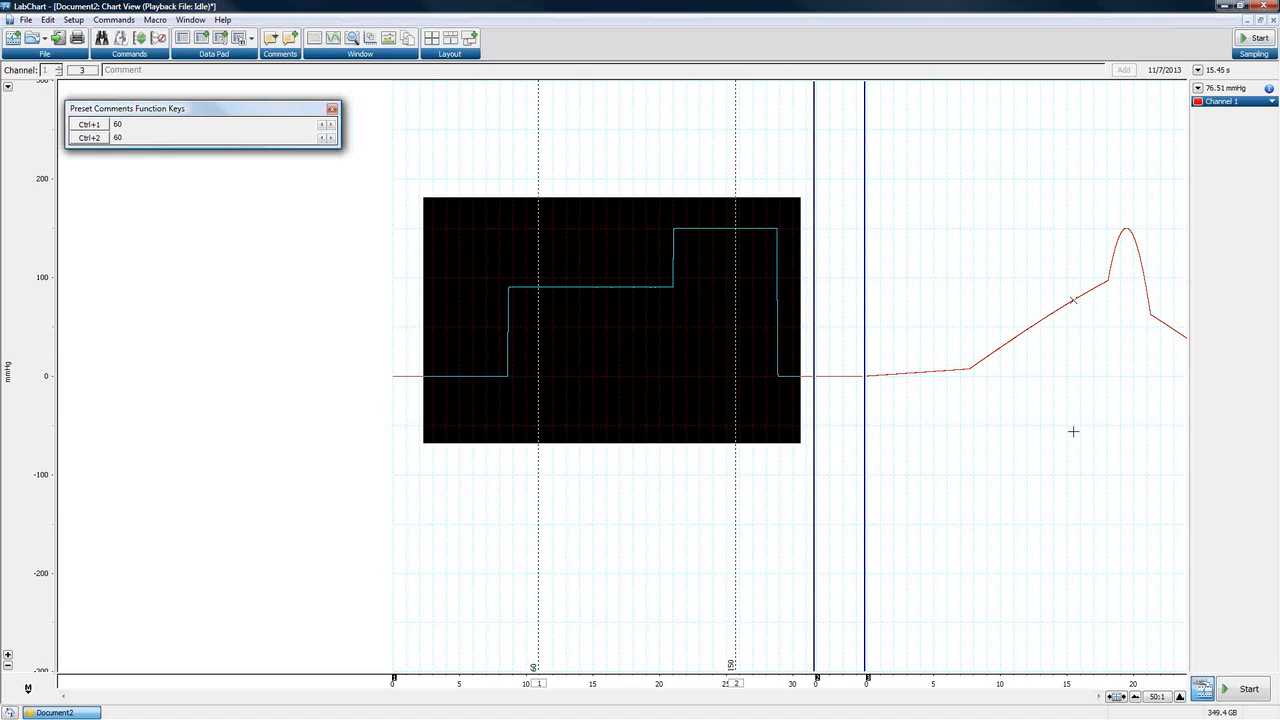
Turn off Channel 1's units conversion for all and new data.
left_click(1228, 104)
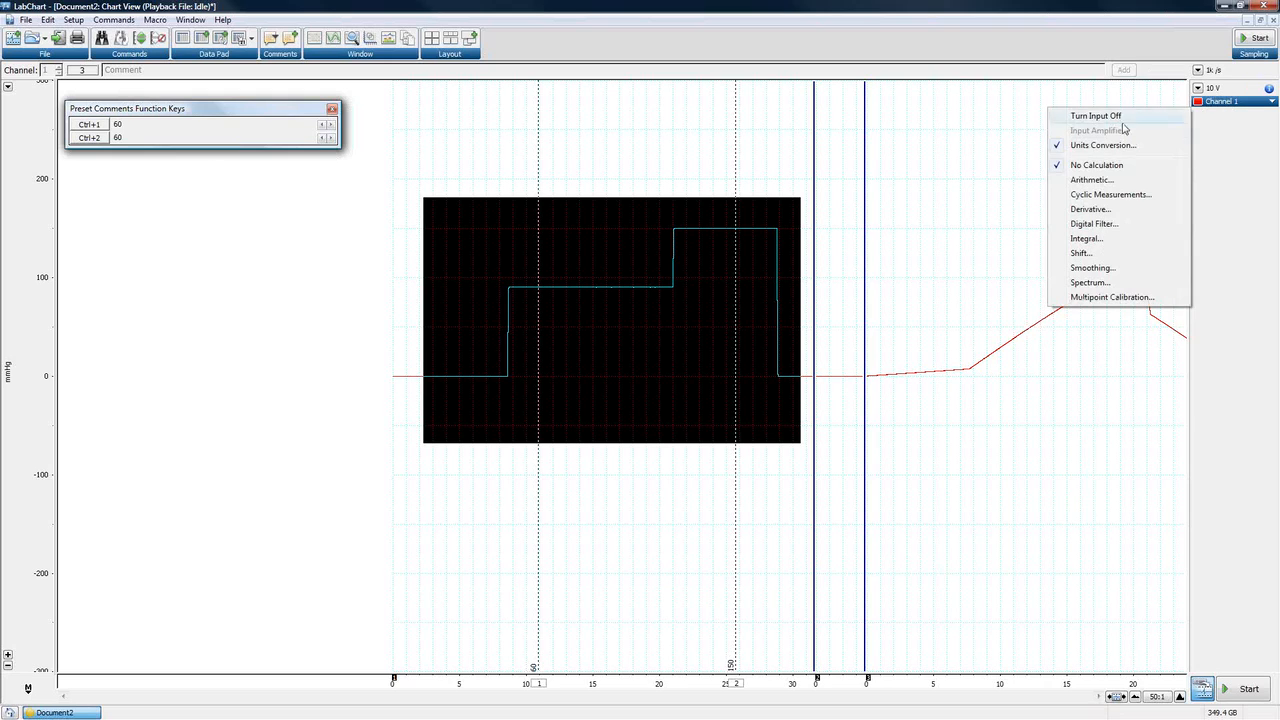
left_click(1118, 145)
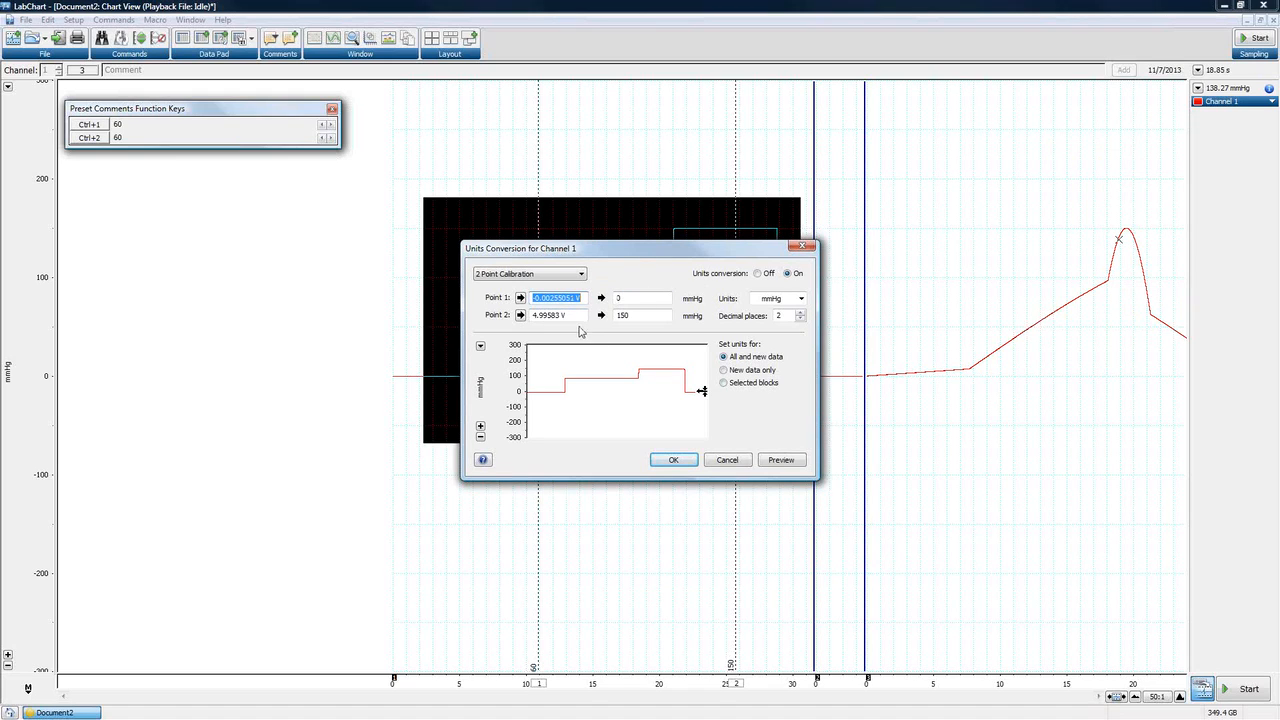
left_click(758, 273)
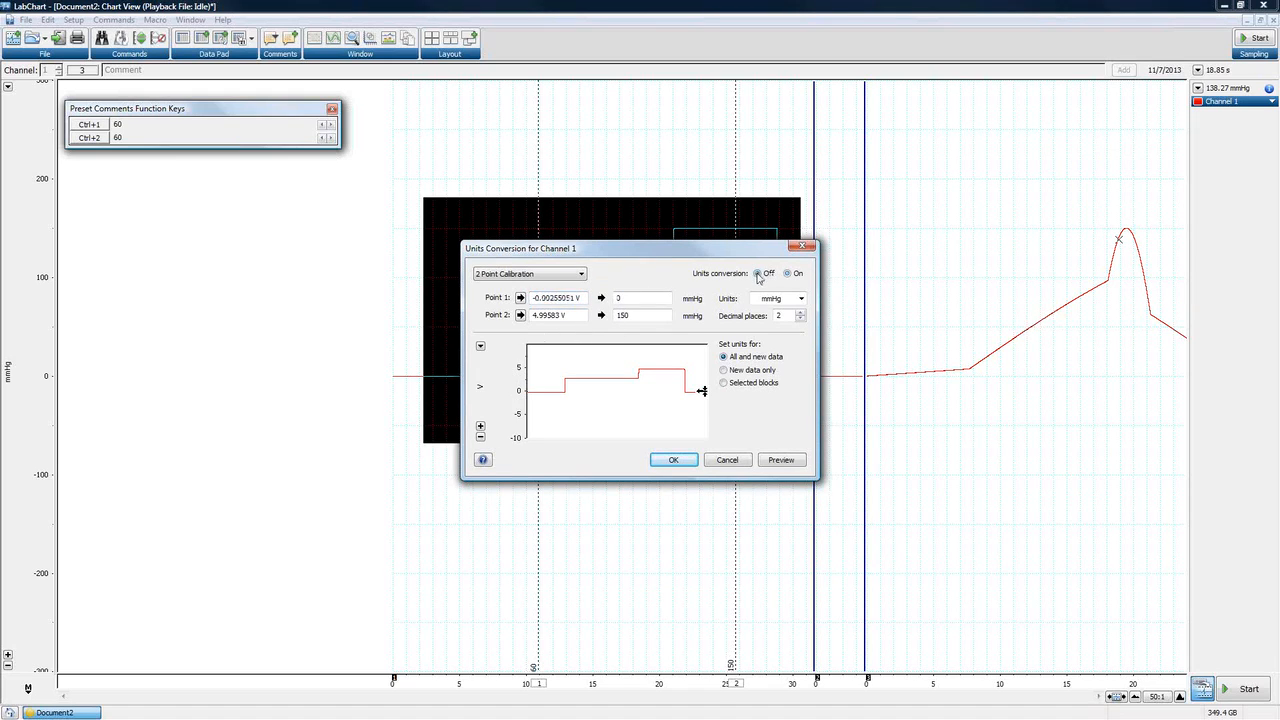
left_click(685, 463)
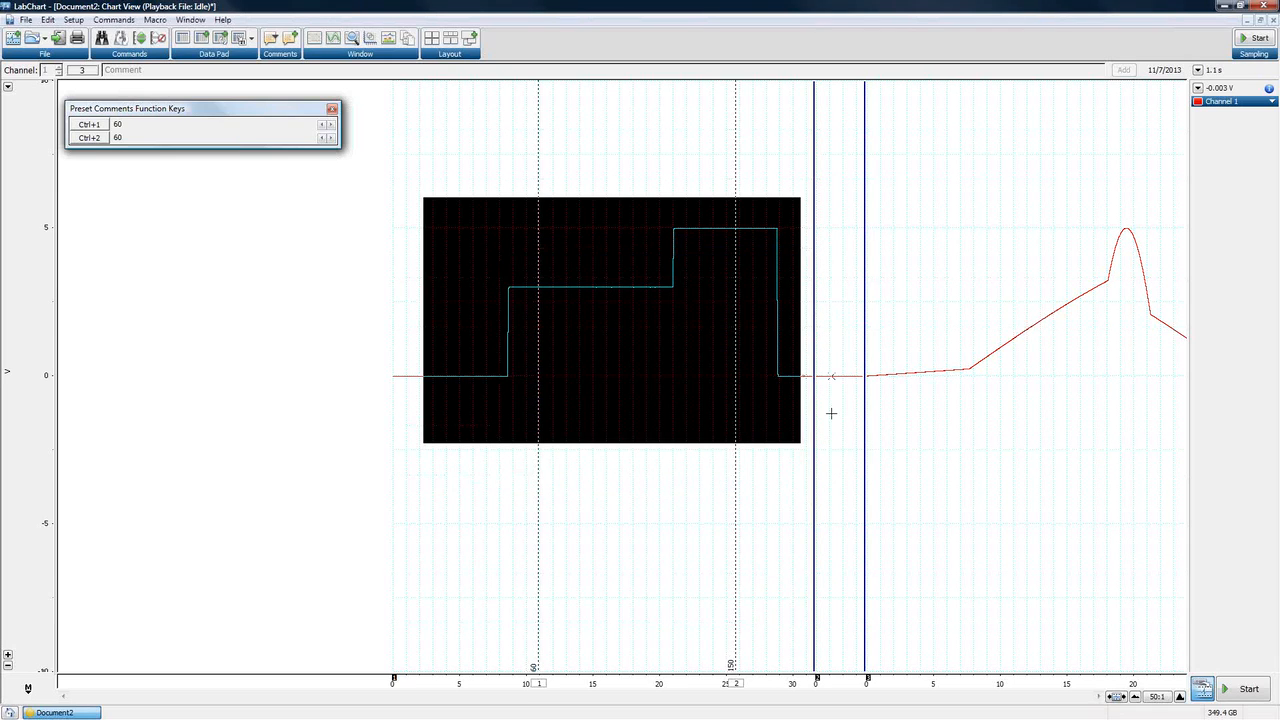
Clear the chart selection, view Channel 1's value readout in a floating window, and close that window.
left_click(973, 187)
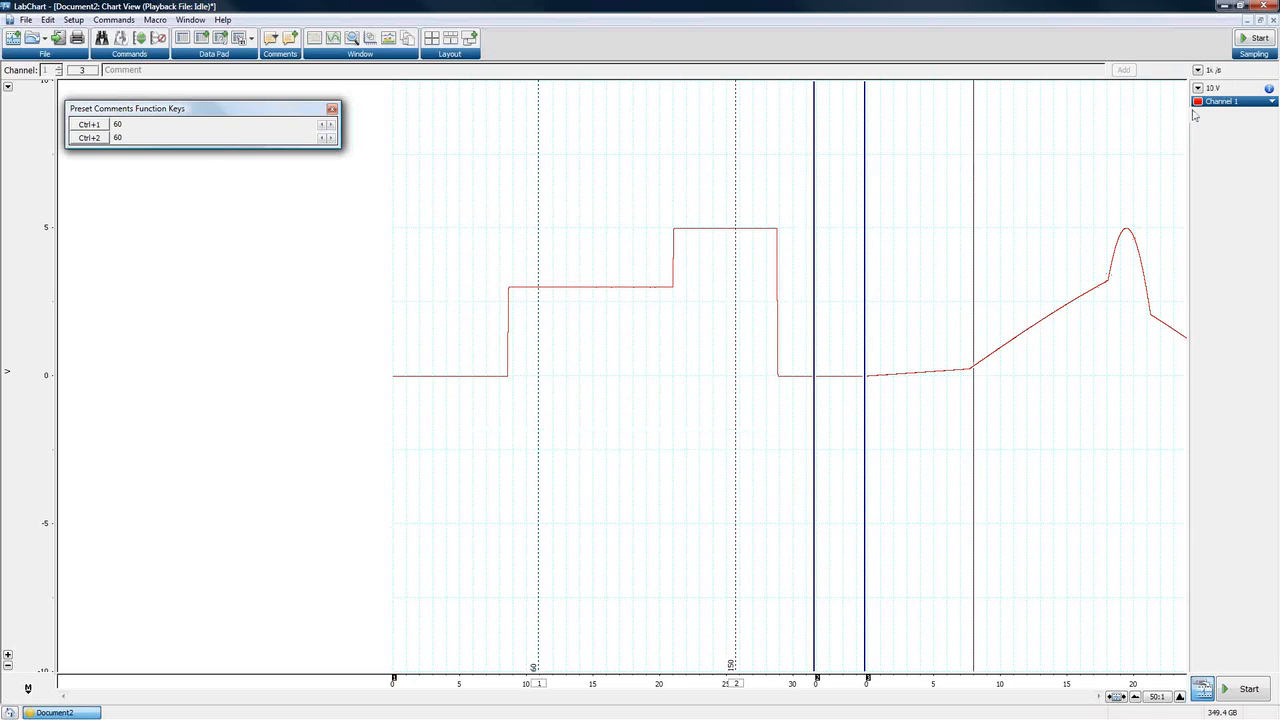
double_click(1228, 90)
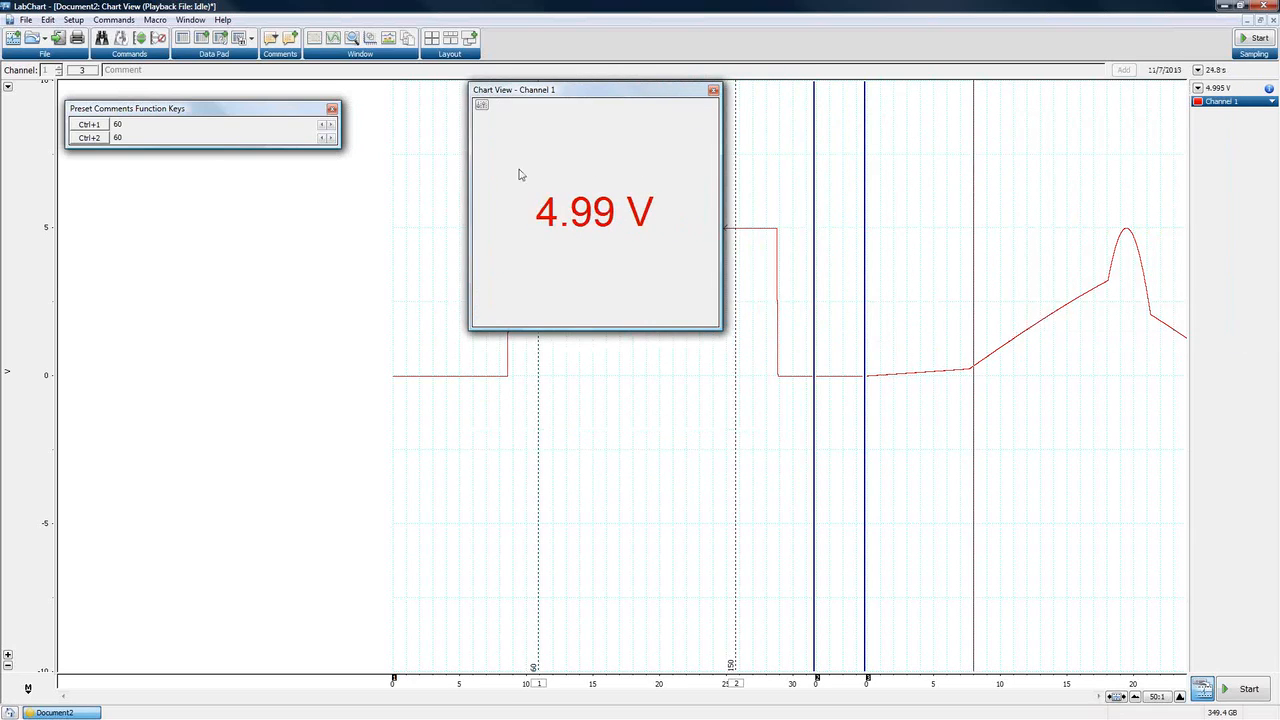
left_click(713, 91)
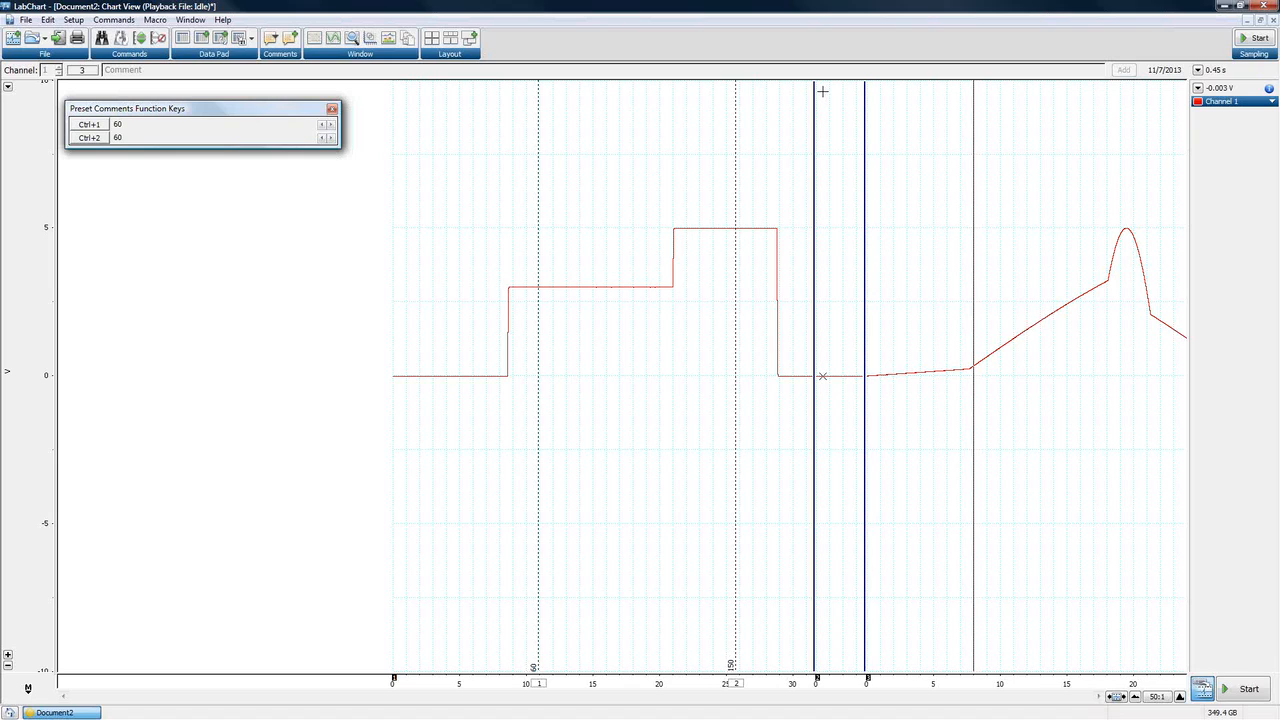
Record a new block of about 42 s on Channel 1 containing a stepped calibration signal.
left_click(1233, 104)
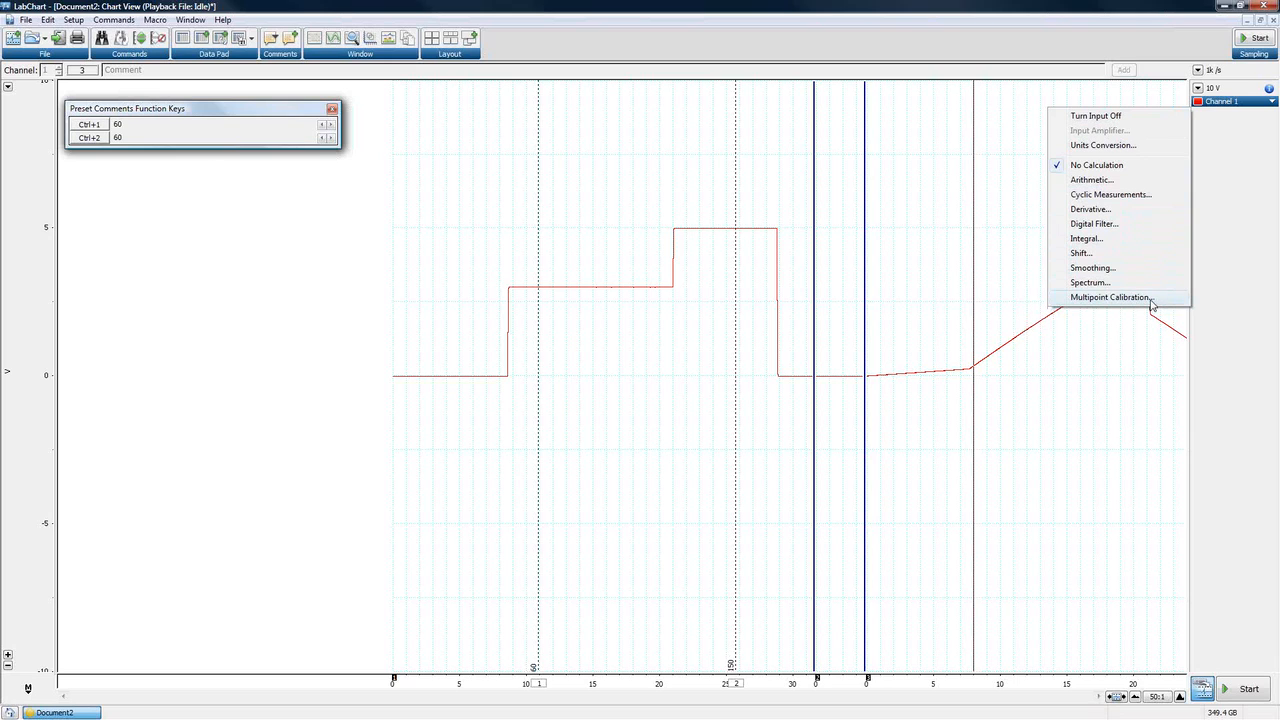
left_click(1214, 450)
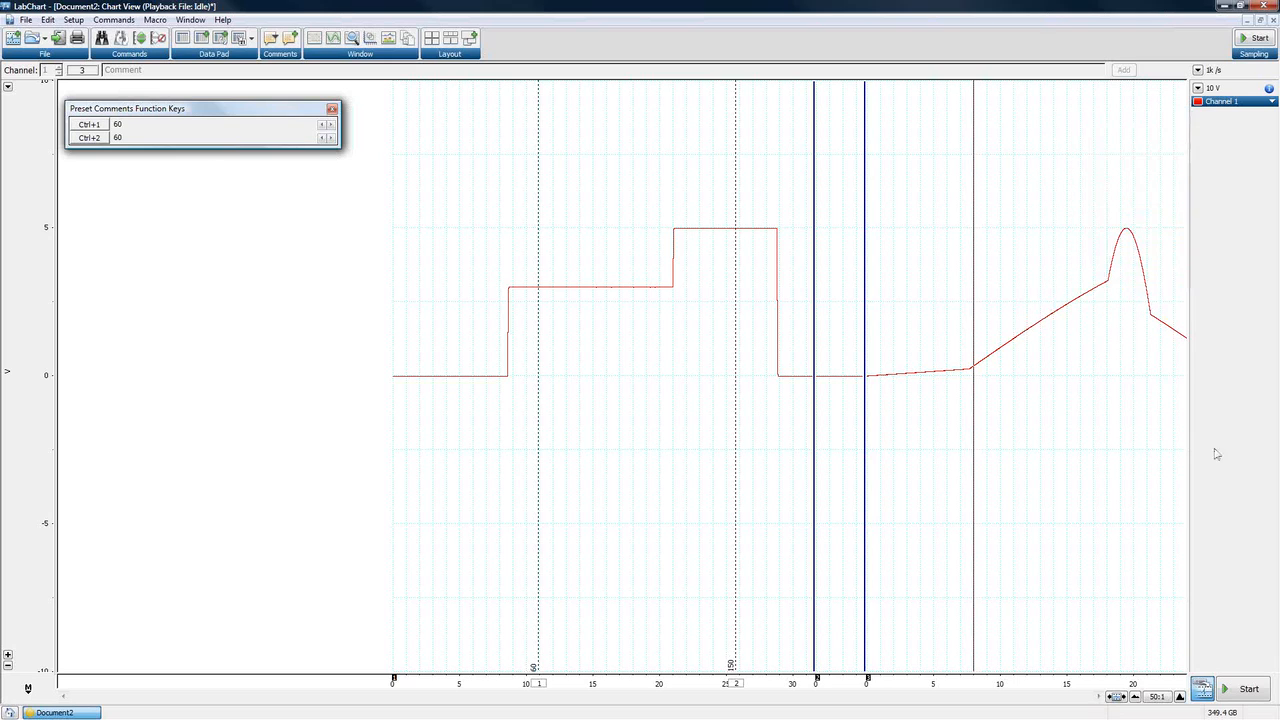
left_click(1244, 686)
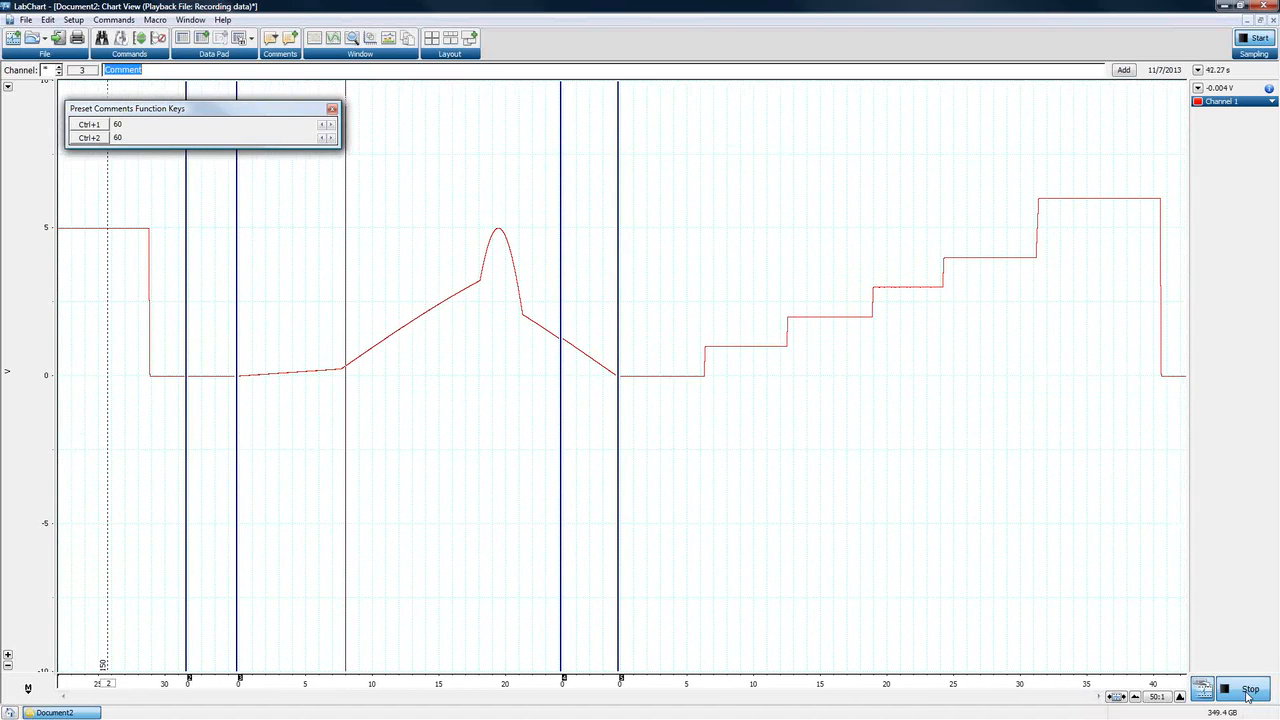
left_click(1249, 690)
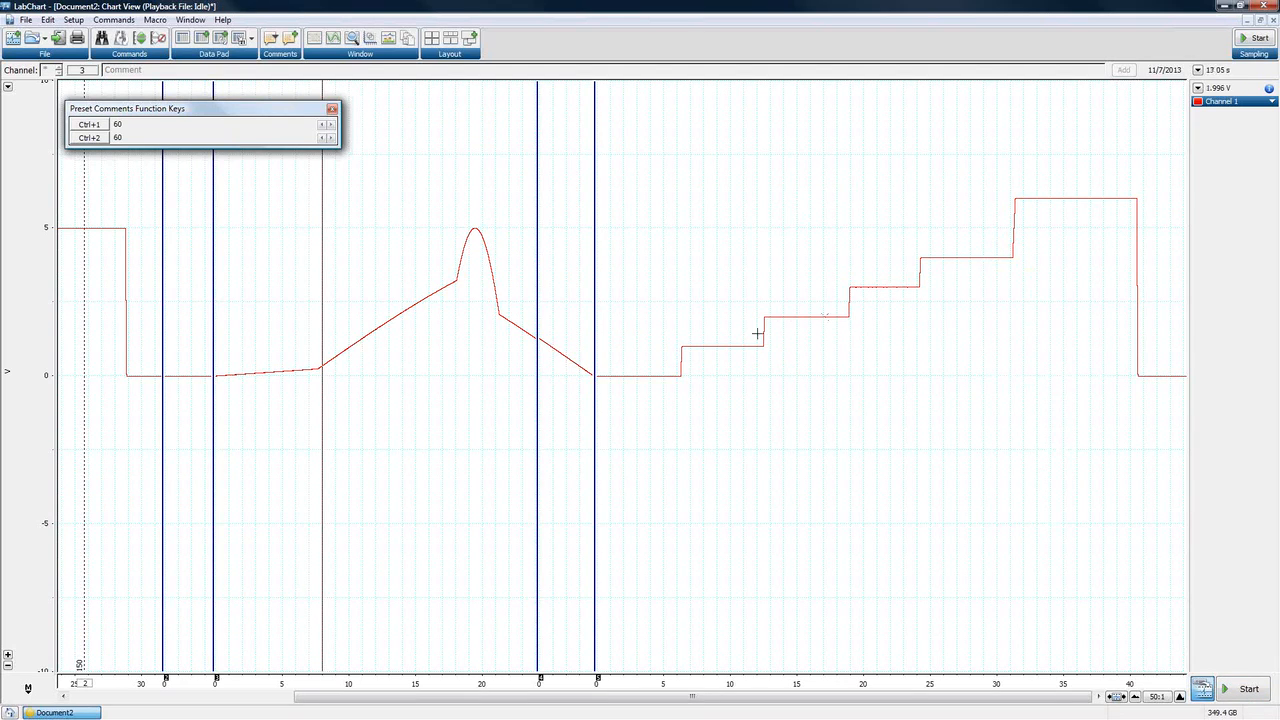
Annotate the five rising plateaus of the new block with the preset comments 60, 120, 200, 240 and 300.
left_click(711, 293)
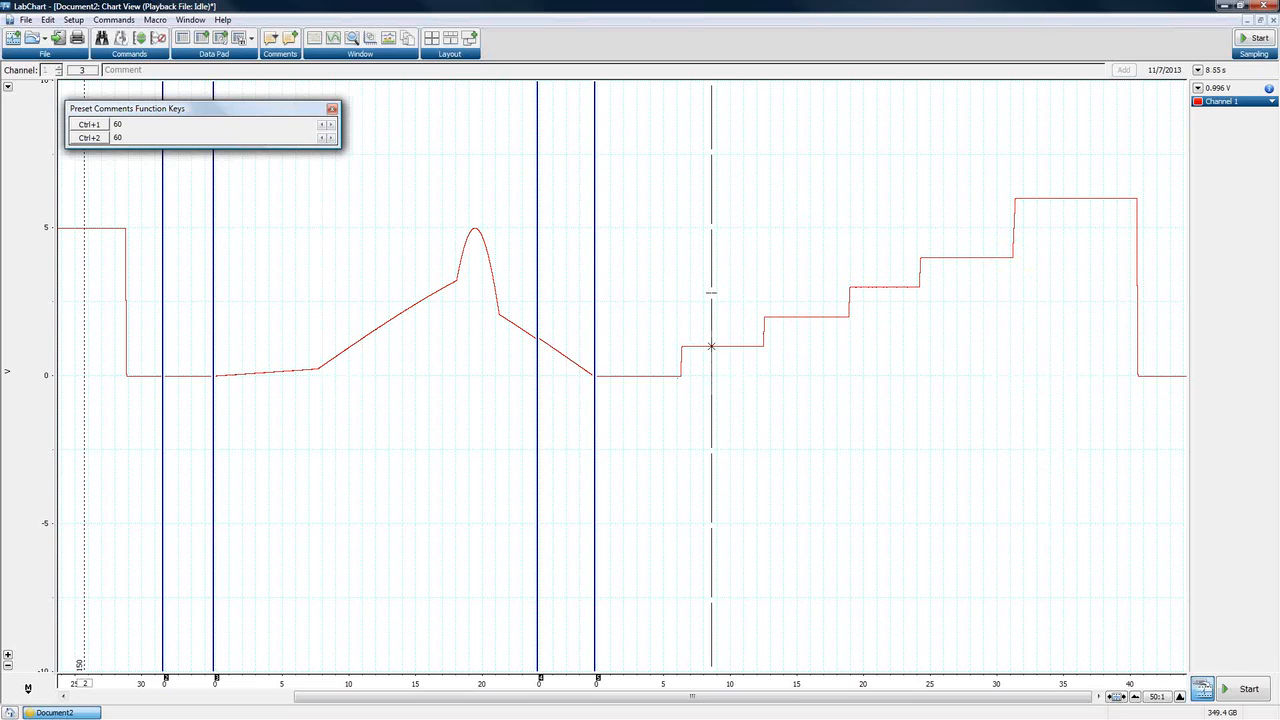
key("ctrl+2")
left_click(800, 290)
key("ctrl+2")
left_click(887, 261)
key("ctrl+2")
left_click(966, 235)
key("ctrl+2")
left_click(1063, 199)
key("ctrl+2")
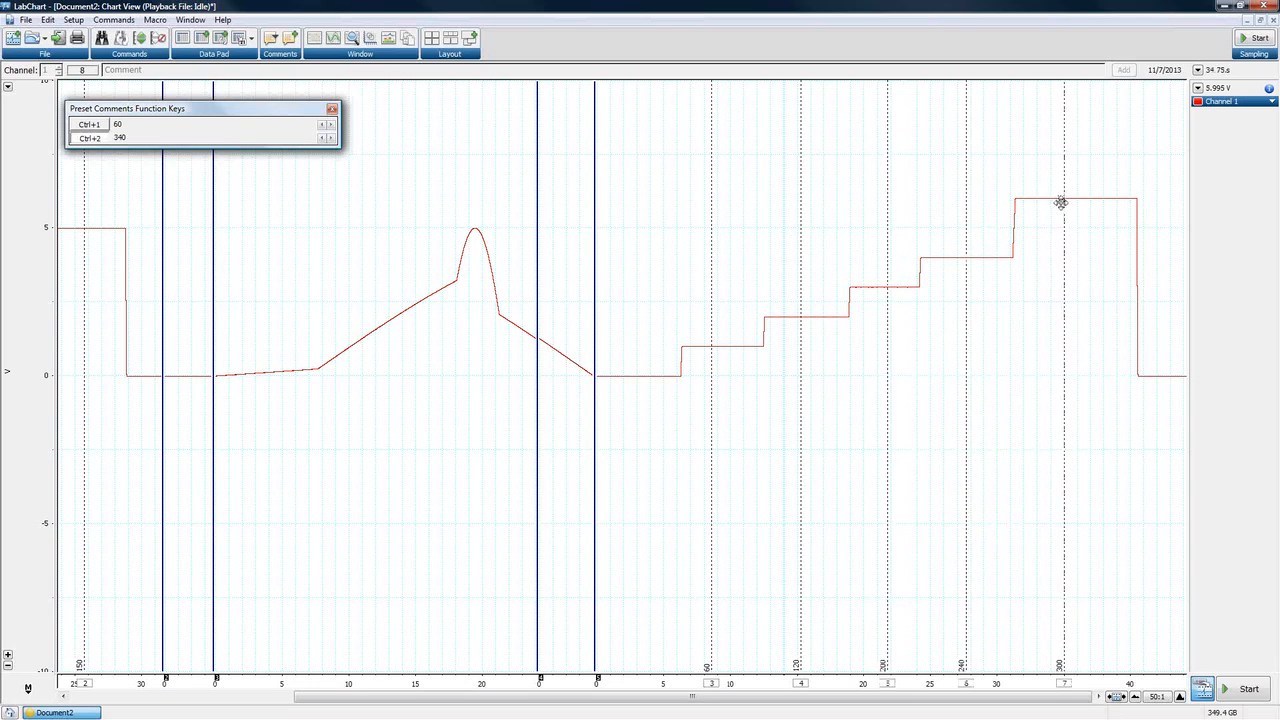
Select the stepped data from about 2.5 to 42 s, and open Multipoint Calibration for Channel 1.
mouse_move(620, 341)
left_mouse_down()
mouse_move(668, 448)
mouse_move(628, 424)
left_mouse_up()
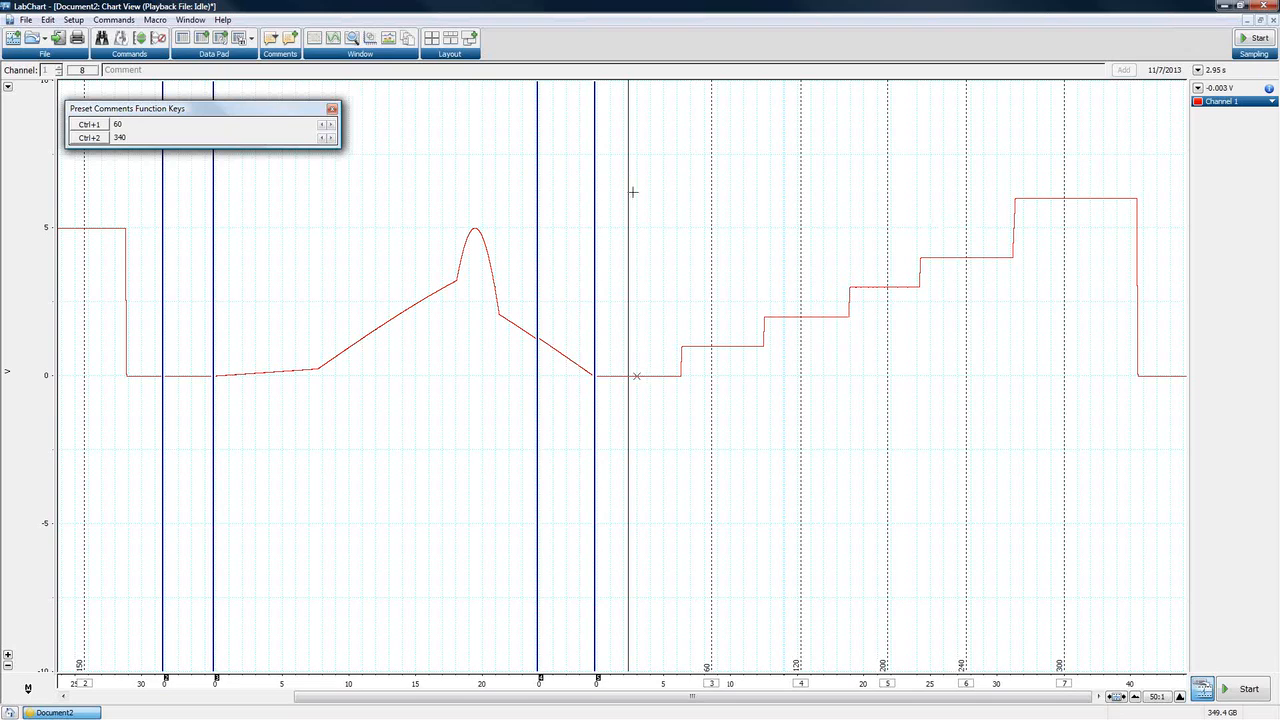
left_click_drag(631, 682, 1158, 688)
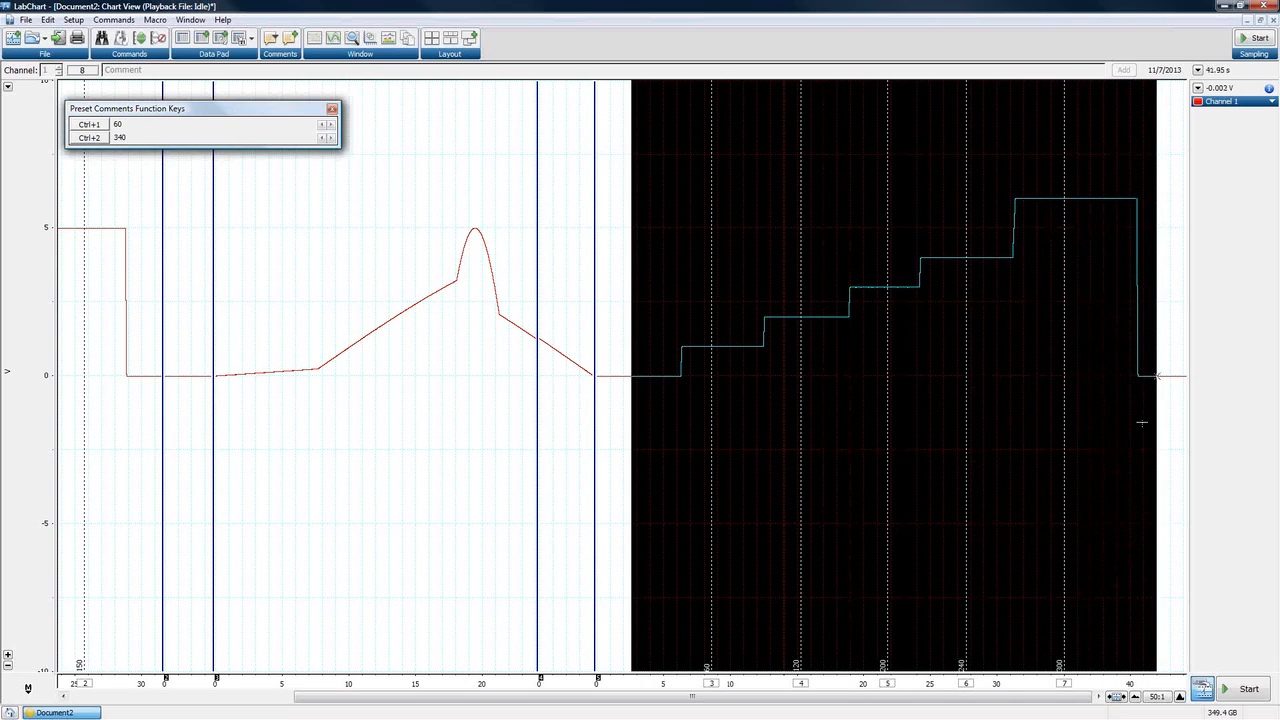
left_click(1234, 102)
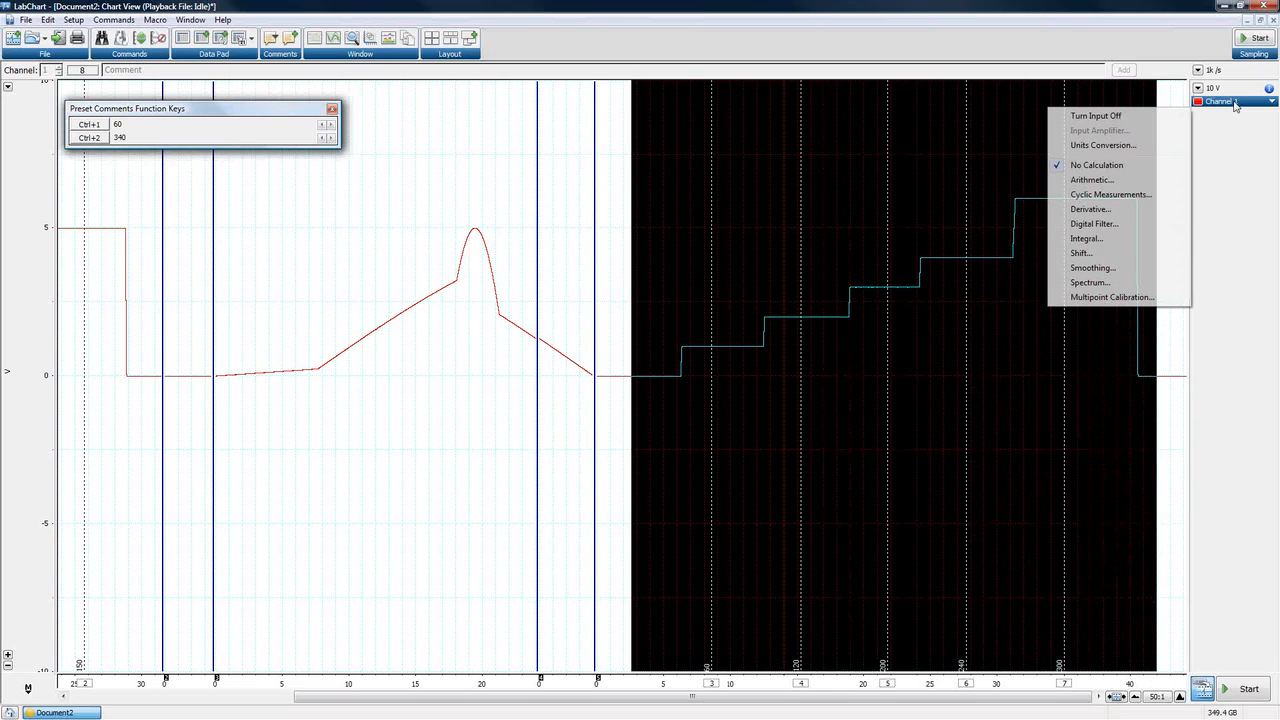
left_click(1133, 298)
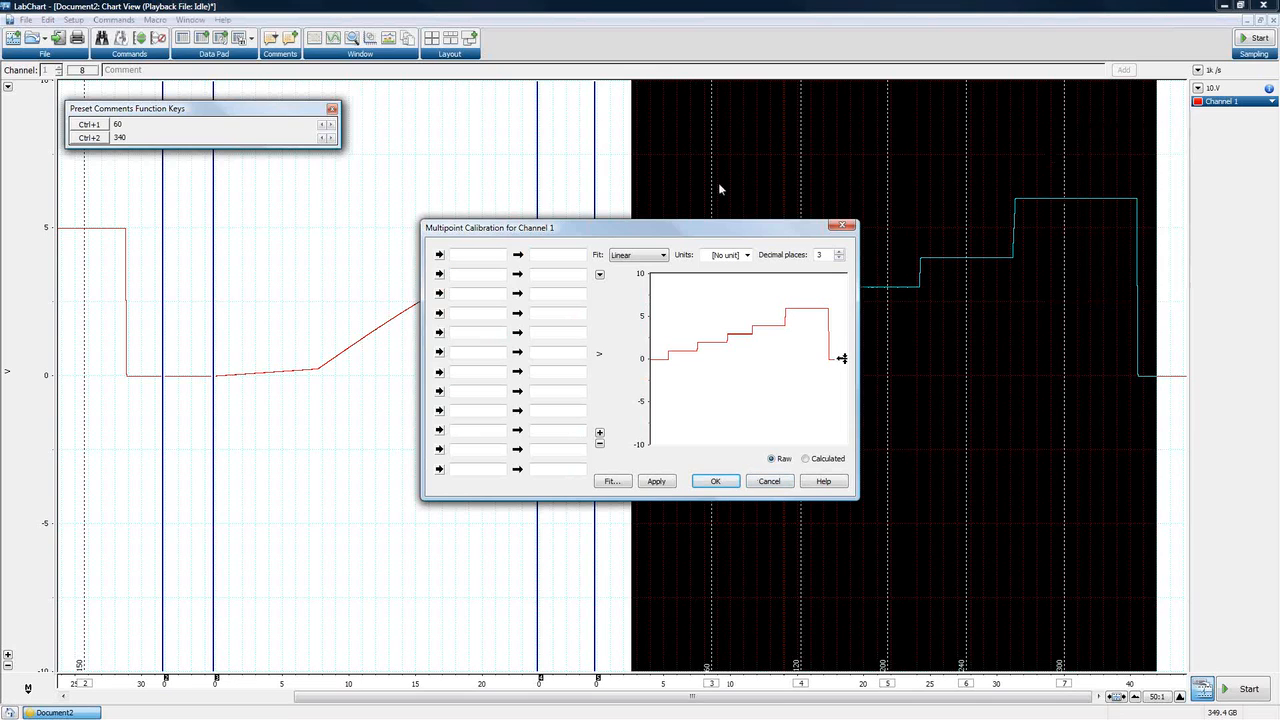
Try to show the calculated signal without any calibration points, and view the available fit types and units.
left_click_drag(717, 229, 690, 118)
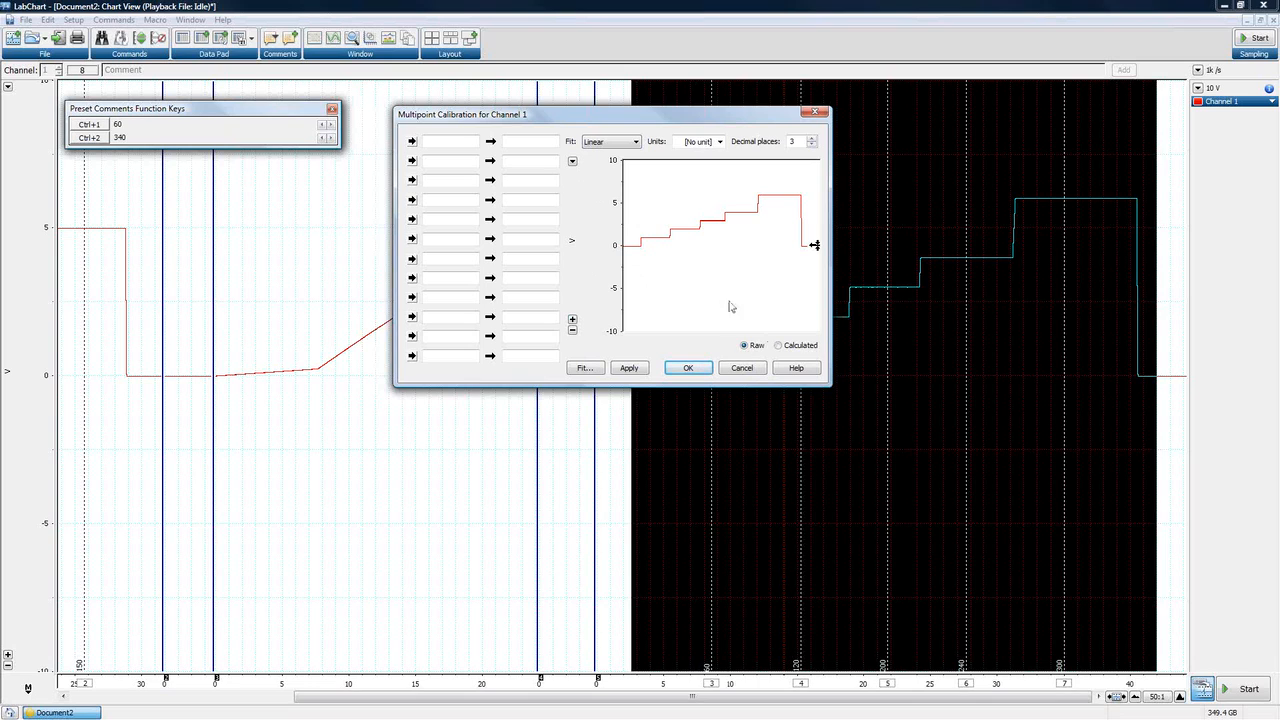
left_click(778, 346)
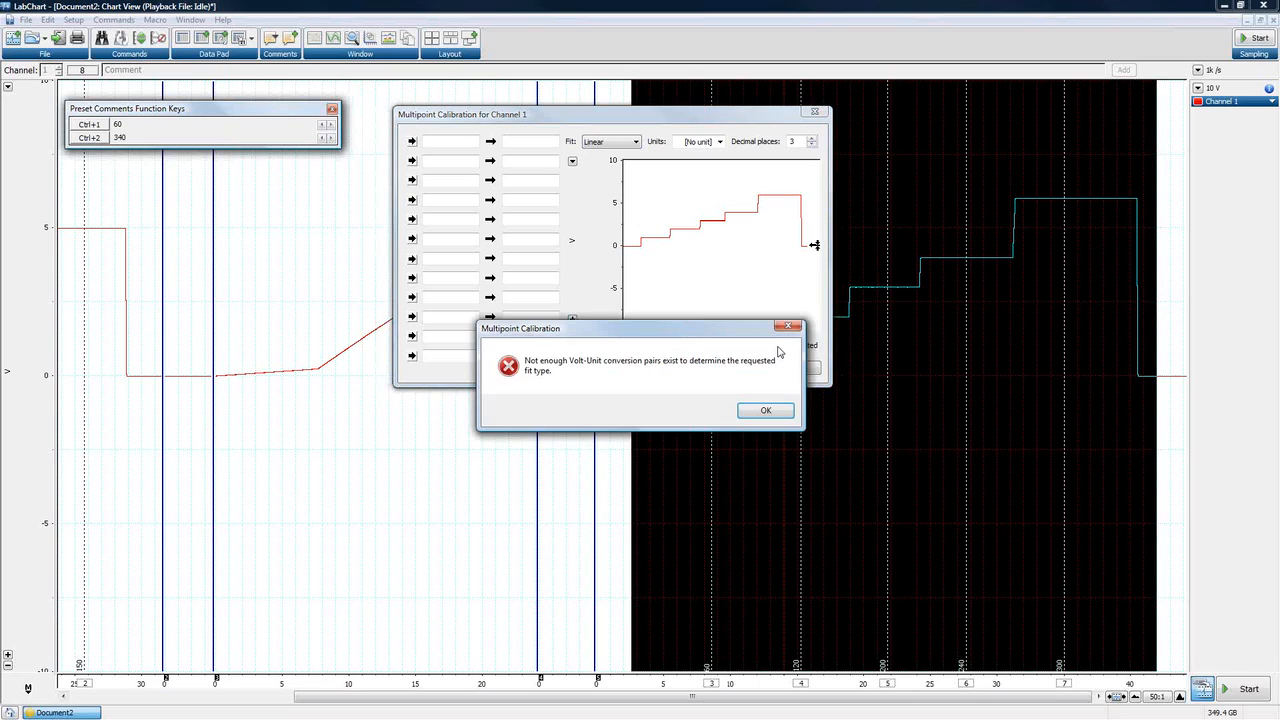
left_click(777, 412)
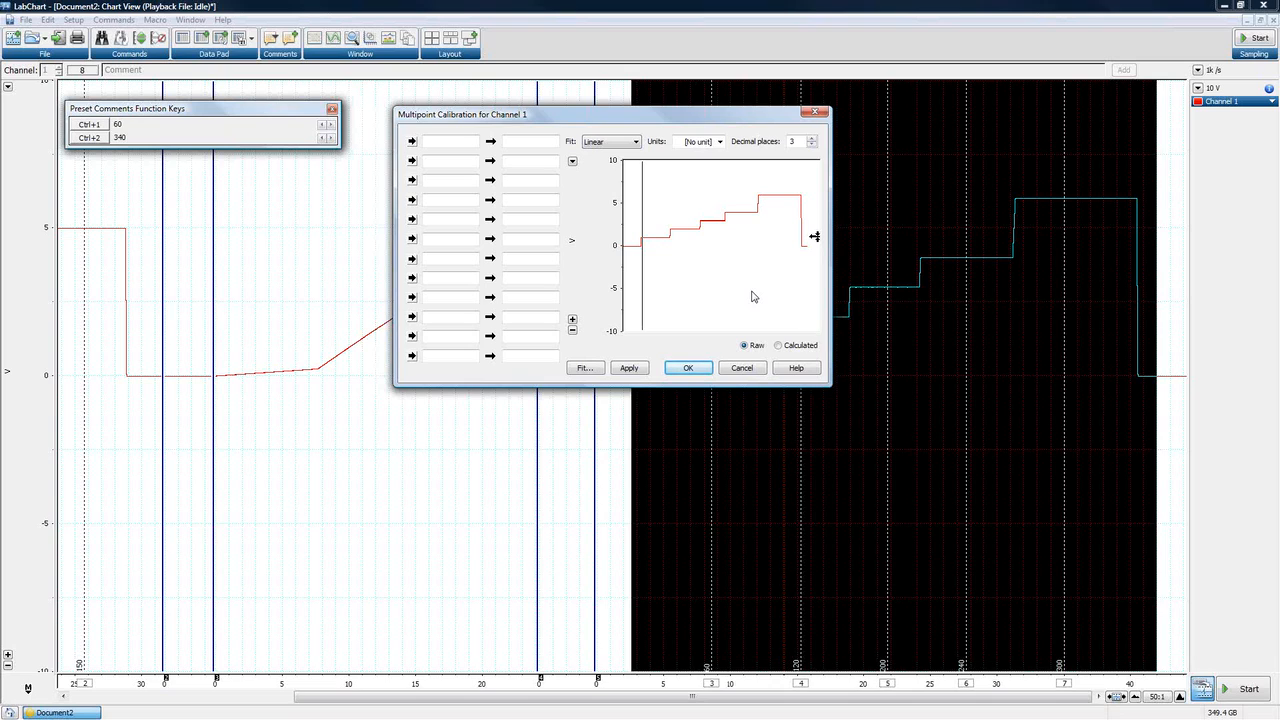
left_click(635, 142)
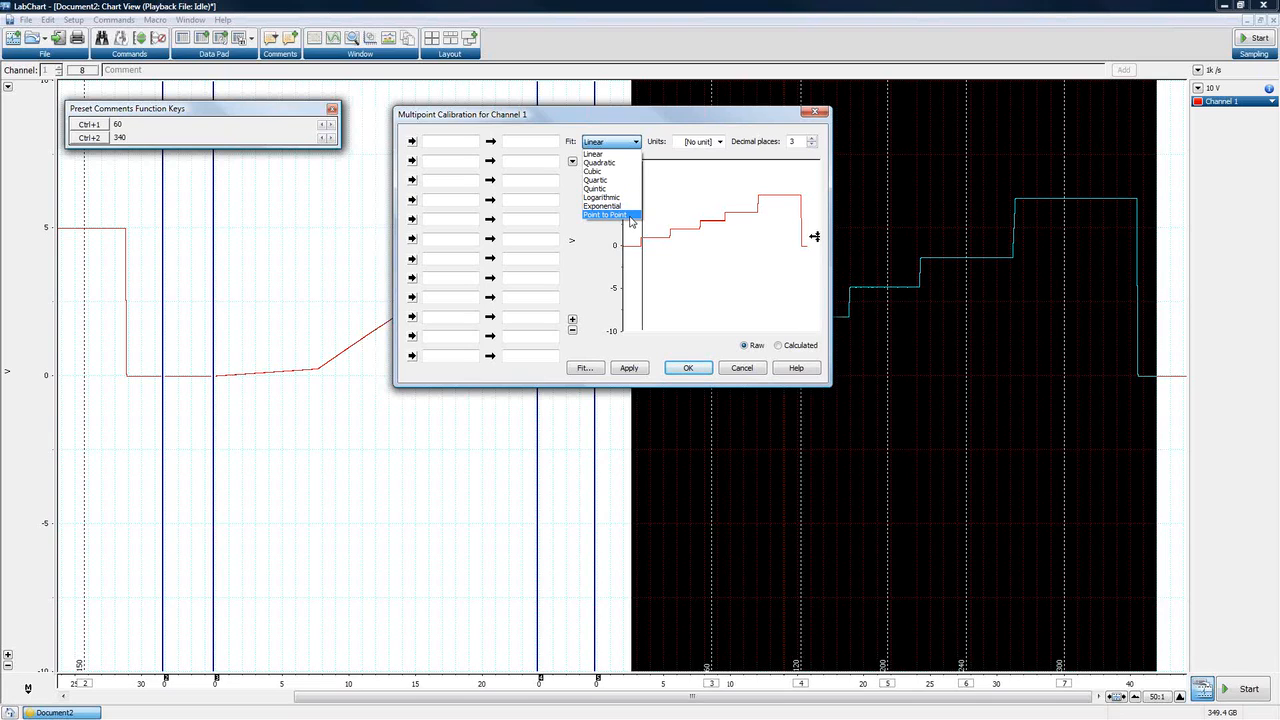
left_click(659, 121)
left_click(720, 142)
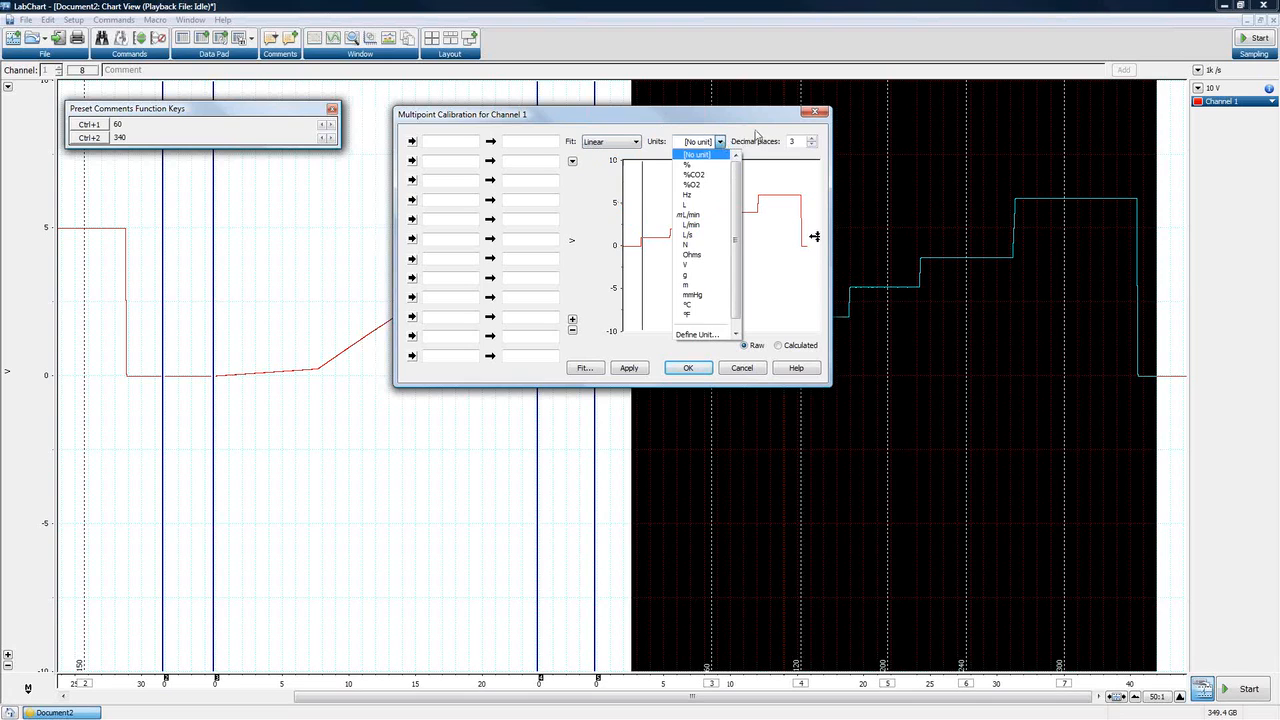
left_click(756, 139)
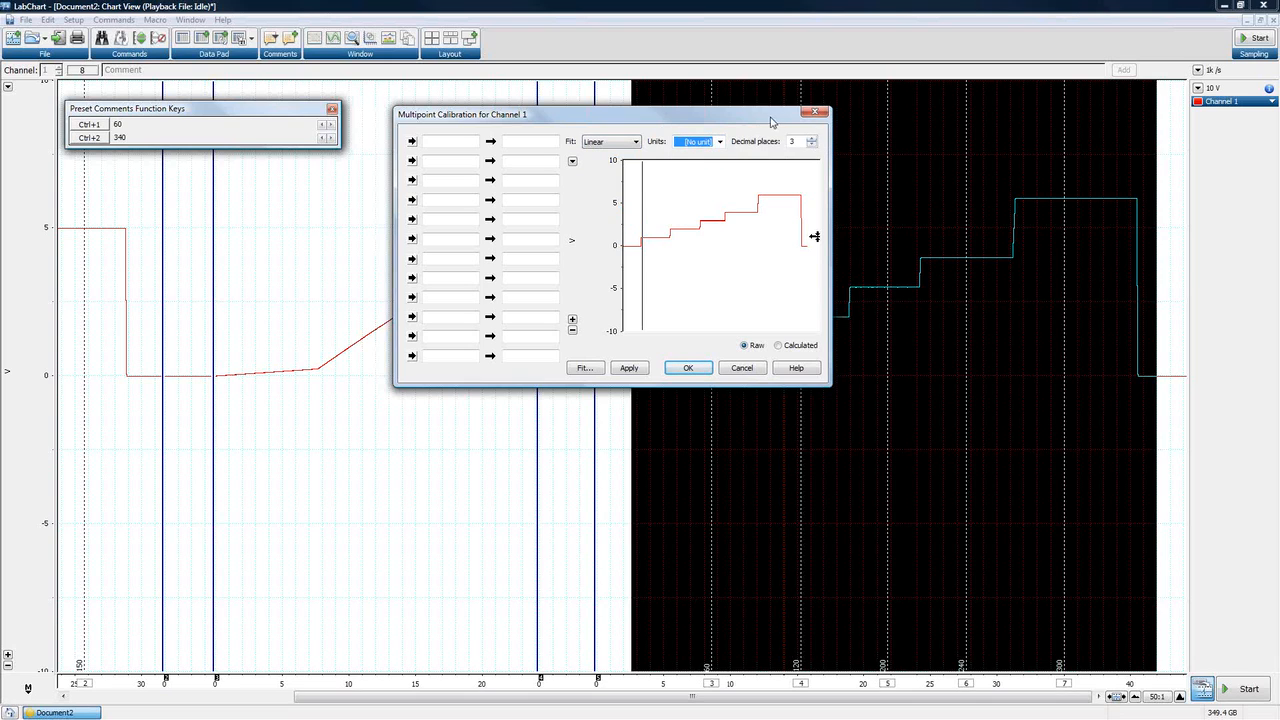
Capture the baseline and the first two plateaus as calibration points, assigning them 0, 60 and 120.
left_click_drag(772, 120, 541, 216)
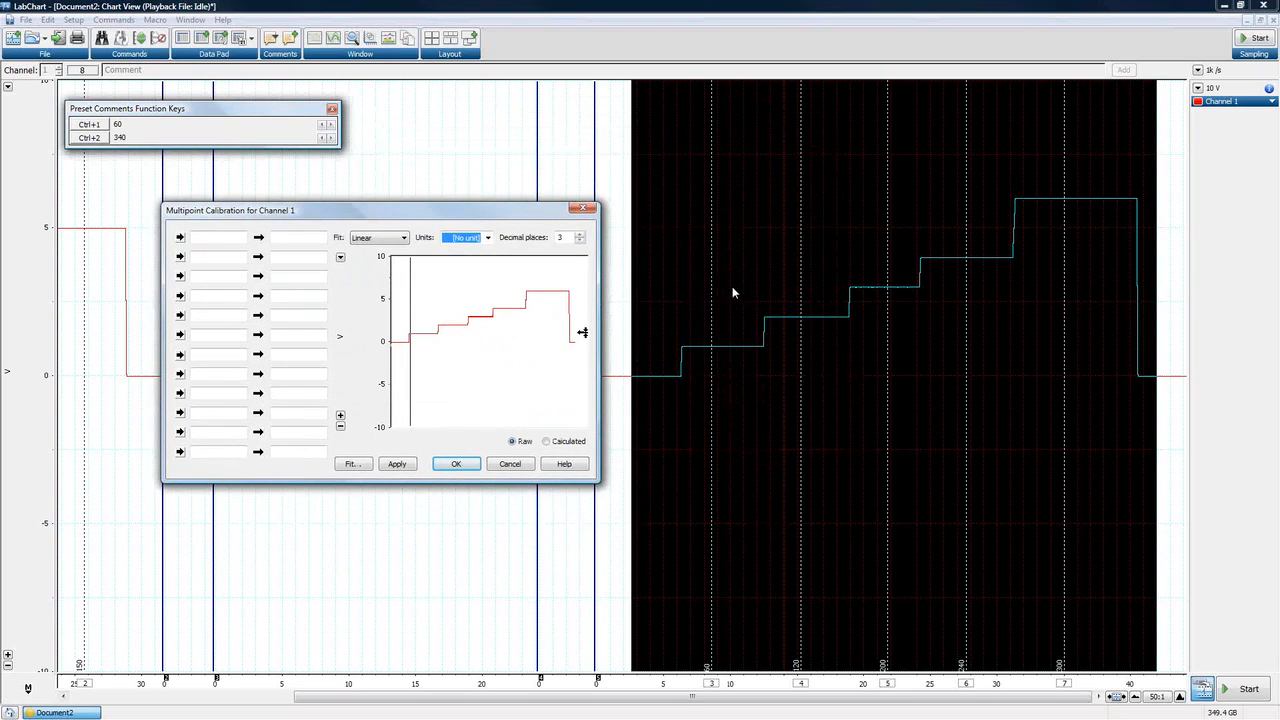
left_click_drag(395, 338, 403, 357)
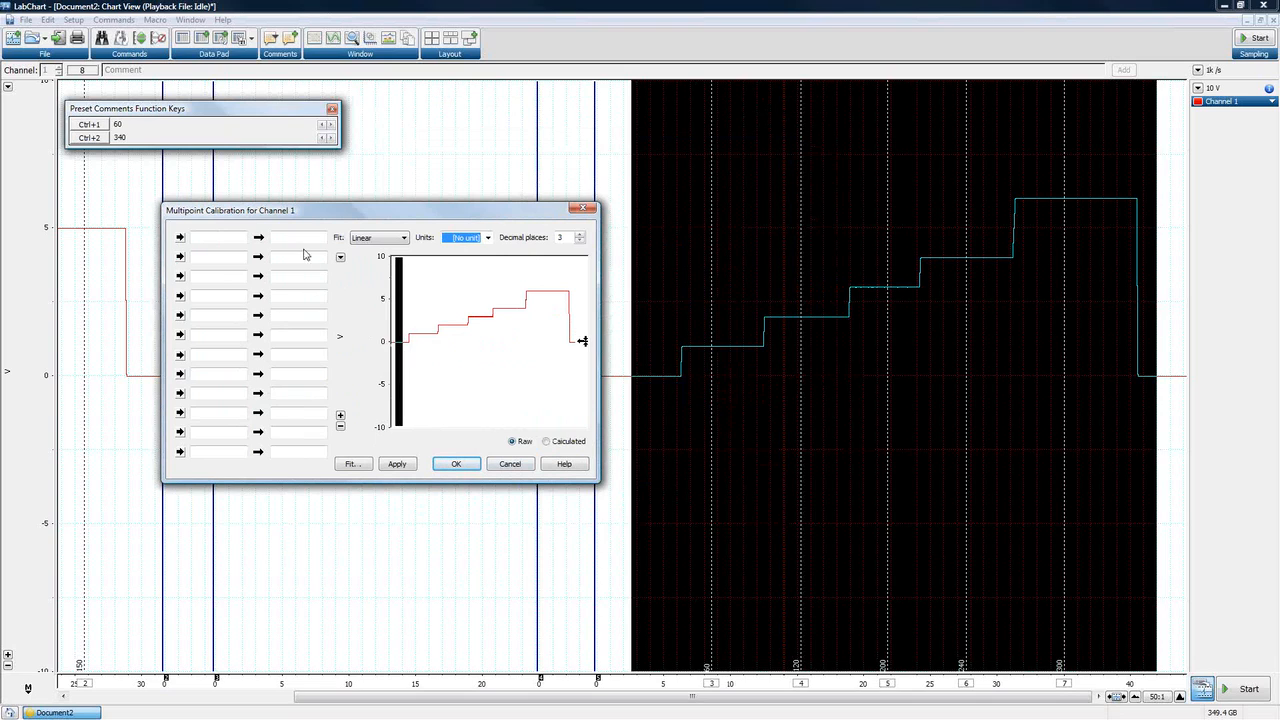
left_click(181, 238)
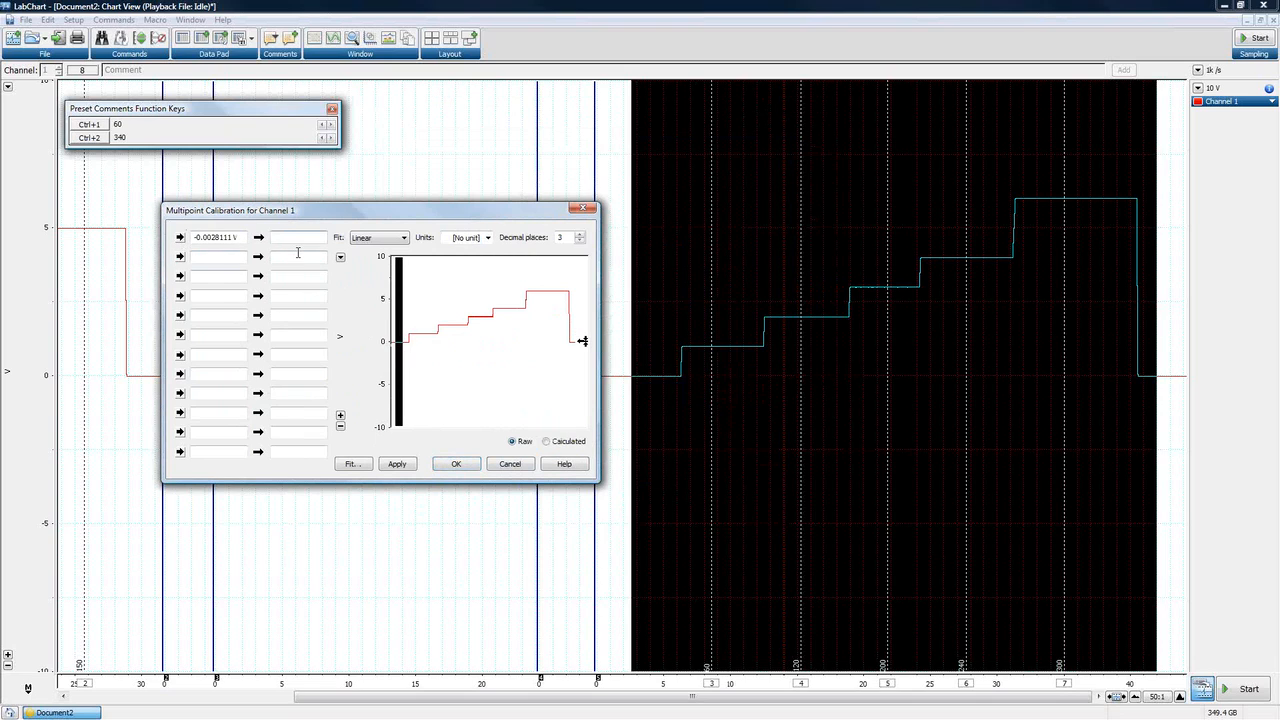
type("0")
left_click(420, 324)
left_click_drag(421, 324, 428, 326)
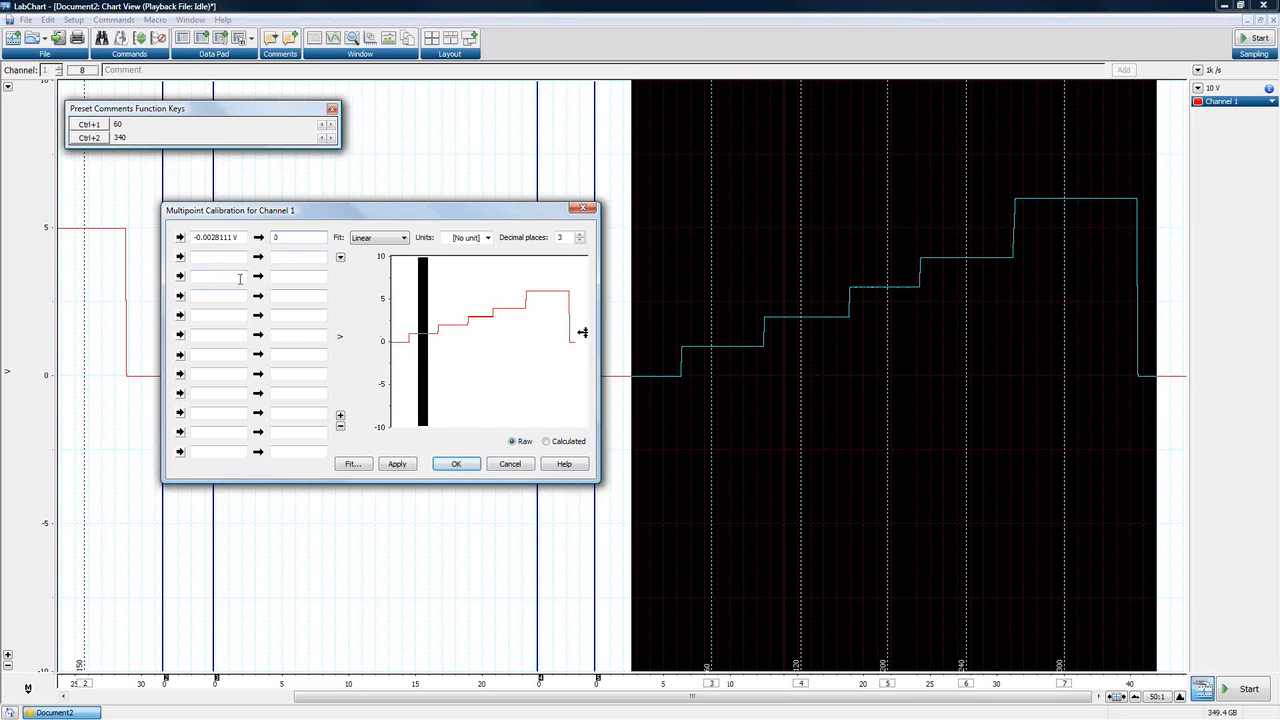
left_click(181, 258)
type("60")
left_click_drag(448, 312, 461, 342)
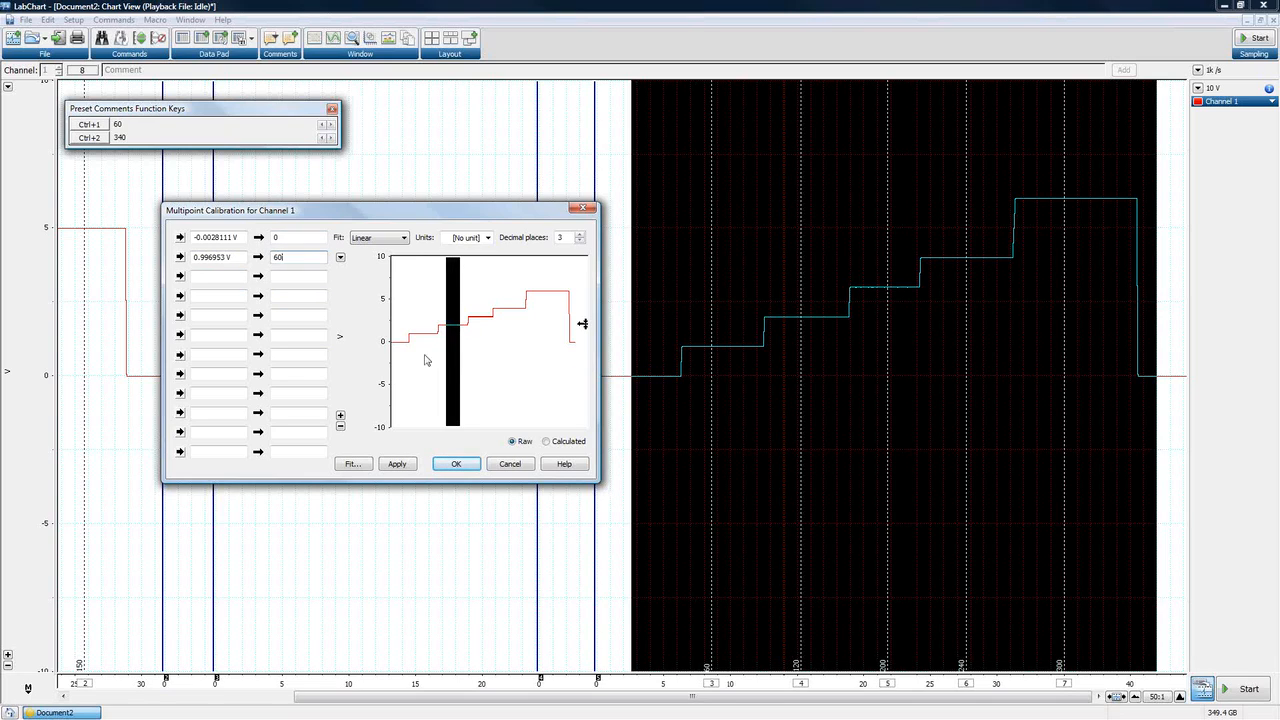
left_click(181, 276)
type("120")
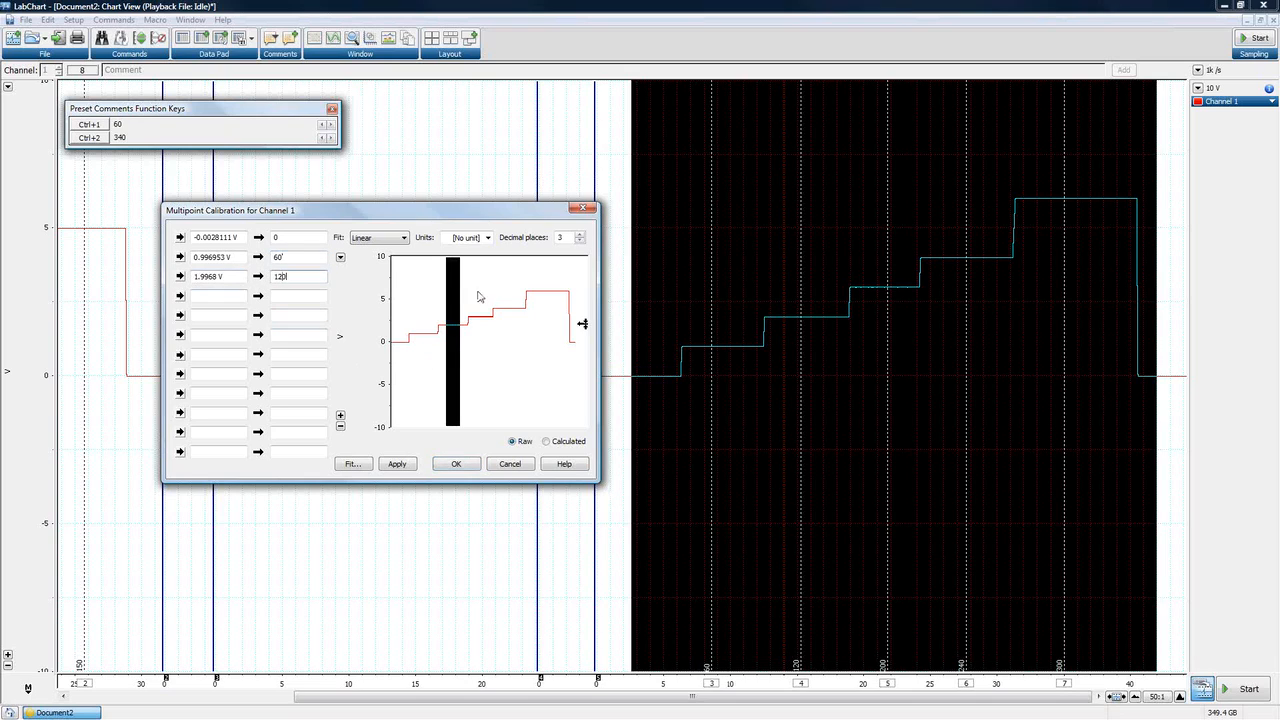
Capture the third, fourth and fifth plateaus as calibration points, assigning them 200, 240 and 300.
left_click_drag(479, 299, 488, 333)
left_click(181, 296)
left_click_drag(500, 302, 558, 308)
left_click(181, 315)
left_click(181, 334)
left_click(320, 295)
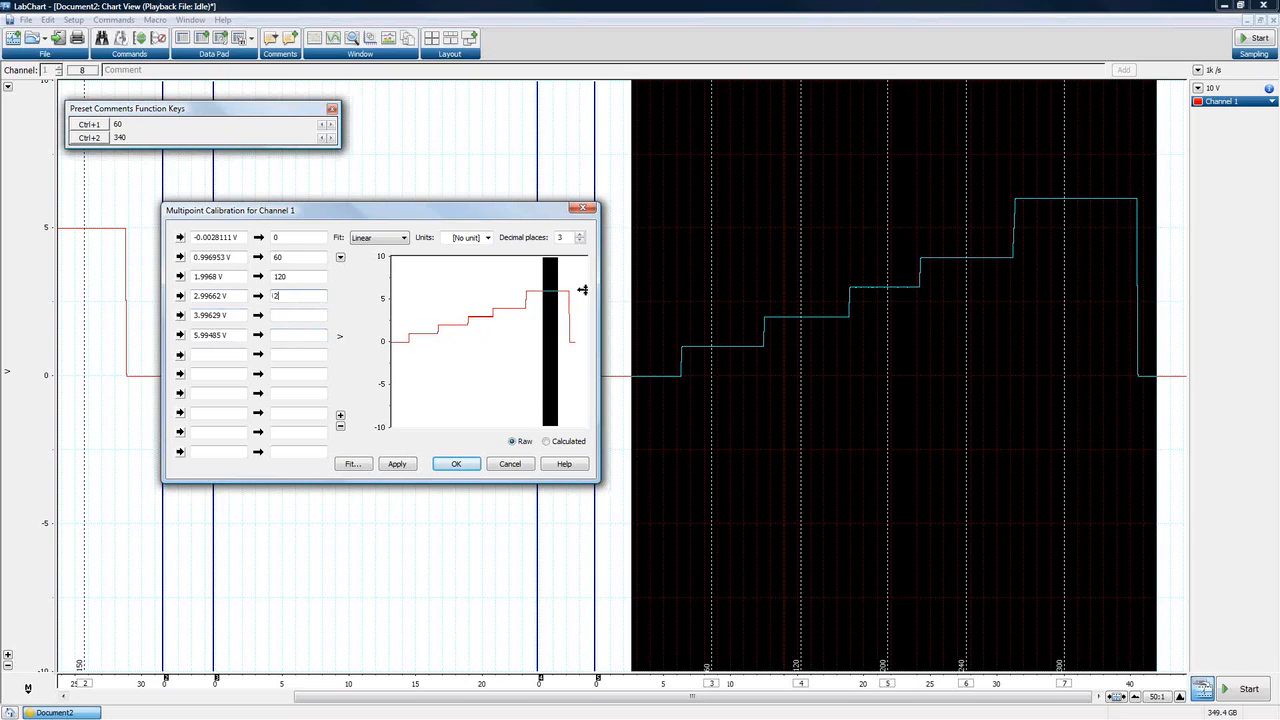
type("200")
left_click(311, 314)
type("240")
left_click(302, 335)
type("300")
Set the multipoint calibration's units to mmHg, and open the calibration curve for the Linear fit.
left_click(488, 238)
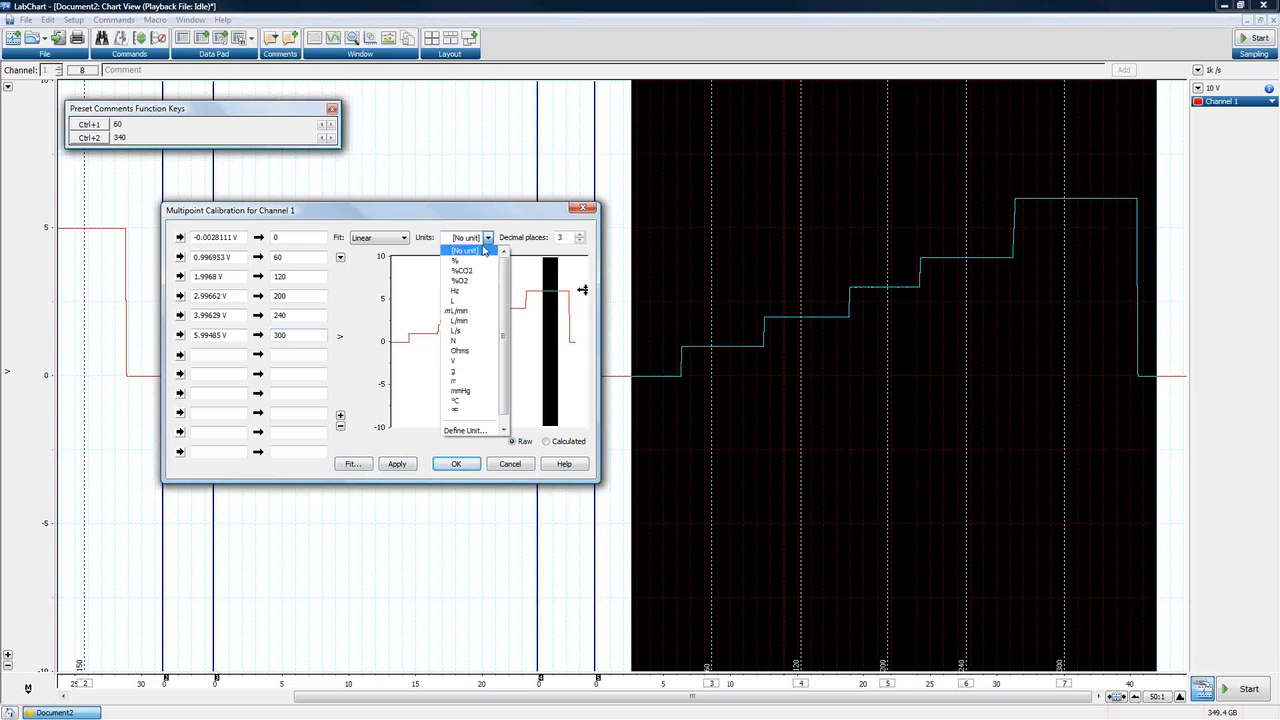
left_click(466, 392)
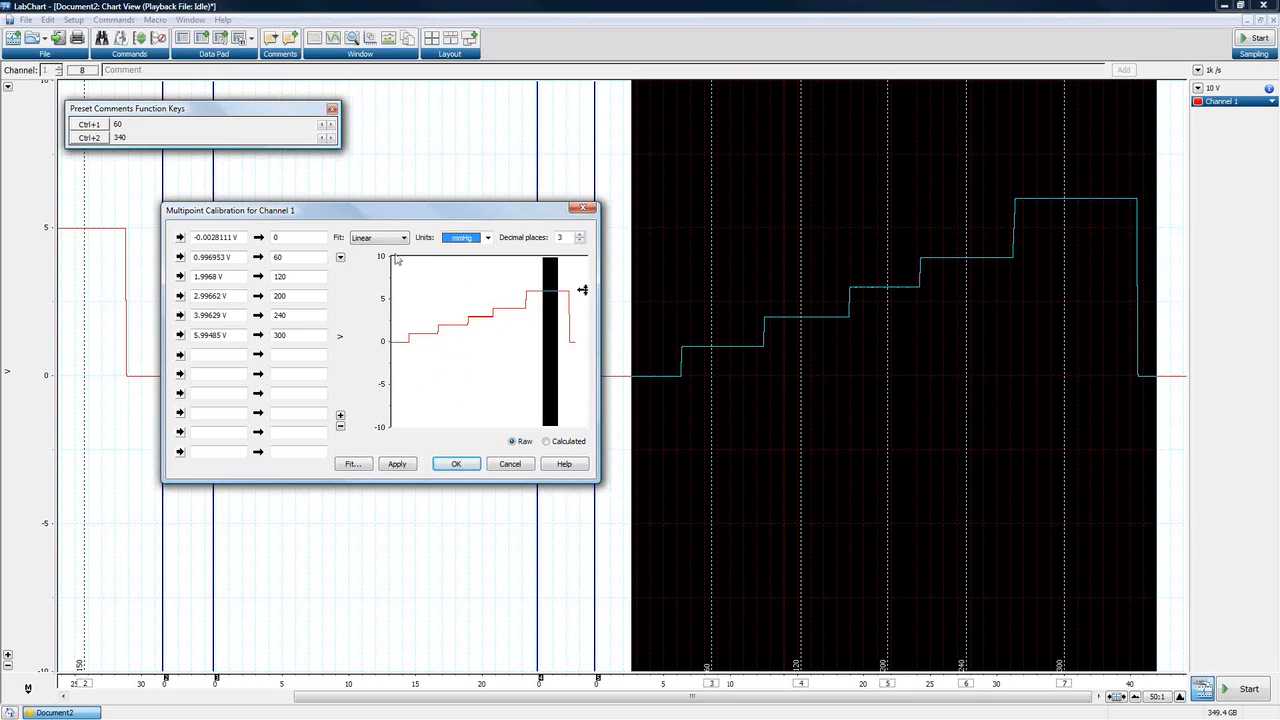
left_click(353, 465)
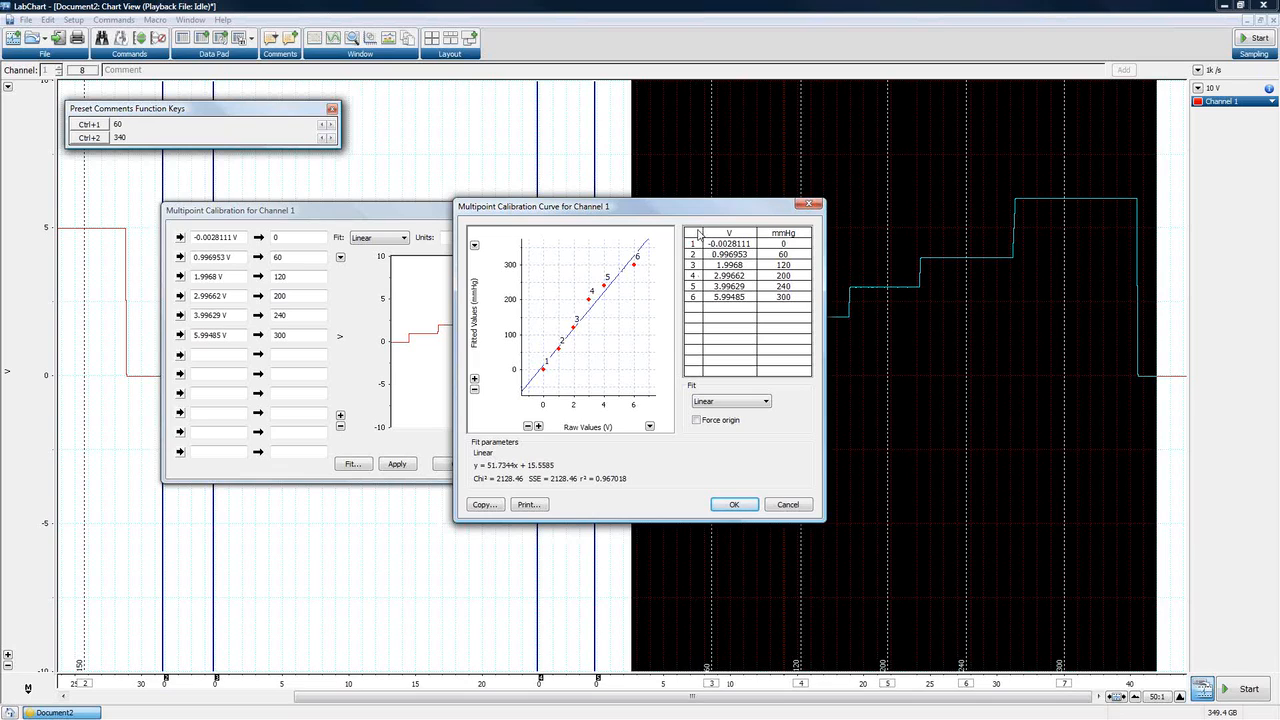
Try the Quadratic, Cubic, Quartic and Quintic fits on the Channel 1 calibration curve.
left_click(733, 405)
left_click(728, 423)
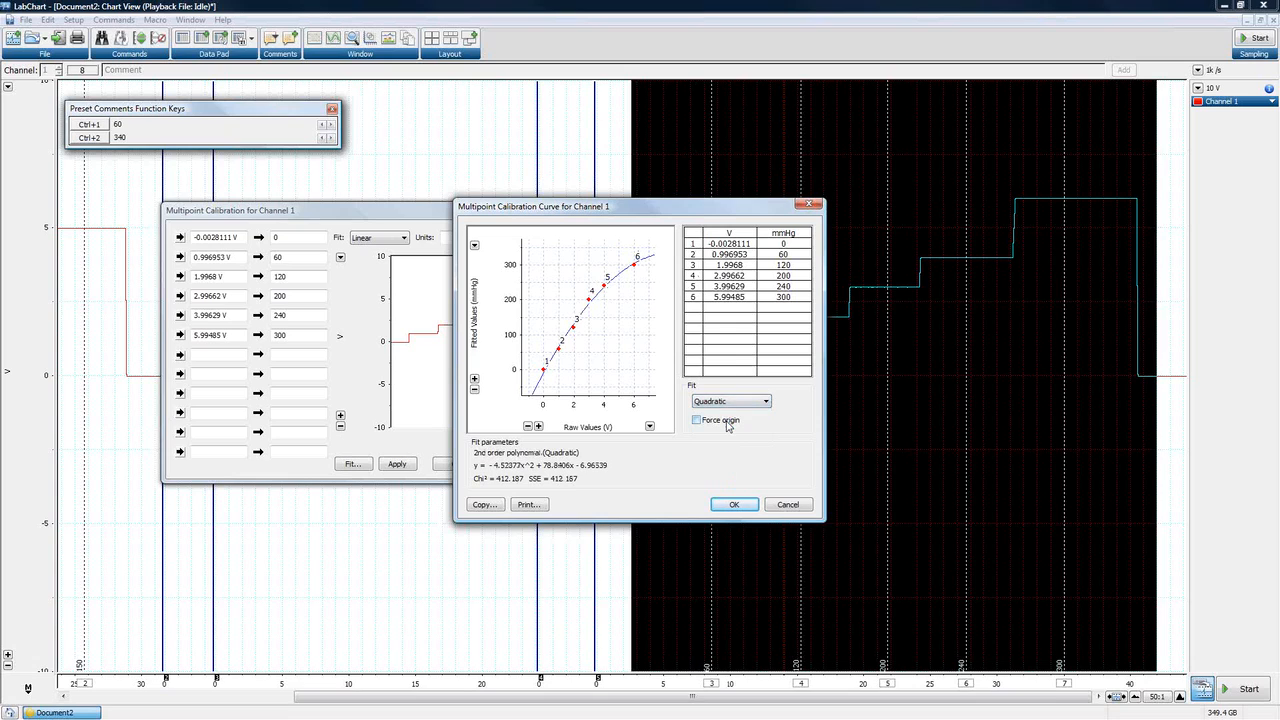
left_click(730, 404)
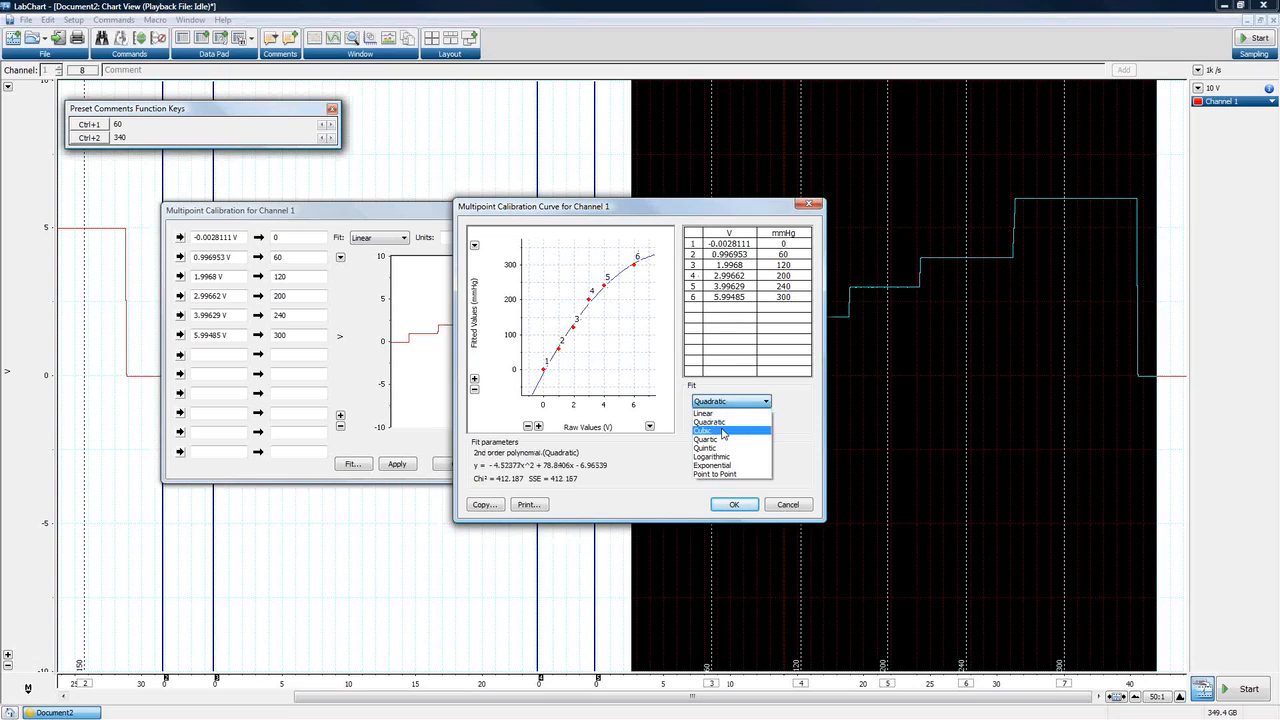
left_click(724, 431)
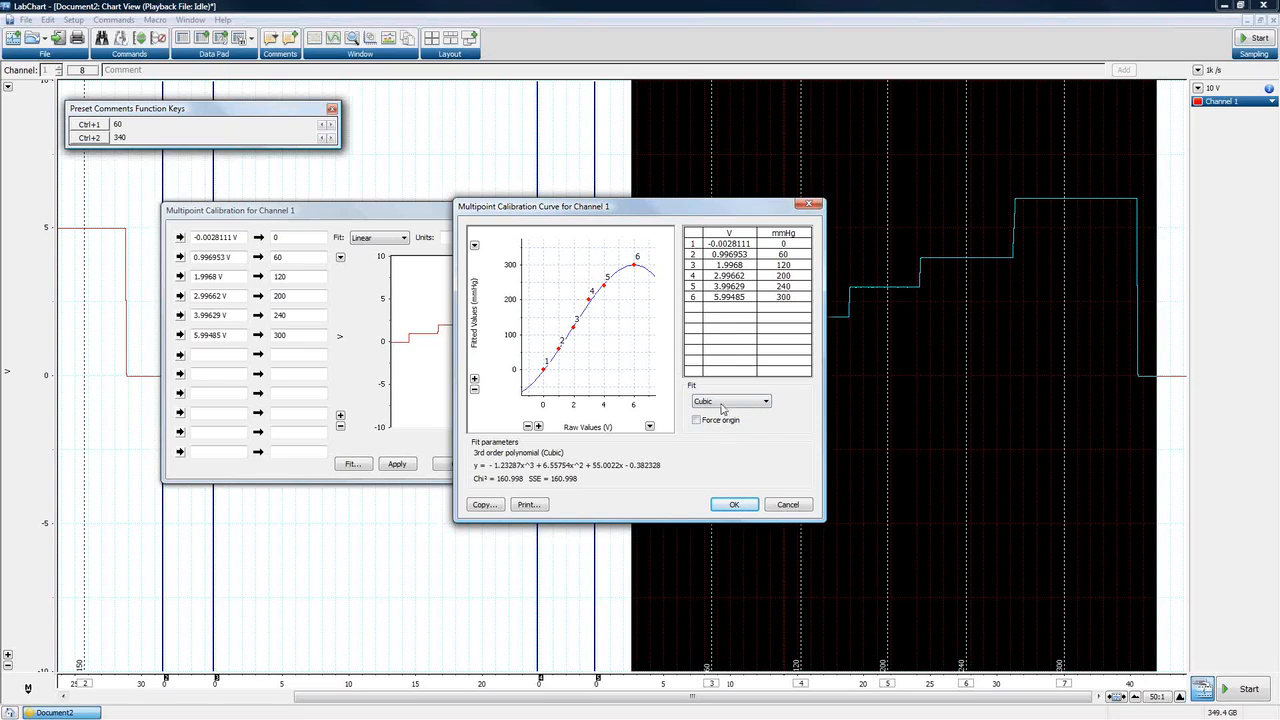
left_click(725, 403)
left_click(718, 441)
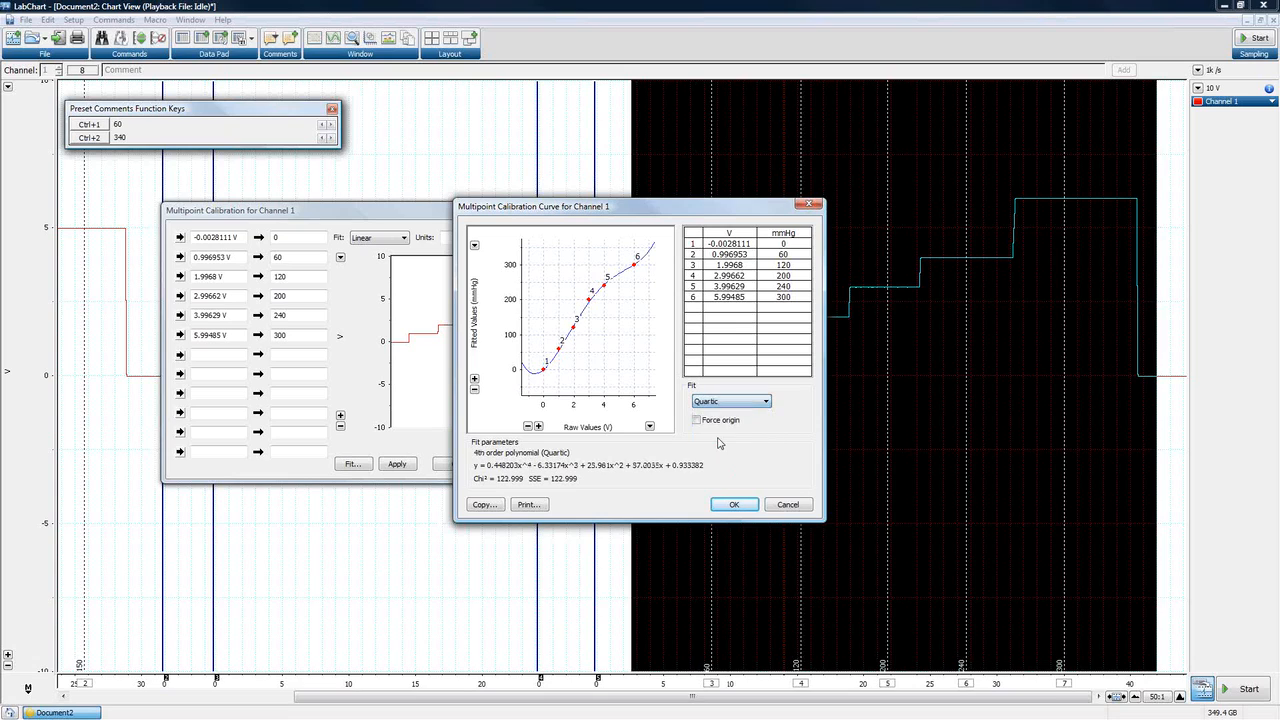
left_click(716, 404)
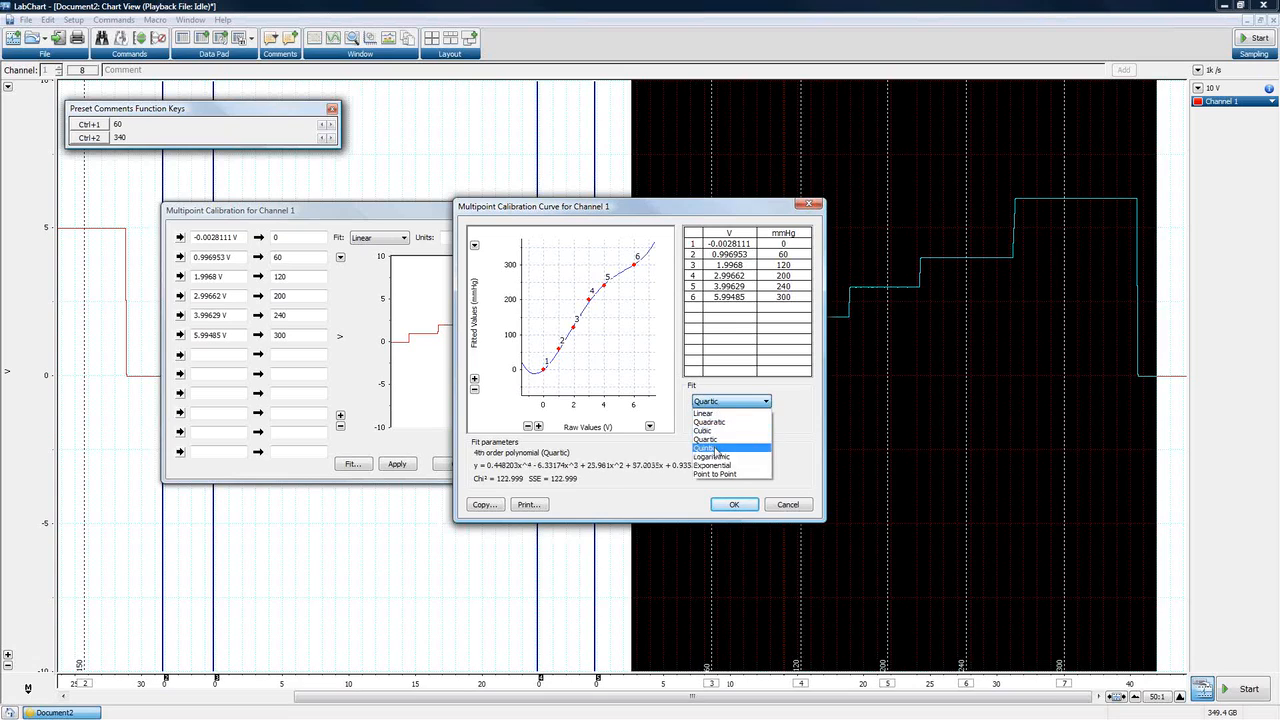
left_click(716, 448)
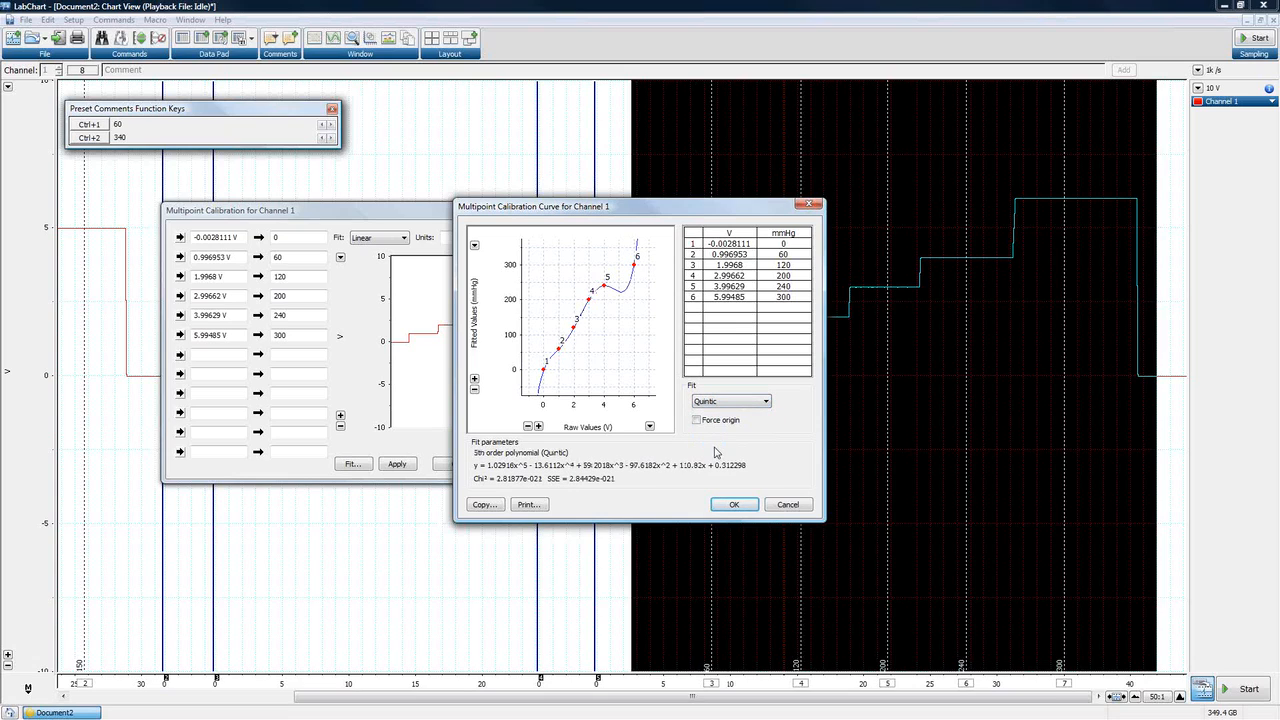
Try the Logarithmic and Exponential fits on the calibration points, dismissing each resulting message.
left_click(724, 406)
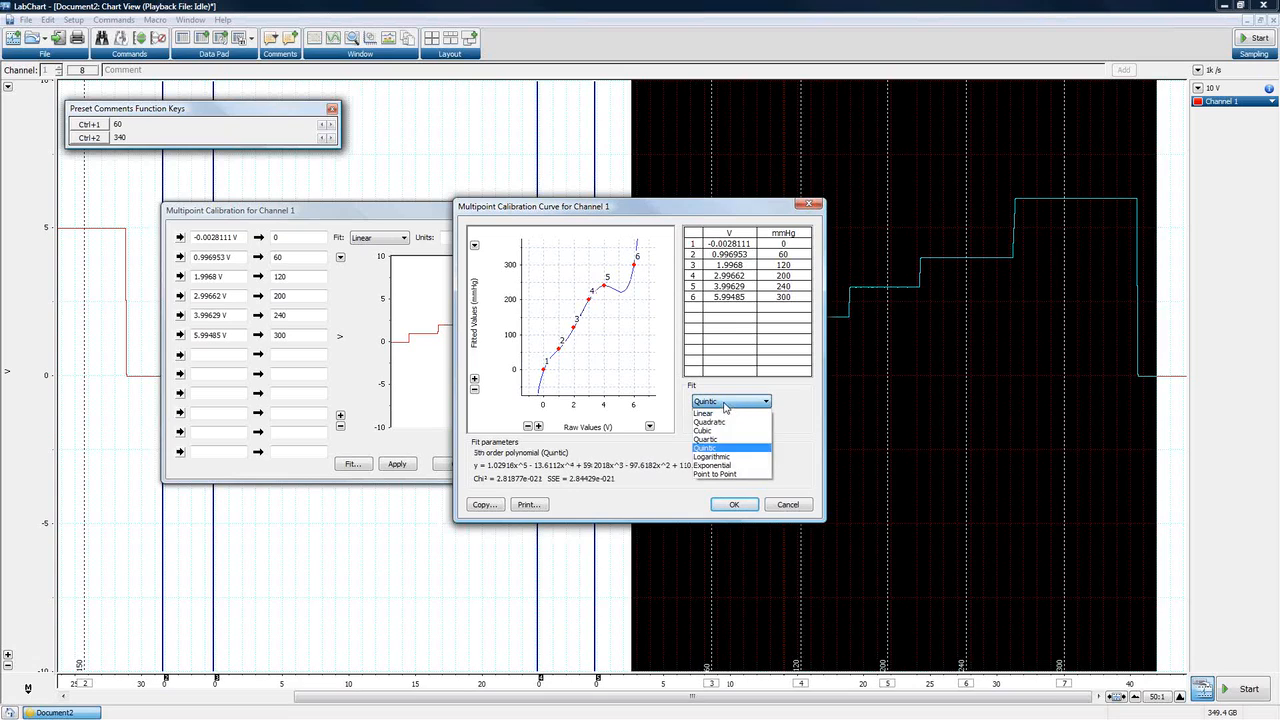
left_click(722, 460)
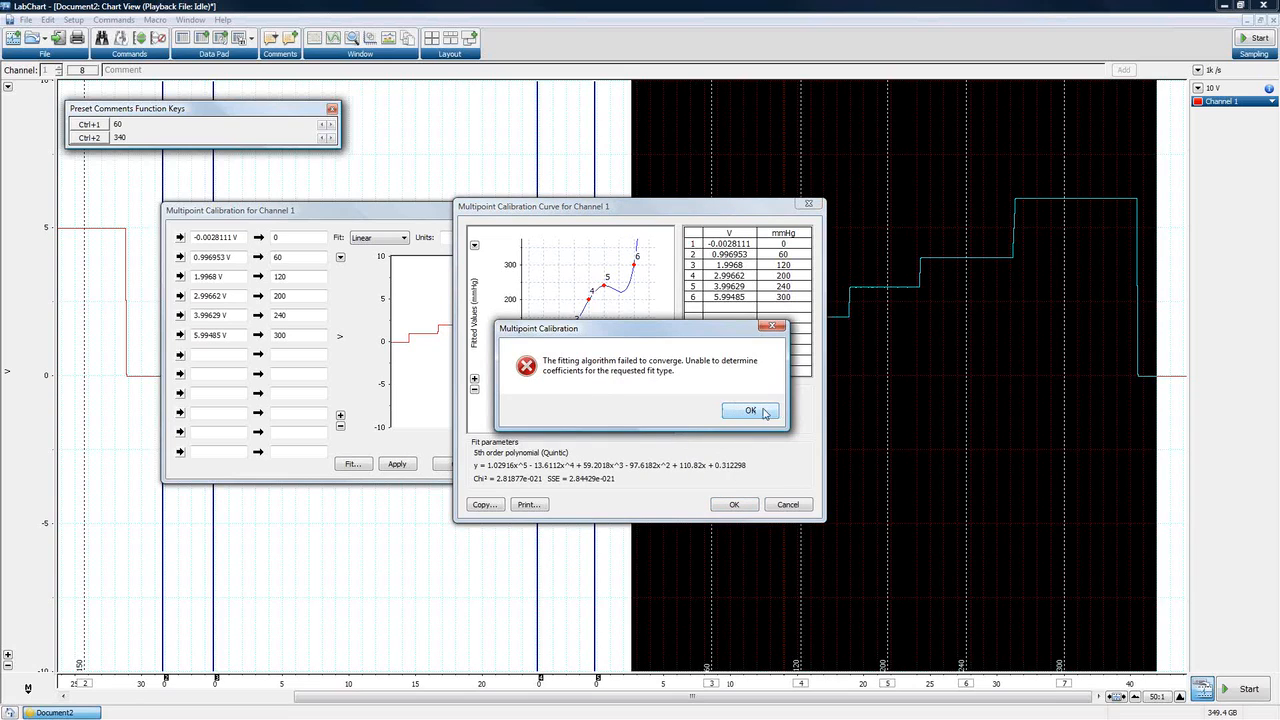
left_click(750, 411)
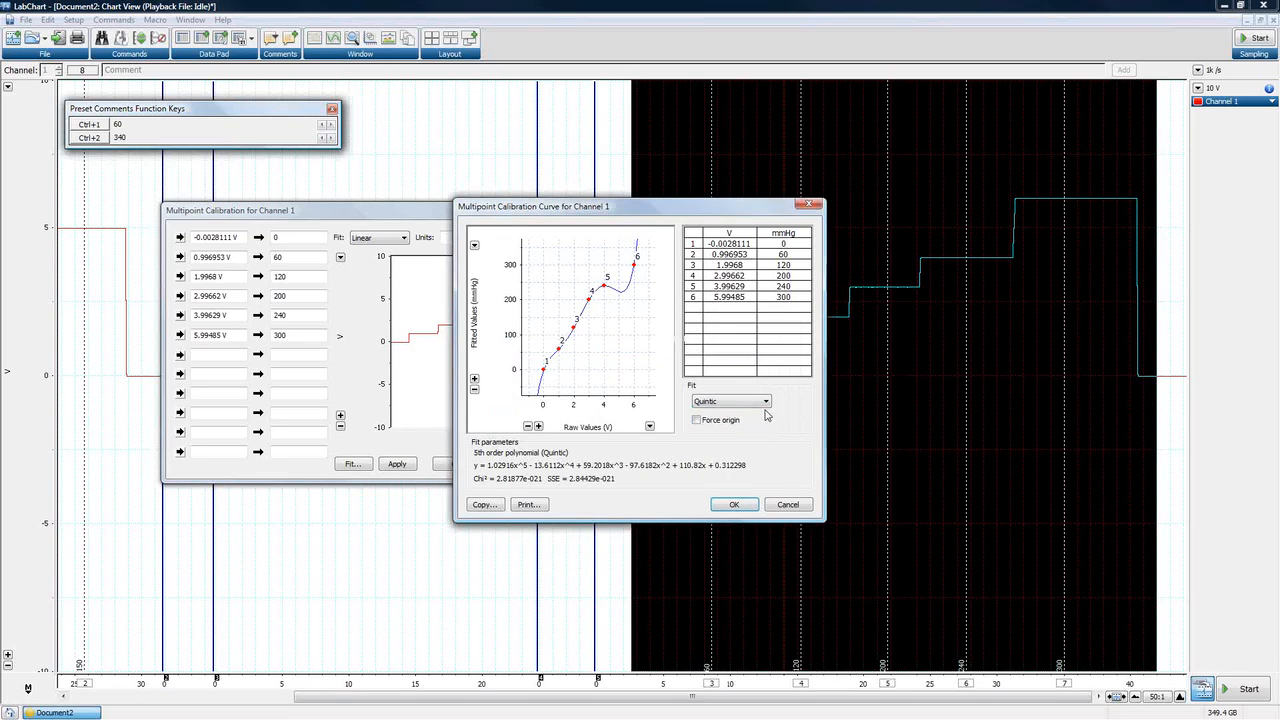
left_click(747, 410)
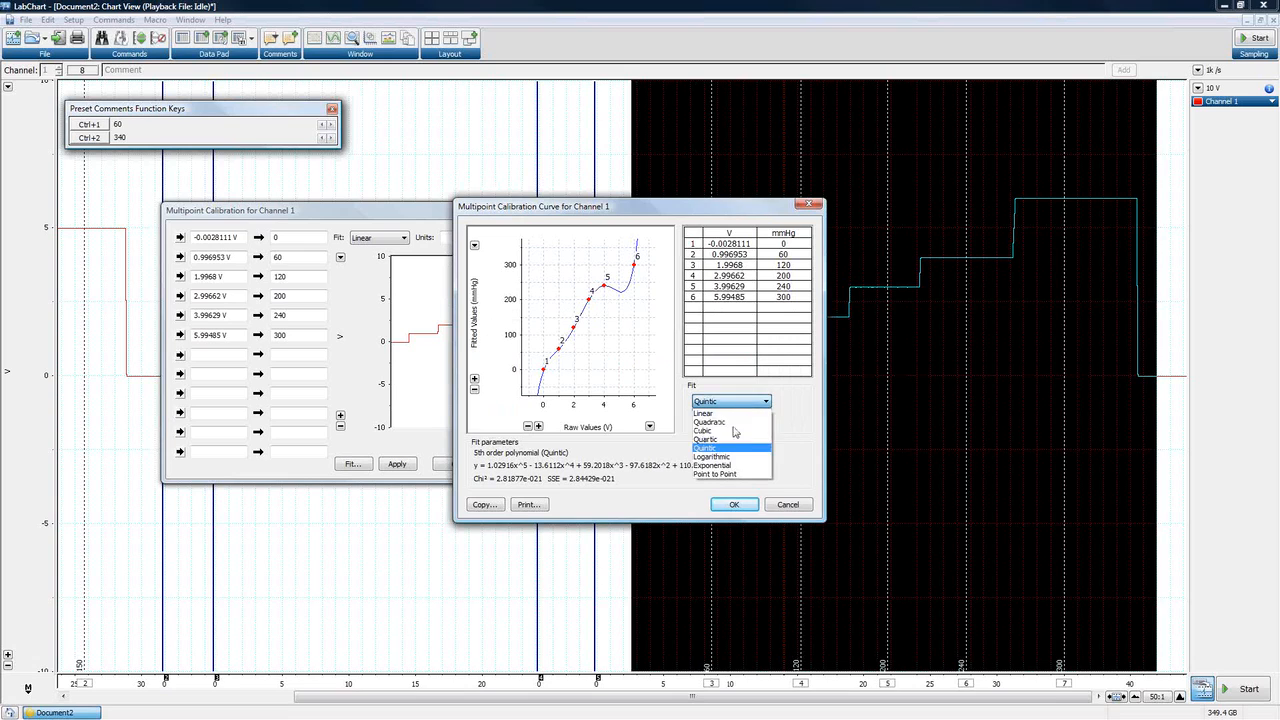
left_click(730, 466)
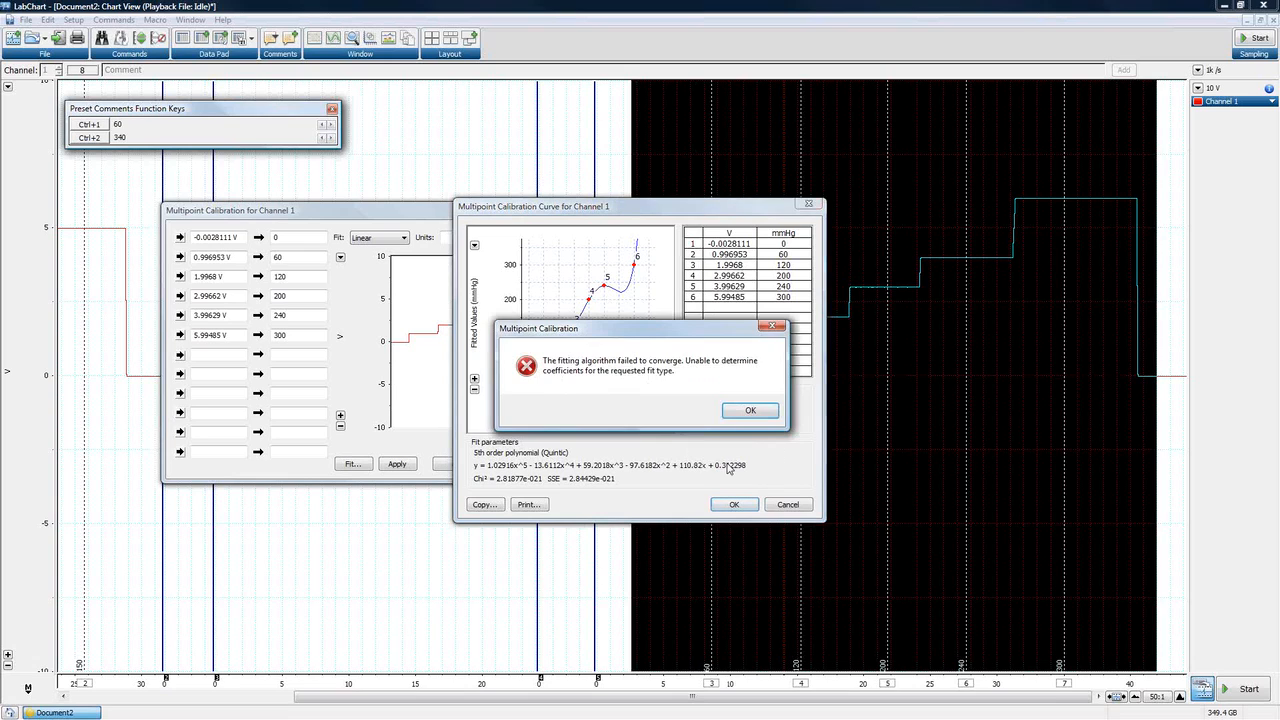
left_click(729, 413)
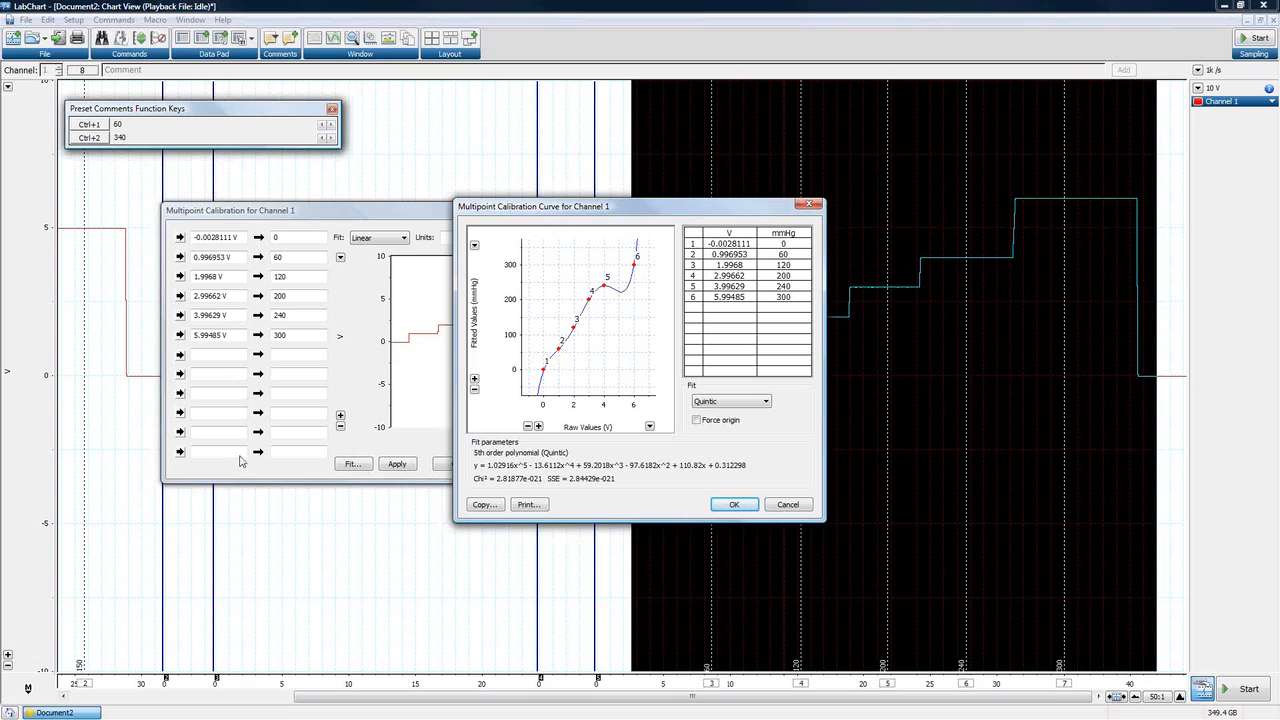
Set the calibration curve to a Quadratic fit forced through the origin, and accept it.
left_click(721, 404)
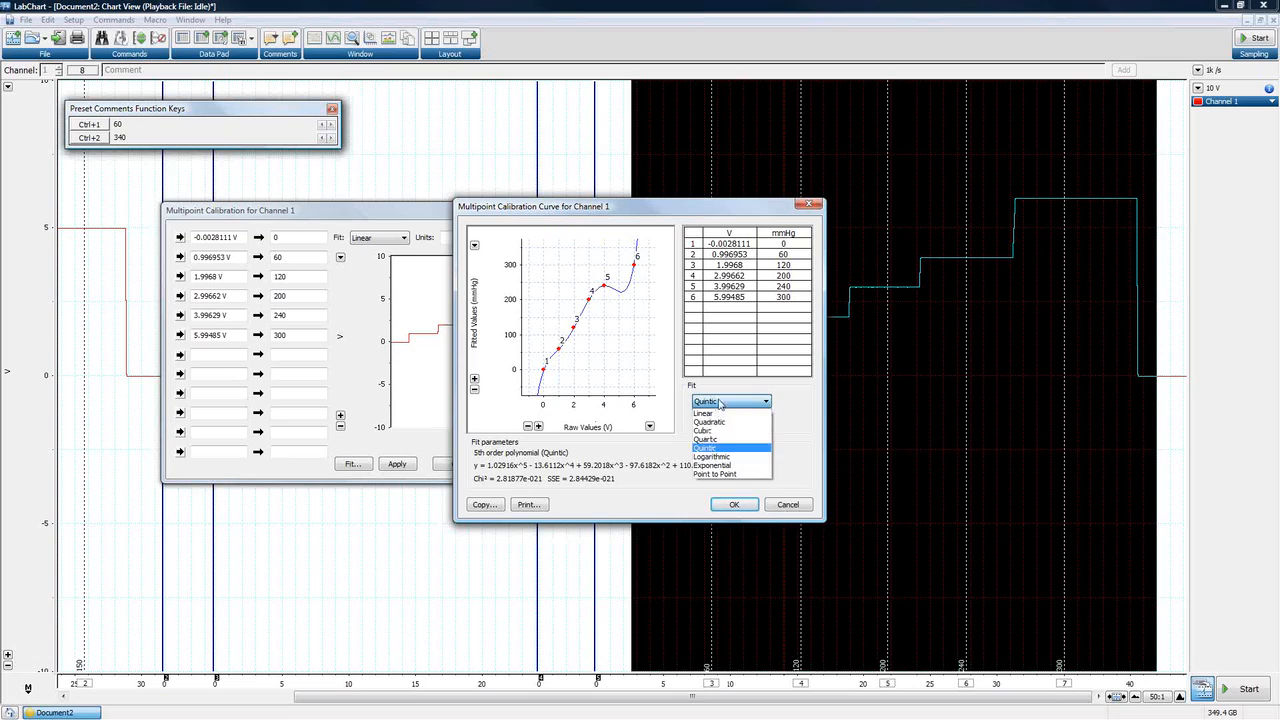
left_click(709, 421)
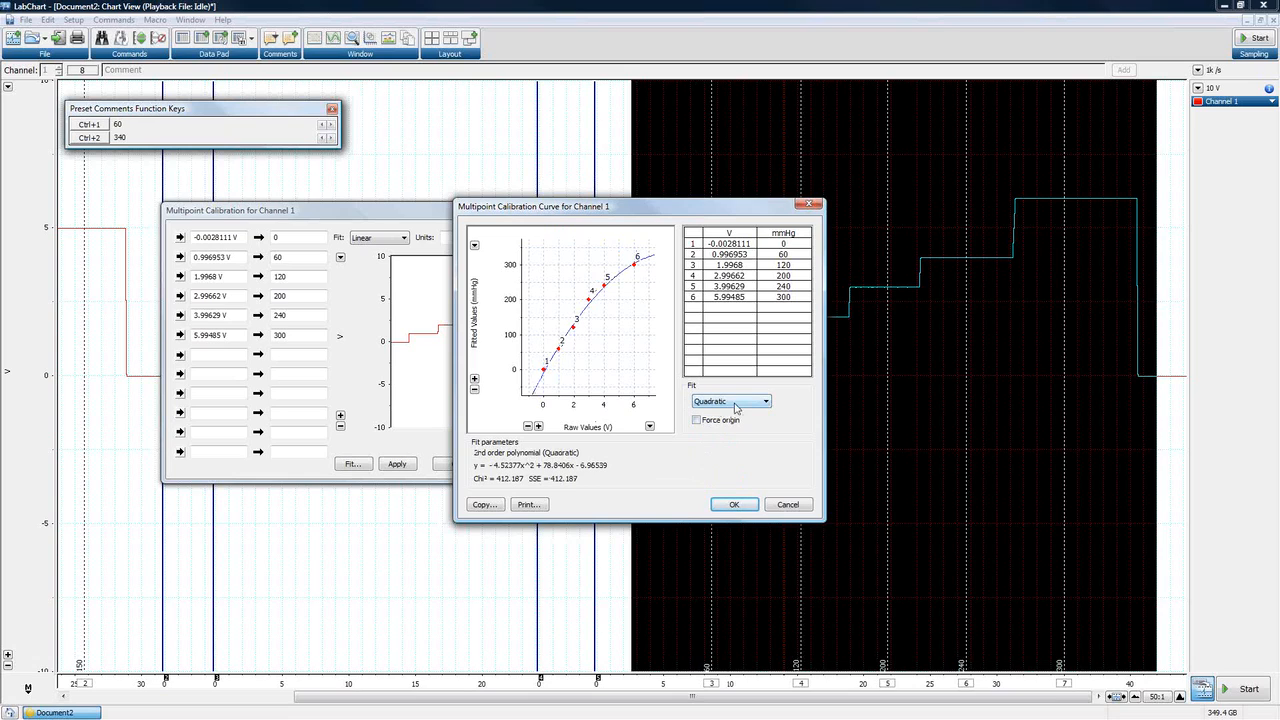
left_click(696, 421)
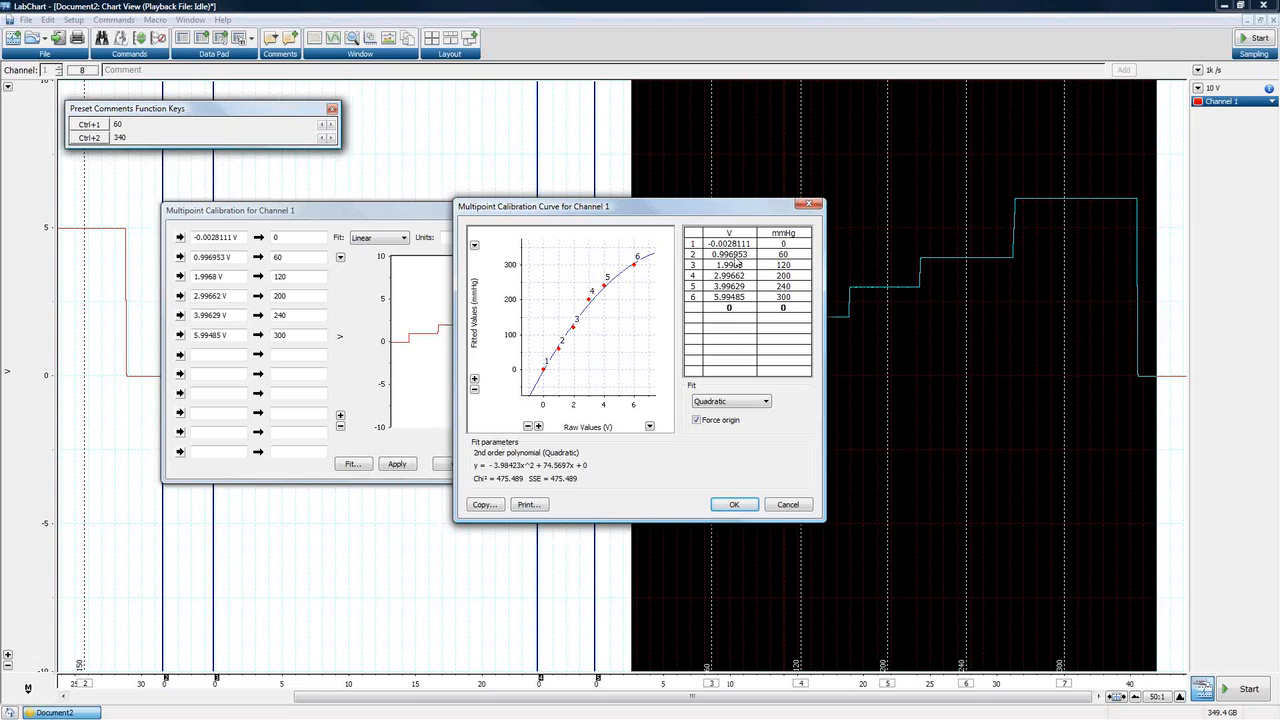
left_click(733, 505)
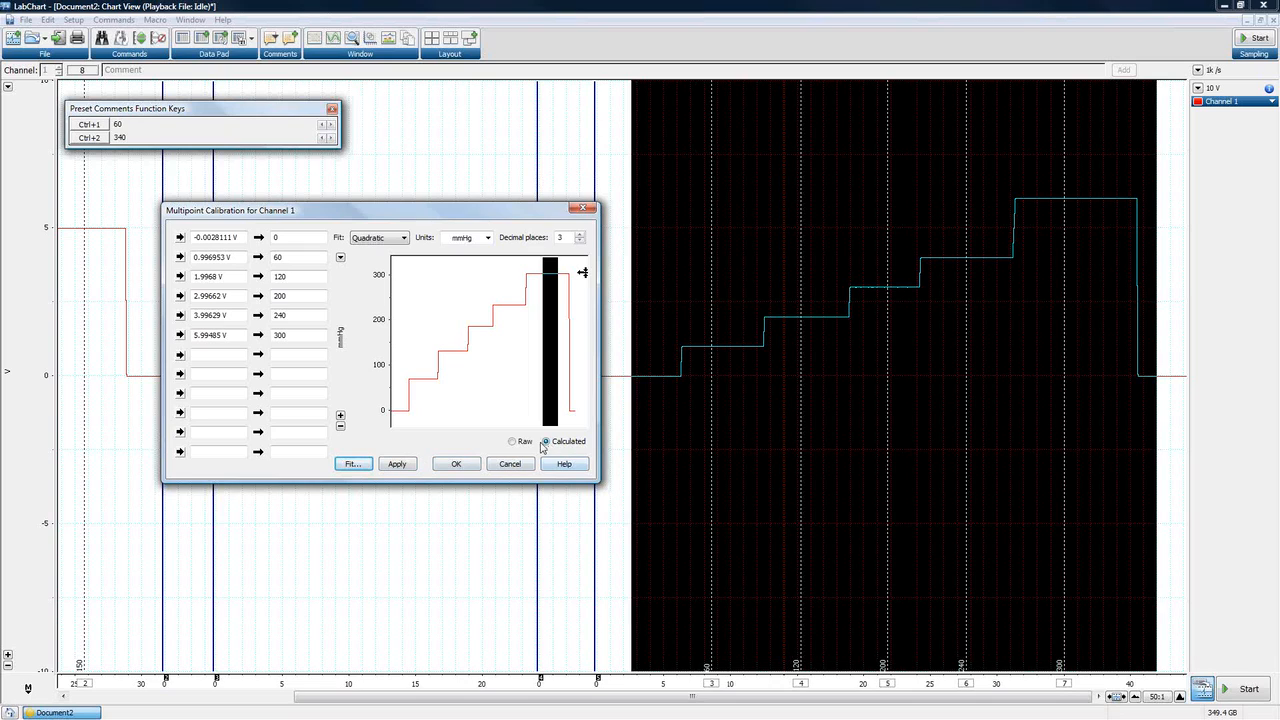
Compare the raw and calculated signals in the preview, and review the fitted calibration curve and its parameters.
left_click(511, 443)
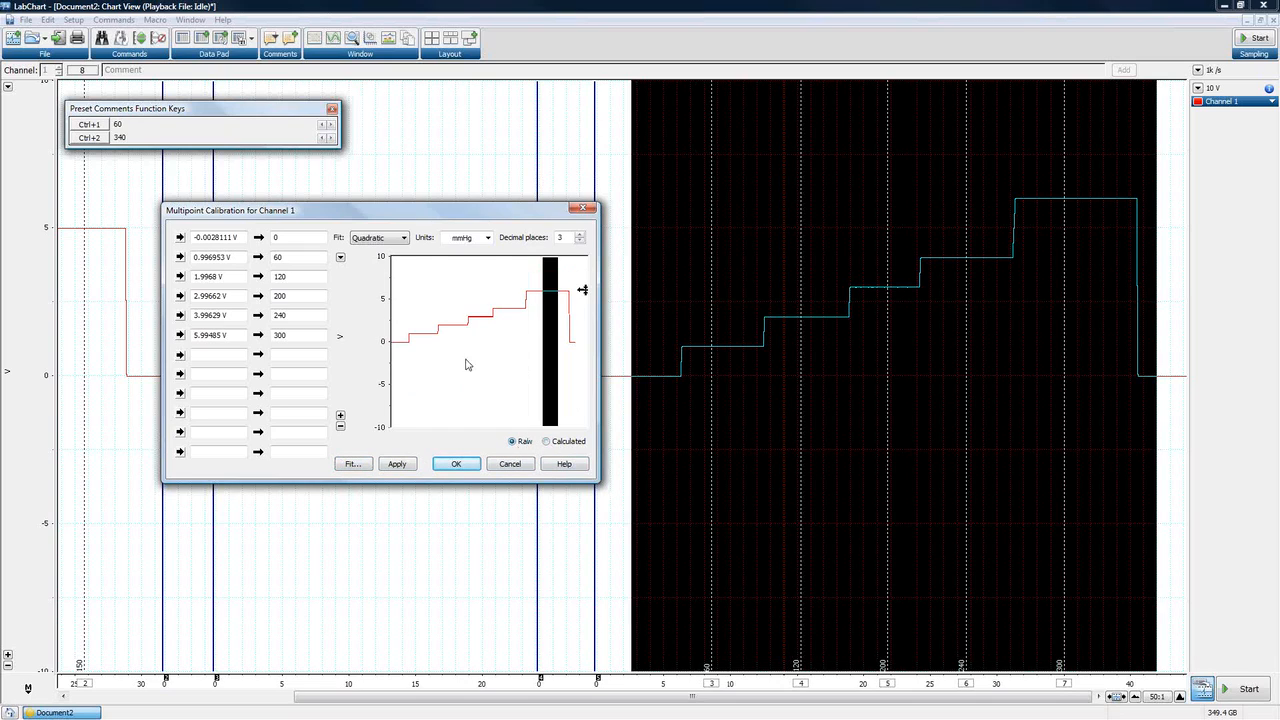
left_click(546, 441)
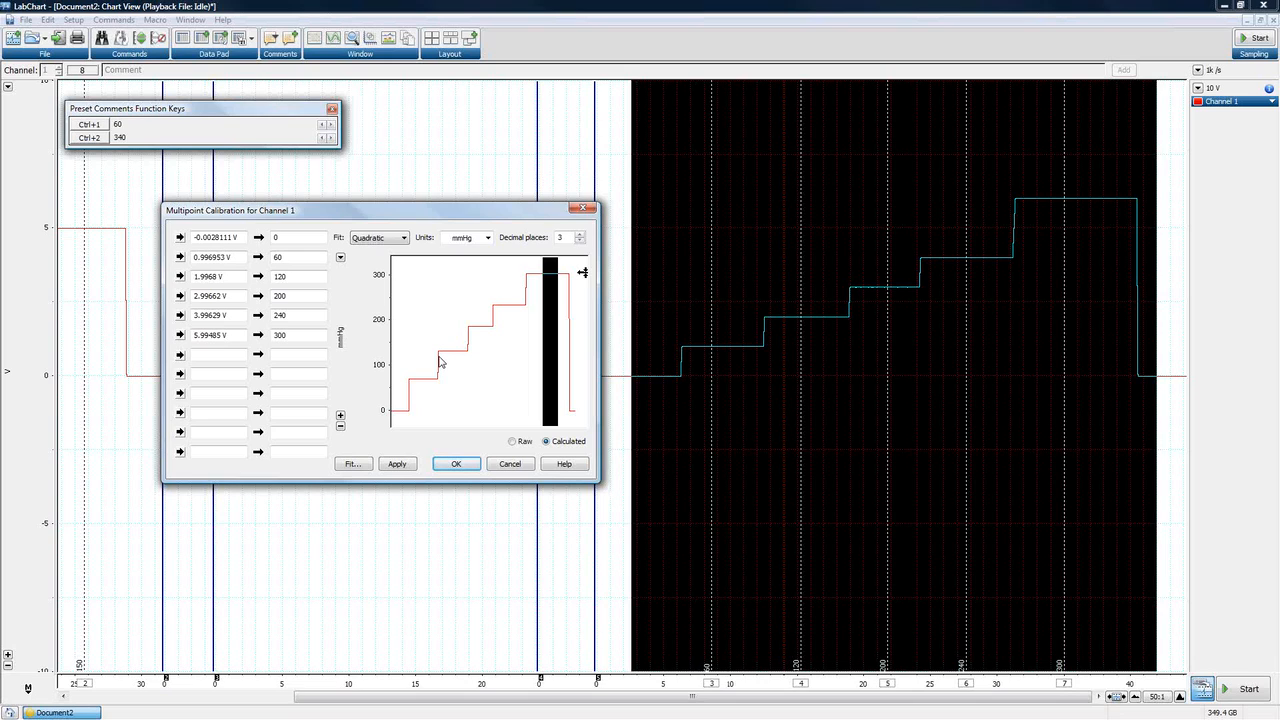
left_click(353, 464)
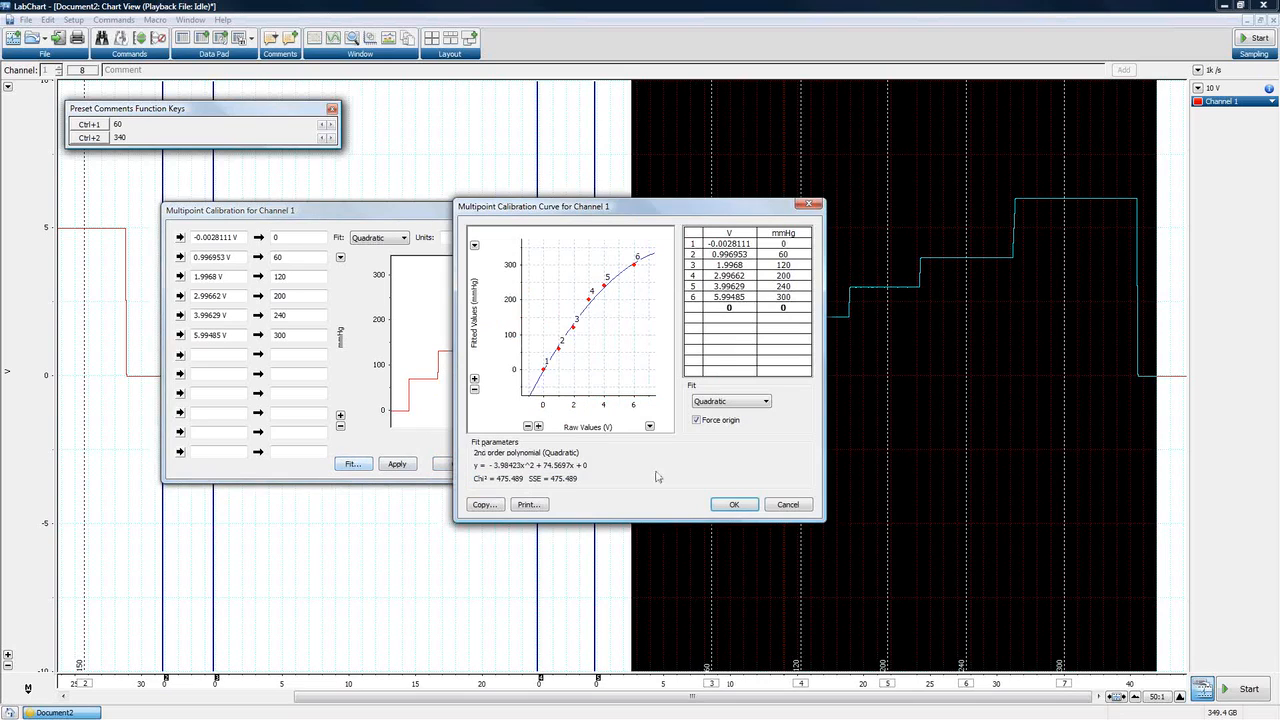
left_click(792, 506)
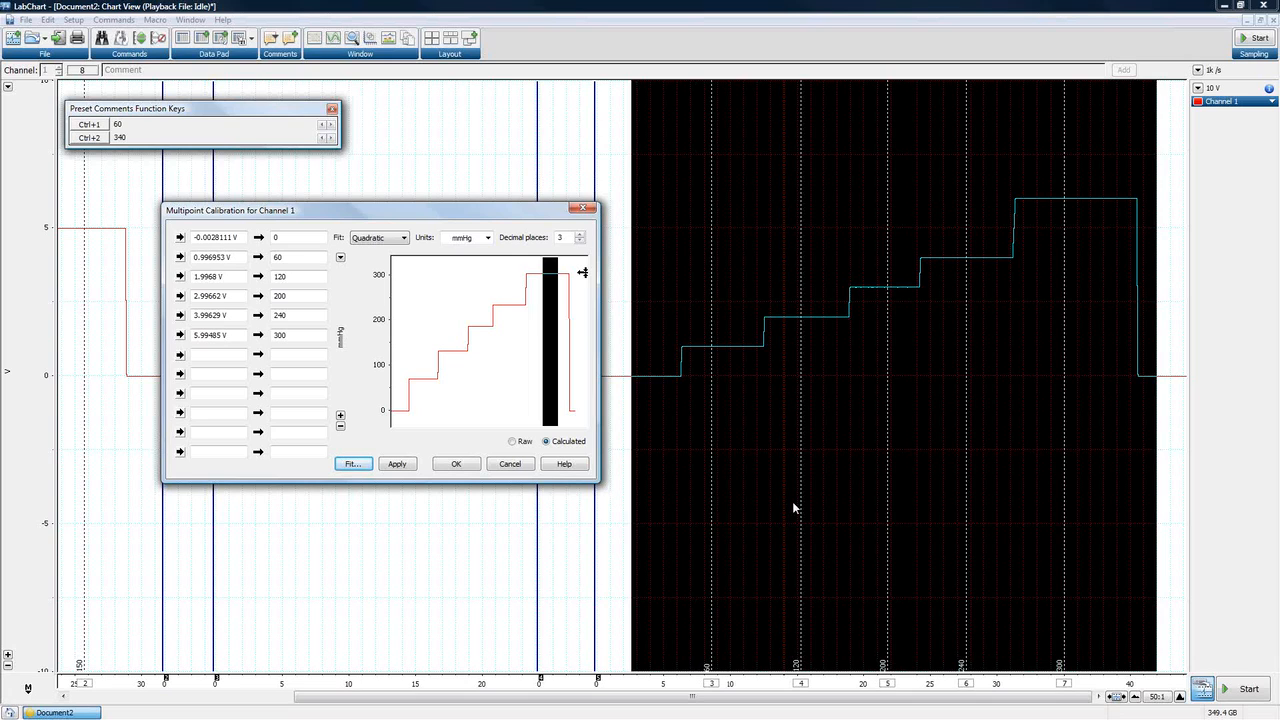
Open the help topic on setting up Multipoint Calibration, skim through its instructions, and close it.
left_click(576, 466)
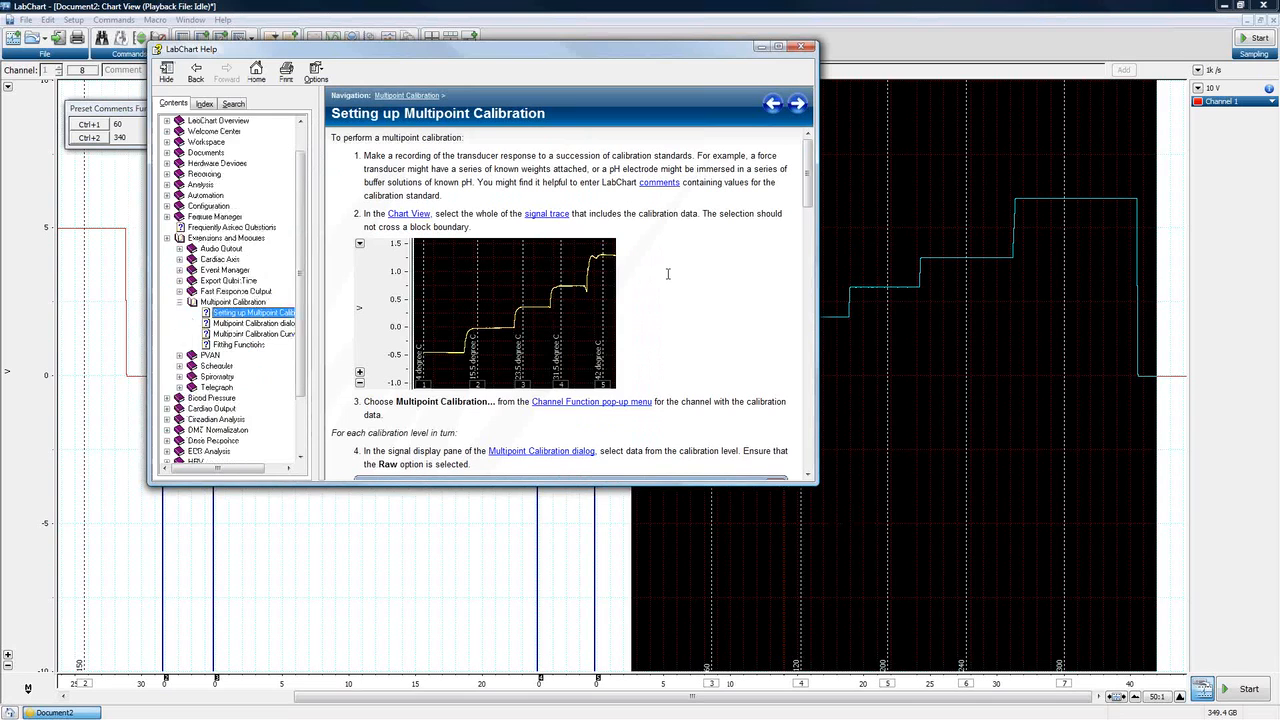
scroll(734, 296, "down", 7)
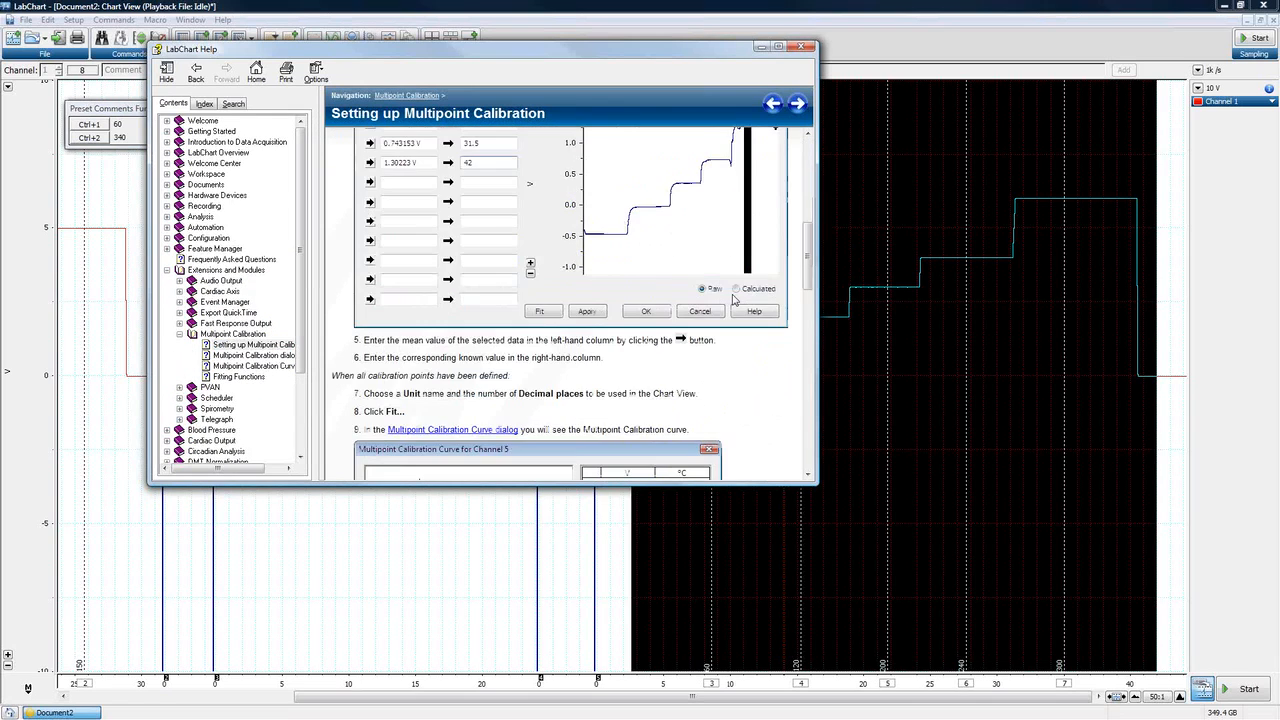
scroll(733, 296, "down", 5)
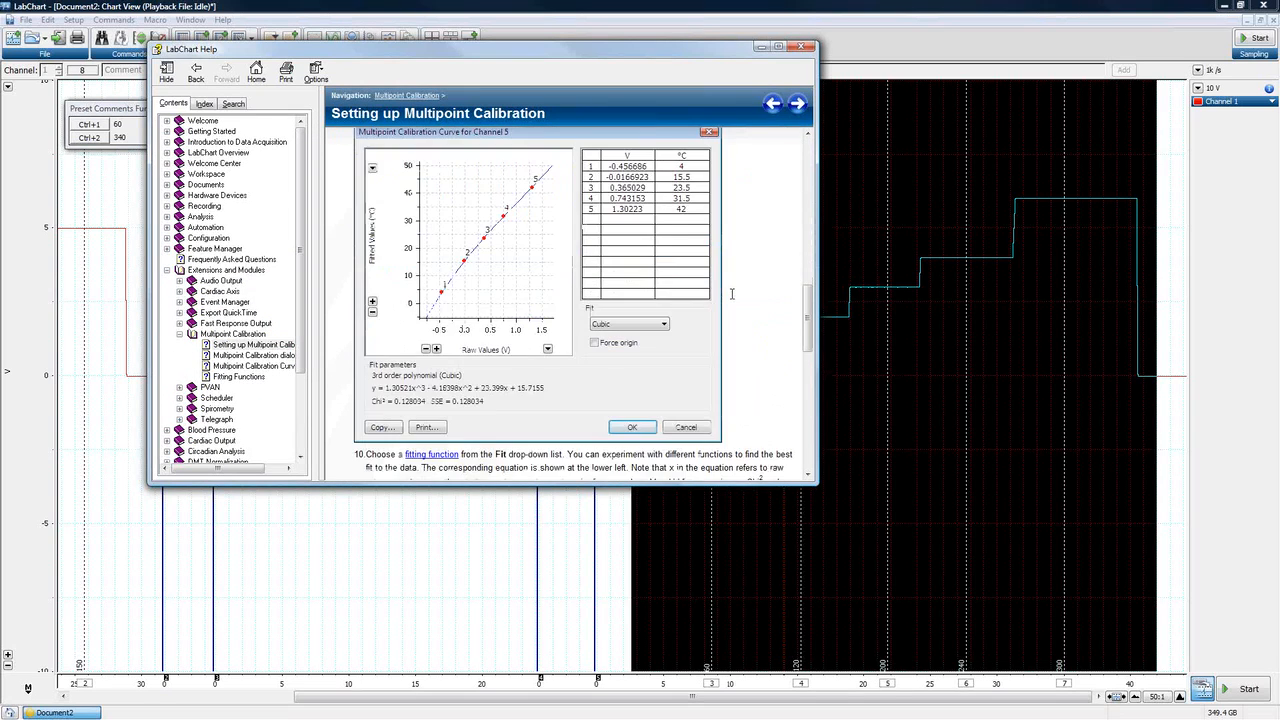
scroll(731, 293, "down", 7)
scroll(731, 293, "down", 5)
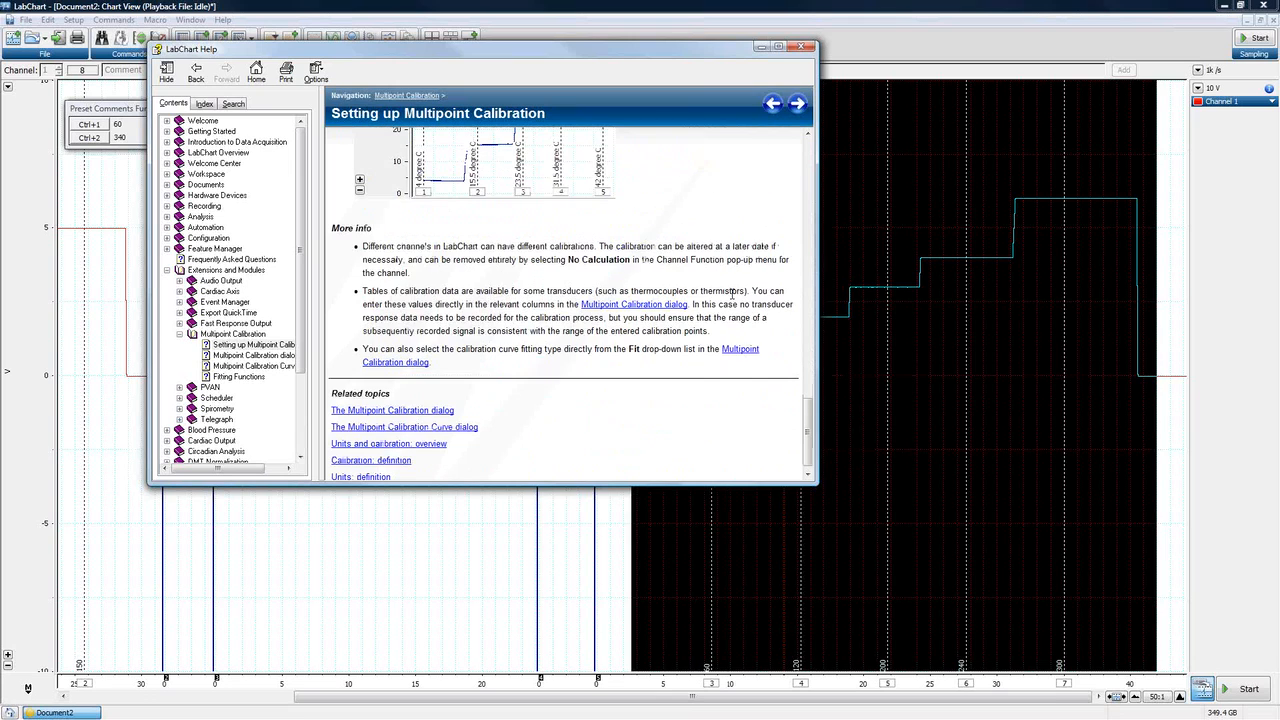
left_click(801, 46)
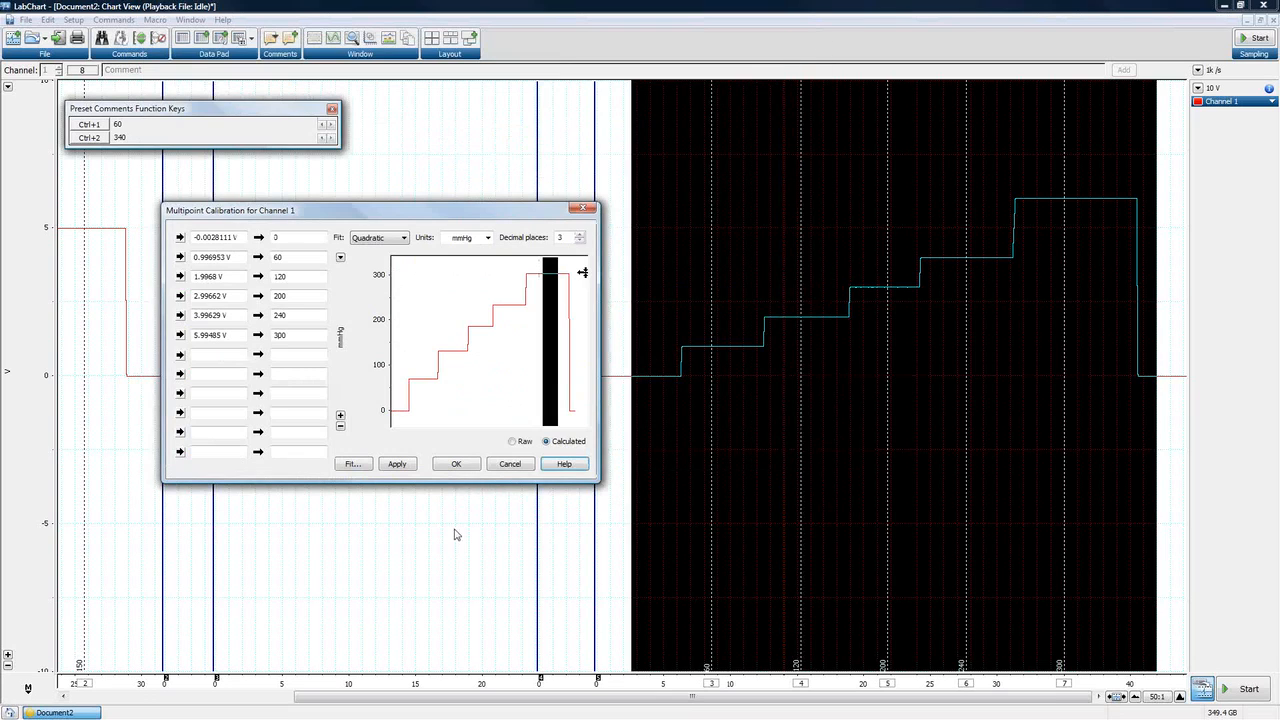
Apply the multipoint calibration to Channel 1, and check the first plateau's value in a floating readout.
left_click(462, 466)
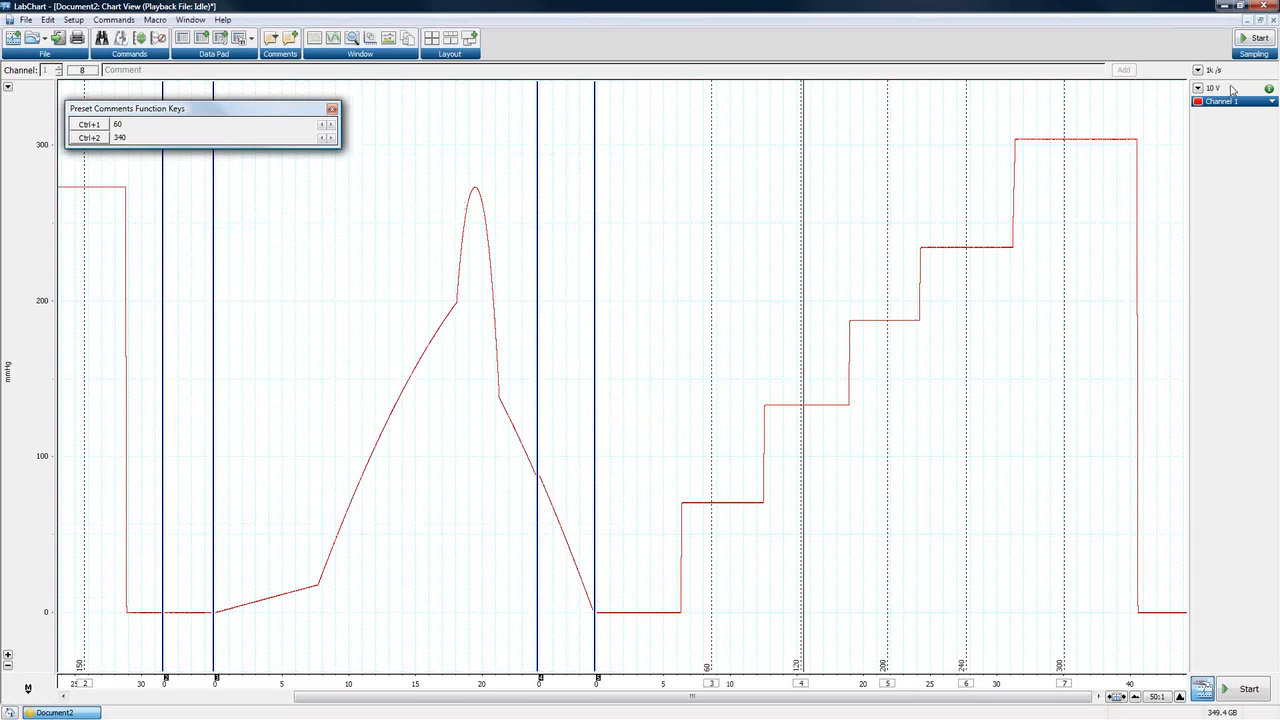
double_click(1231, 90)
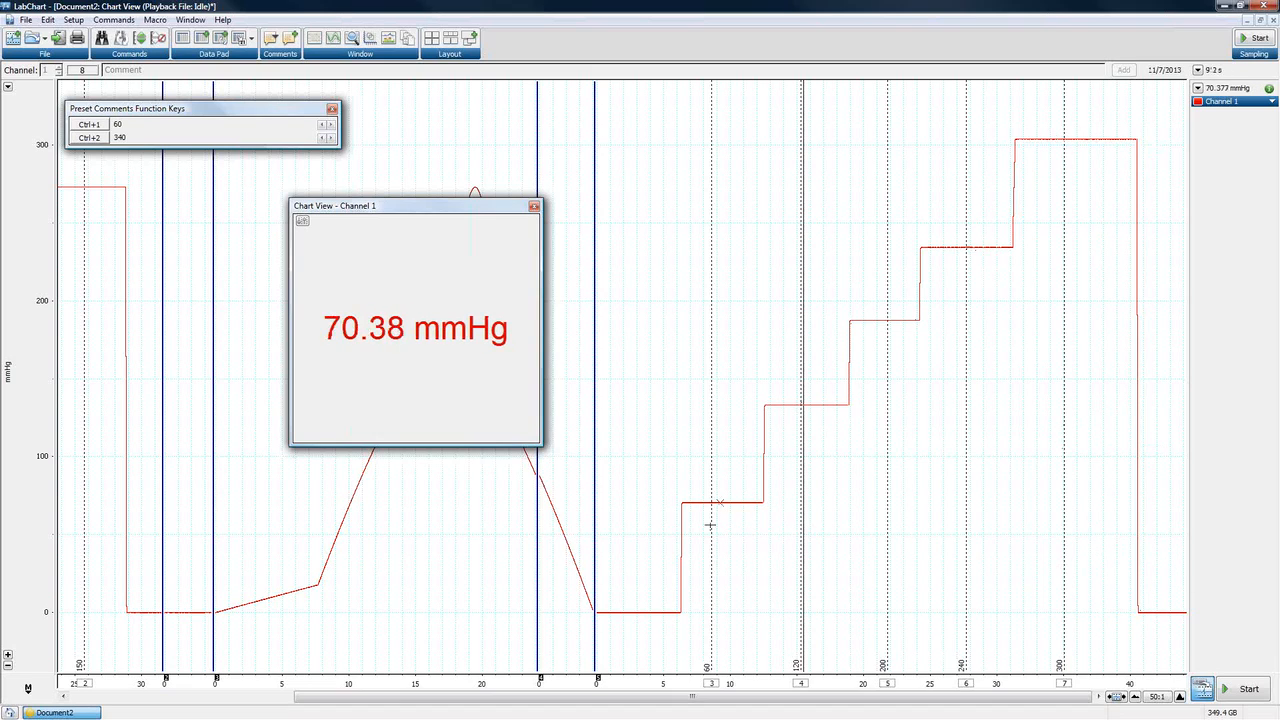
left_click(534, 206)
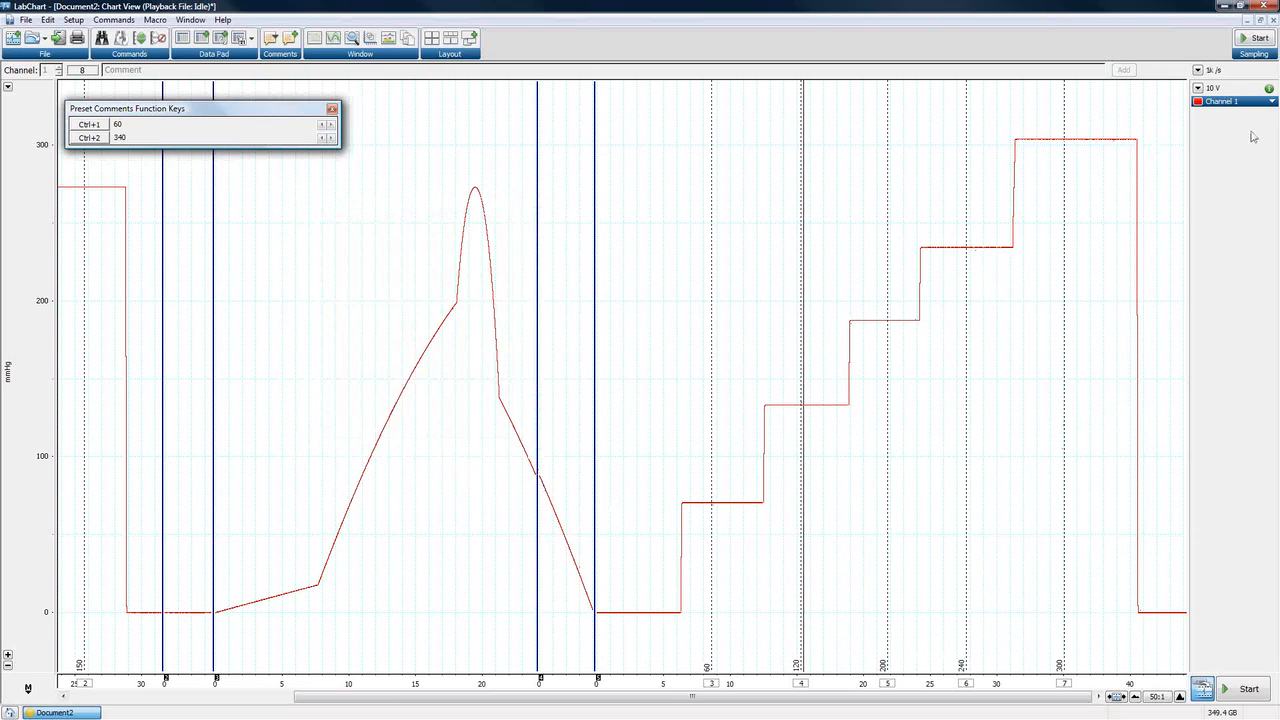
Change Channel 1's multipoint calibration fit to Point to Point, and apply it.
left_click(1238, 103)
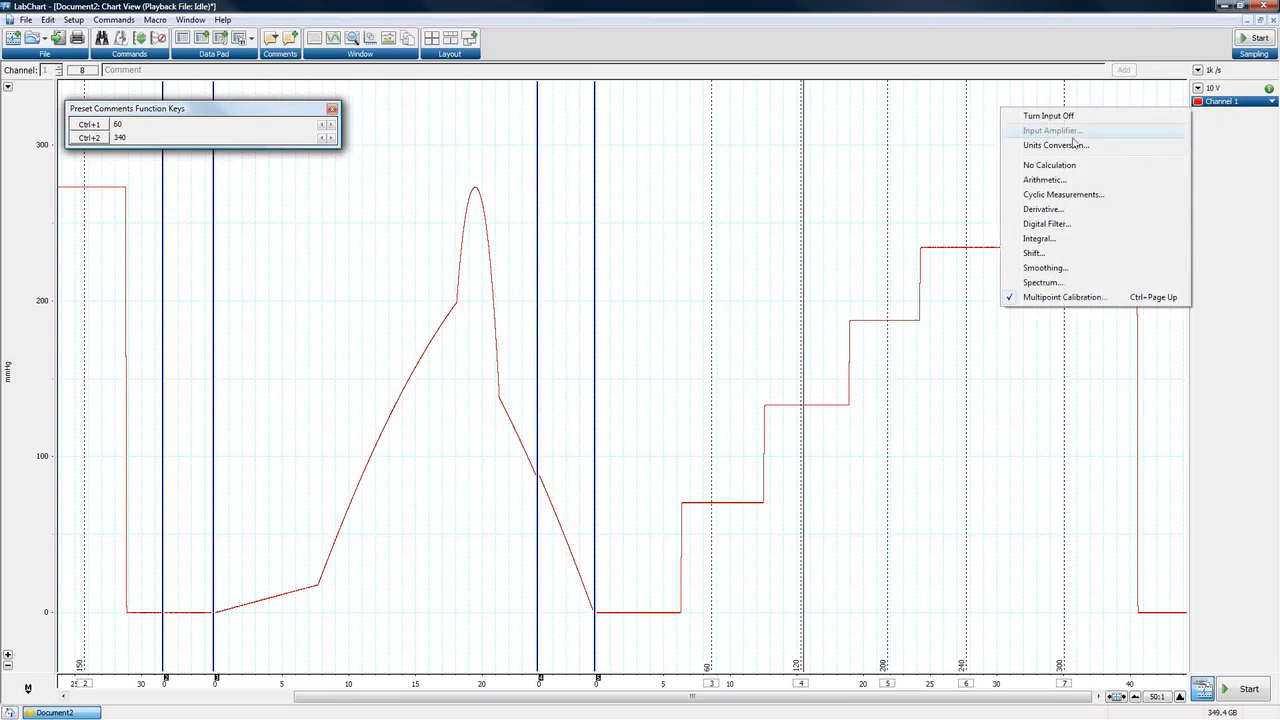
left_click(1056, 298)
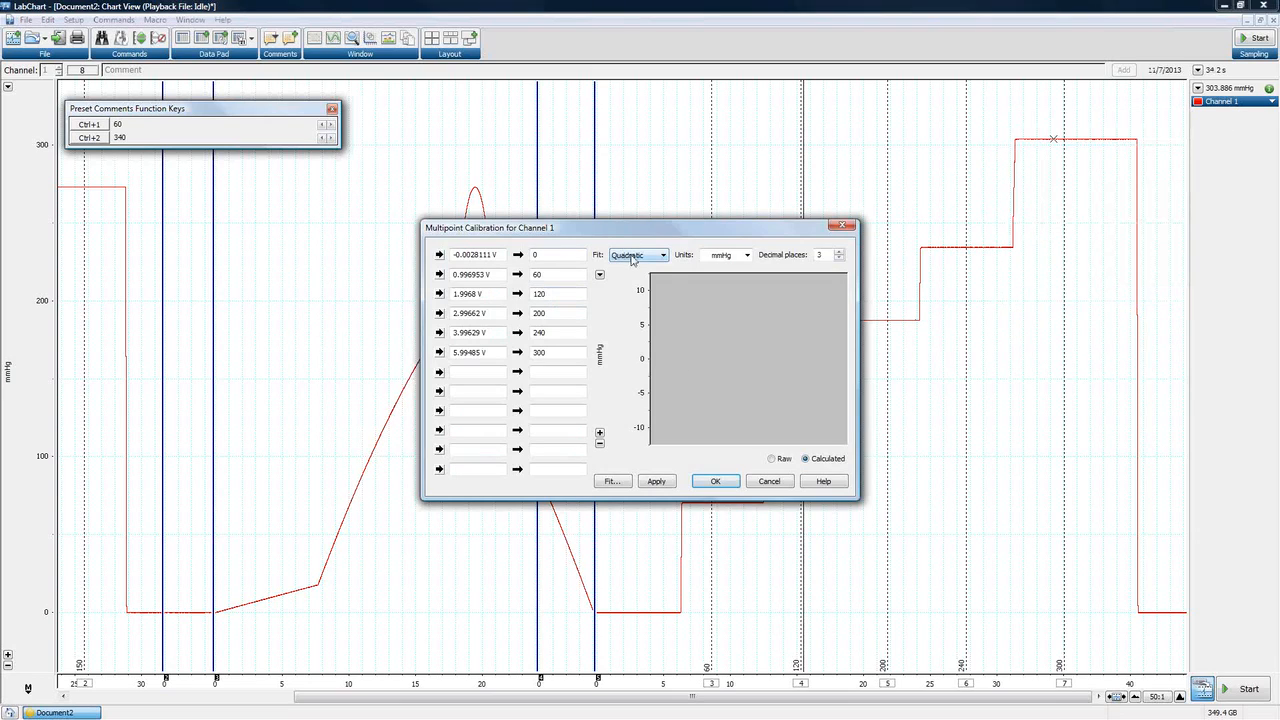
left_click(631, 258)
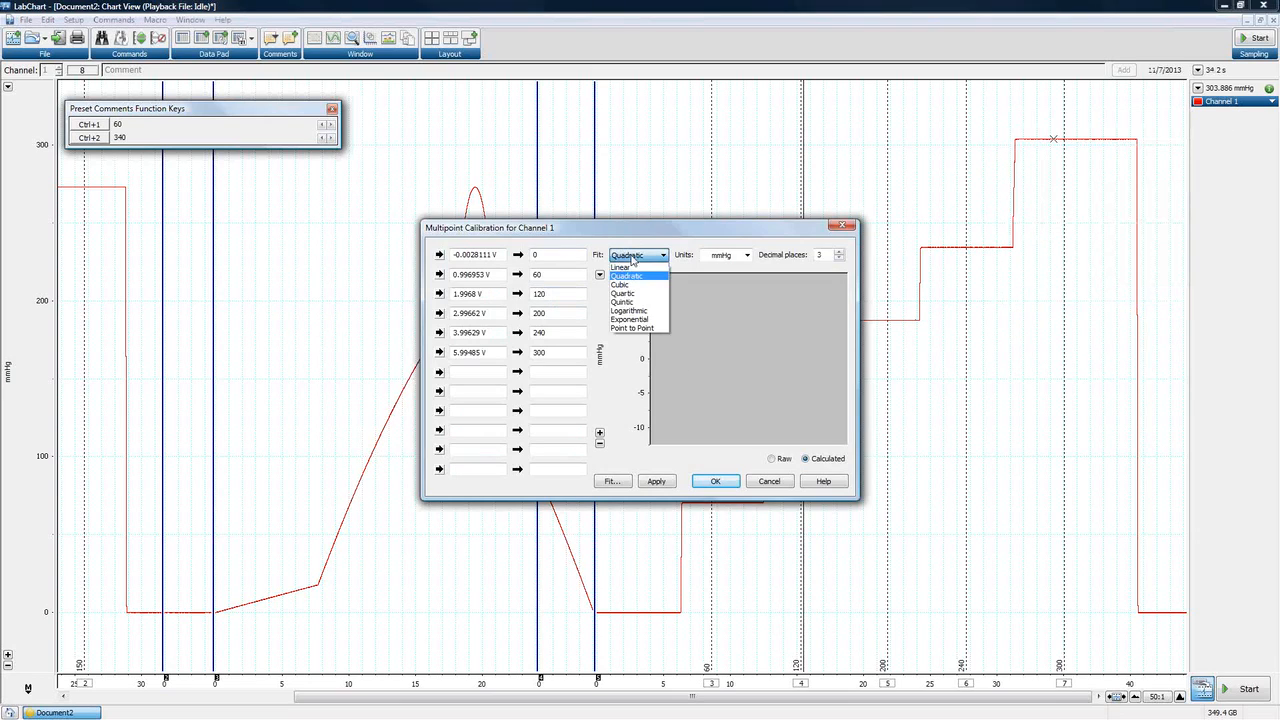
left_click(632, 328)
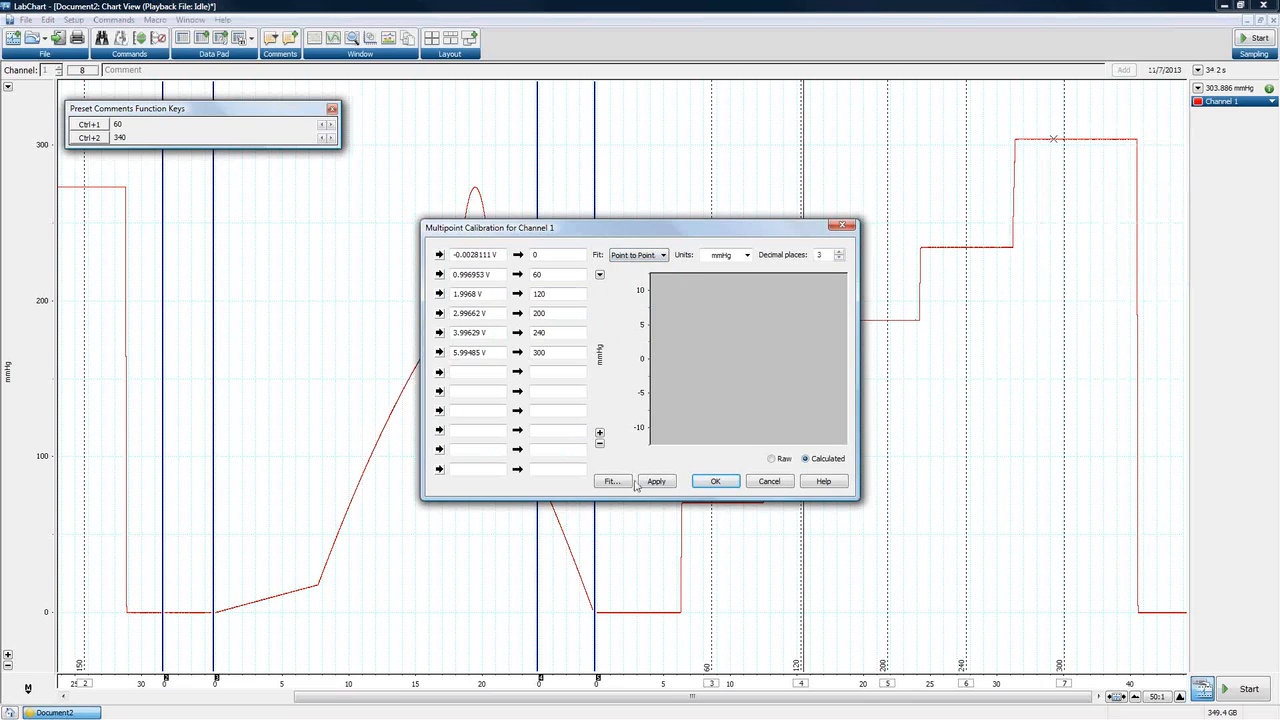
left_click(715, 482)
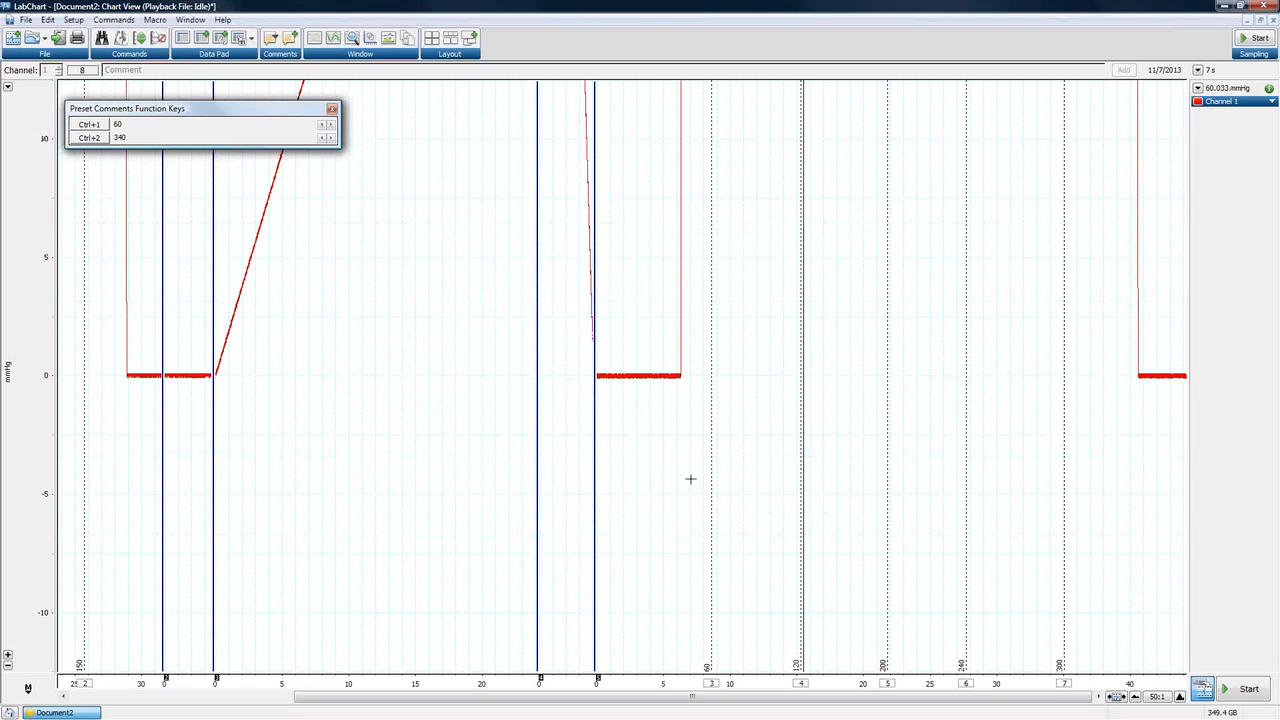
Auto-scale the Channel 1 trace and float its value readout over the chart to inspect the calibrated plateaus.
left_click(141, 39)
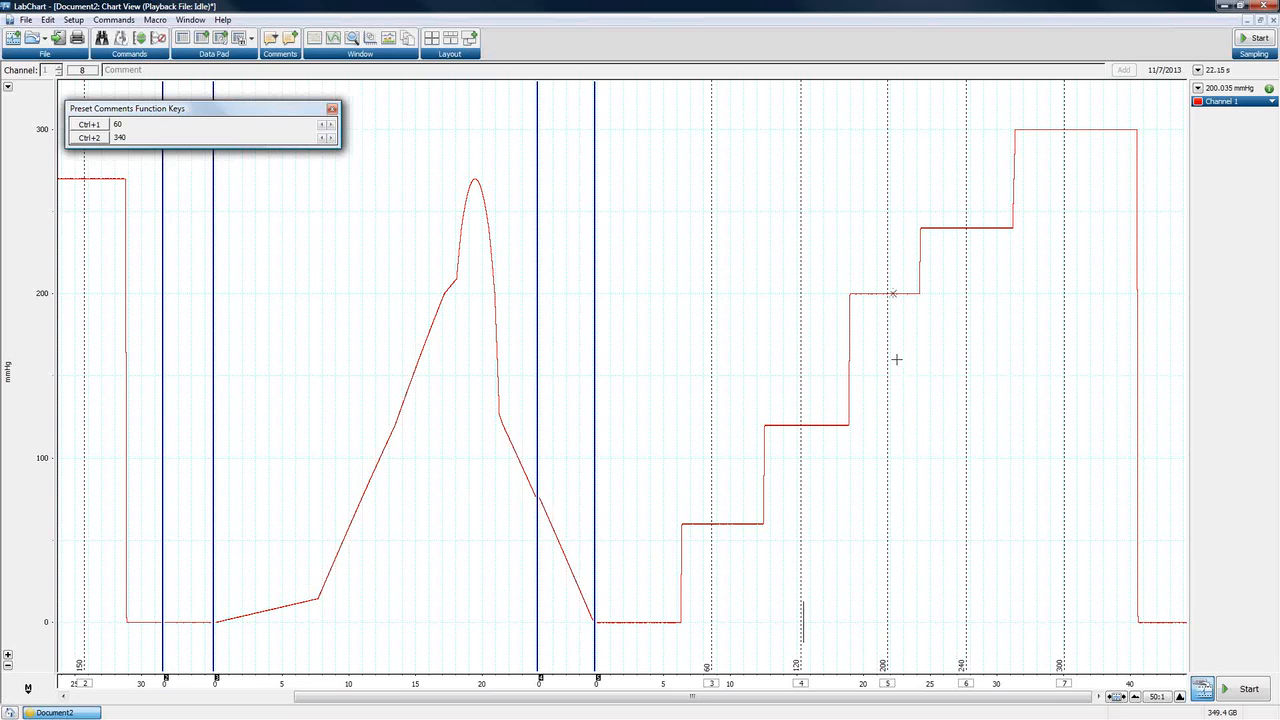
left_click_drag(1170, 114, 540, 99)
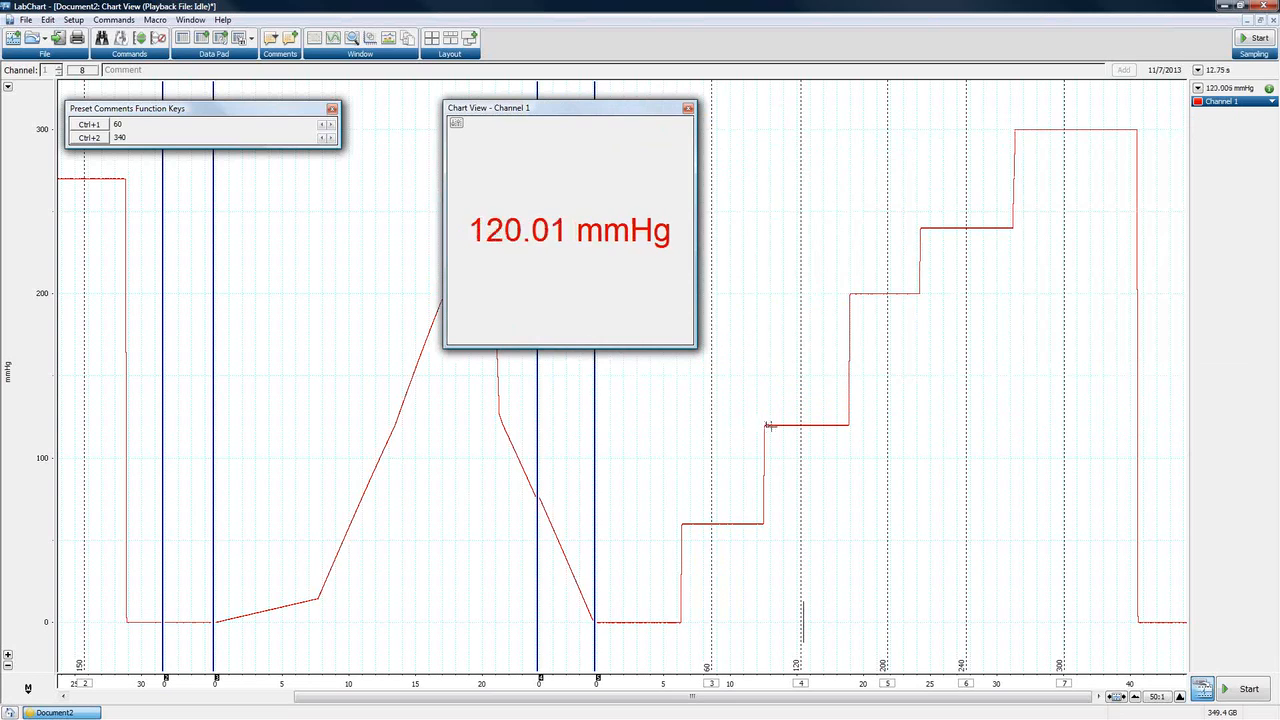
Select the whole stepped signal, examine the Point to Point fit curve in Channel 1's multipoint calibration, and accept the calibration.
left_click_drag(640, 482, 1176, 671)
left_click(637, 681)
left_click_drag(637, 681, 1172, 675)
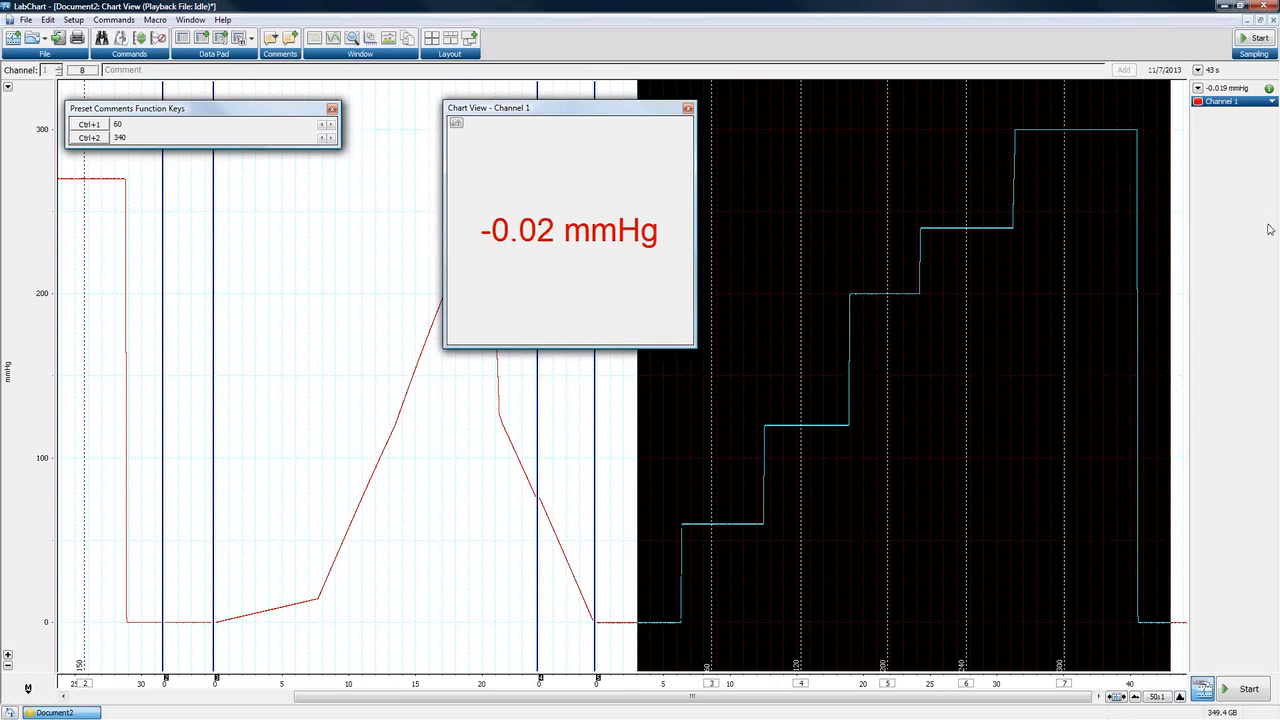
left_click(1245, 106)
left_click(1060, 297)
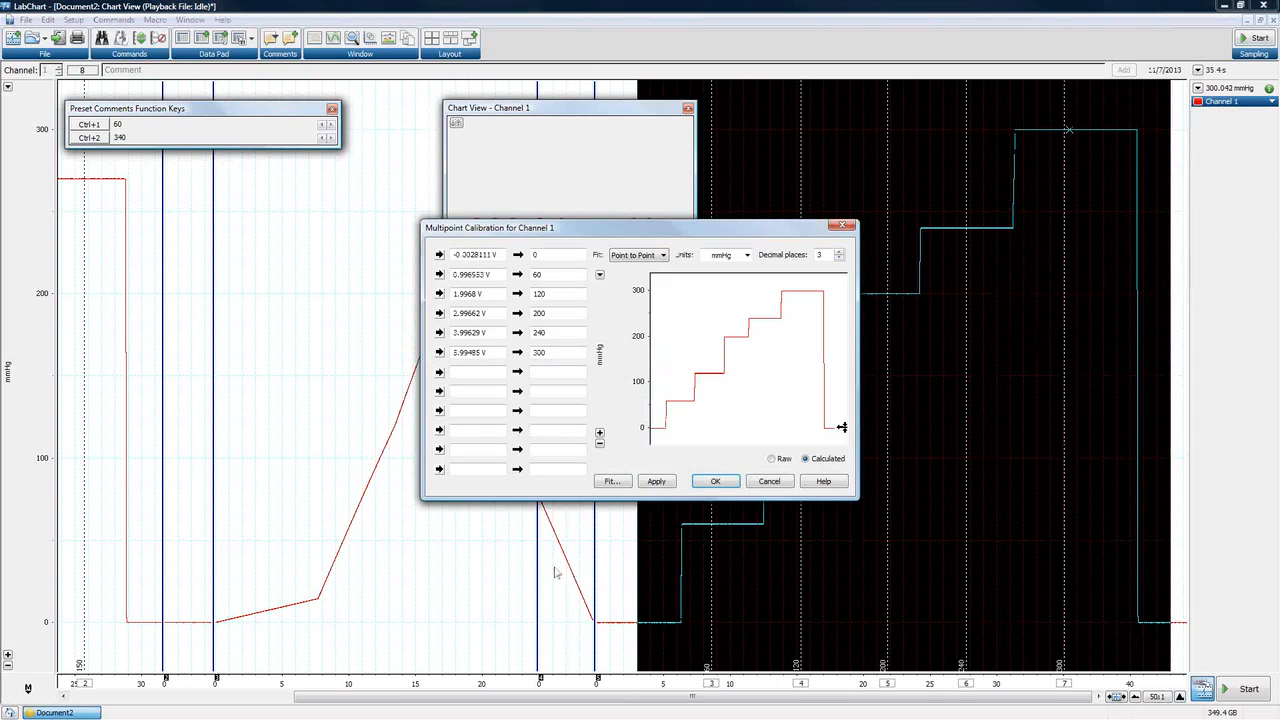
left_click(612, 481)
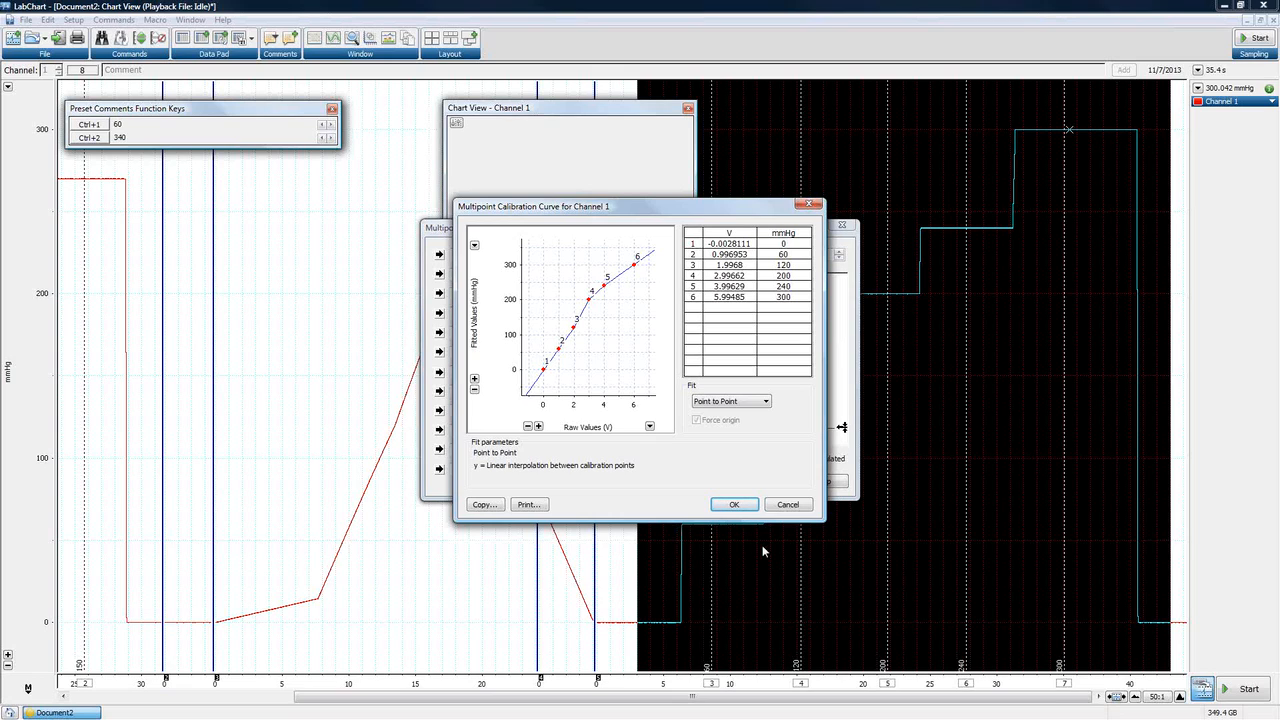
left_click(788, 505)
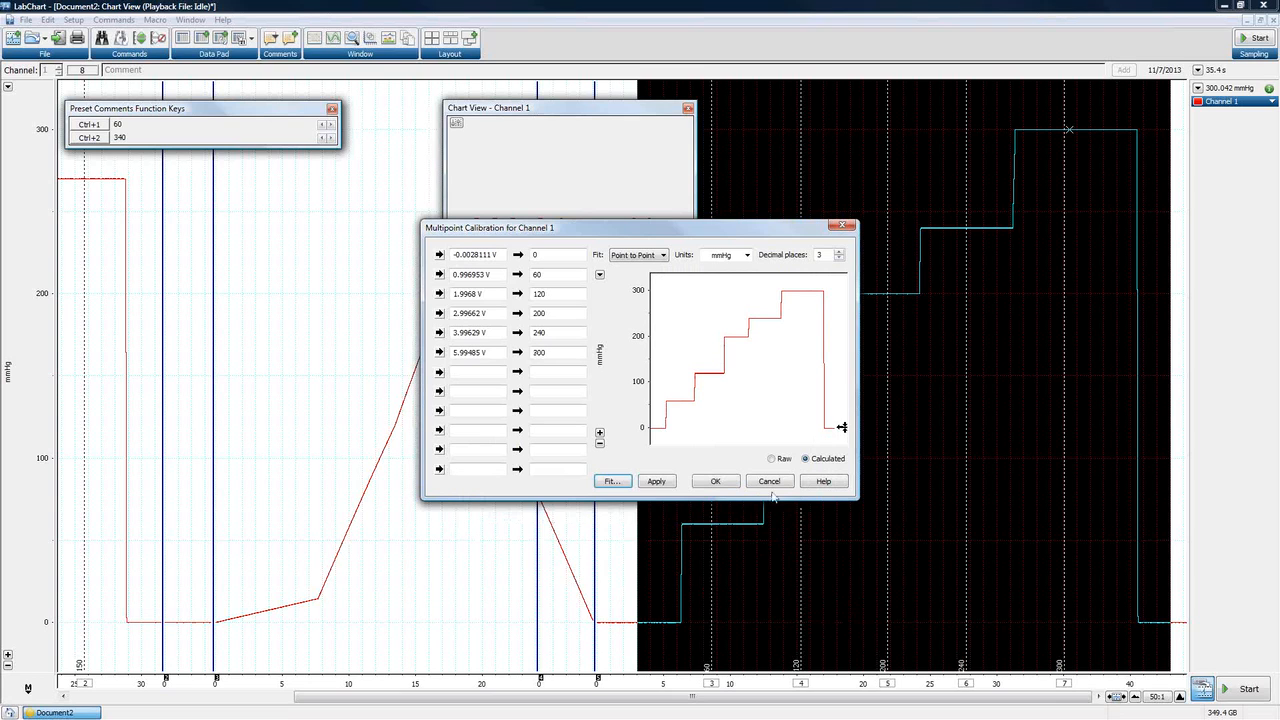
left_click(712, 484)
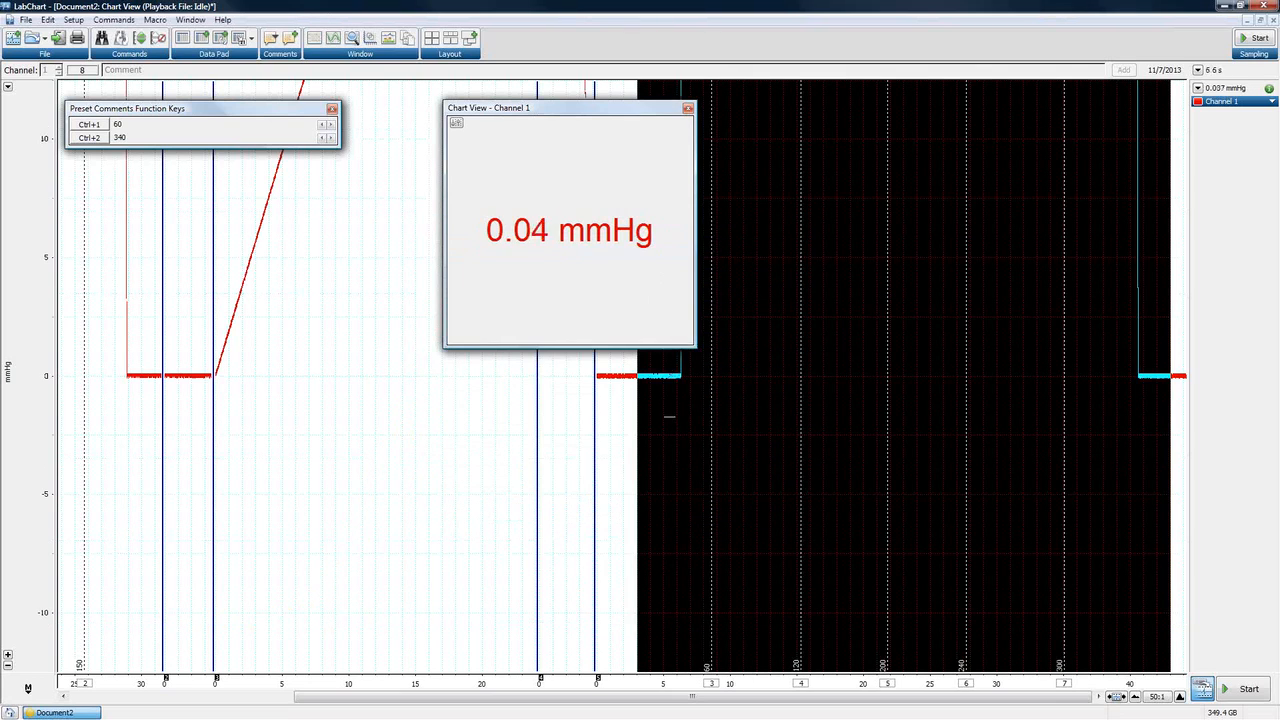
Auto-scale the recalibrated Channel 1 trace, clear the selection, check the plateau values in a fresh floating readout, and close it.
left_click(687, 108)
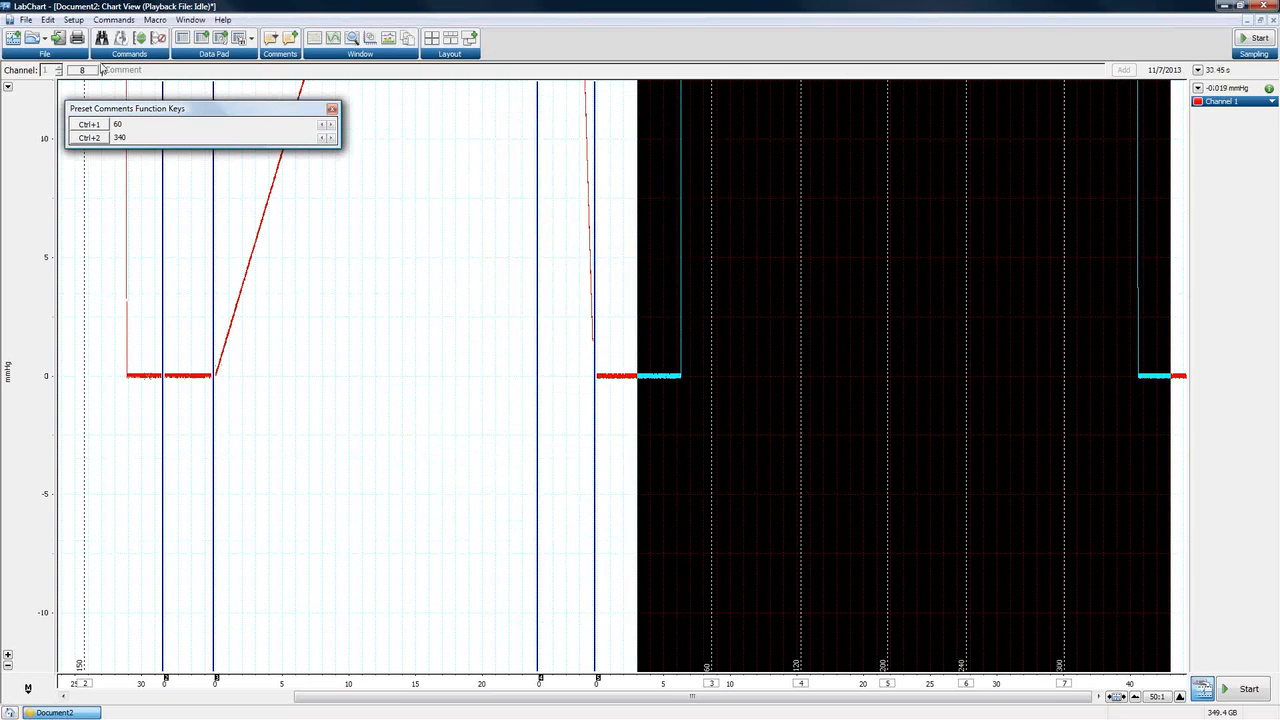
left_click(158, 37)
left_click(660, 378)
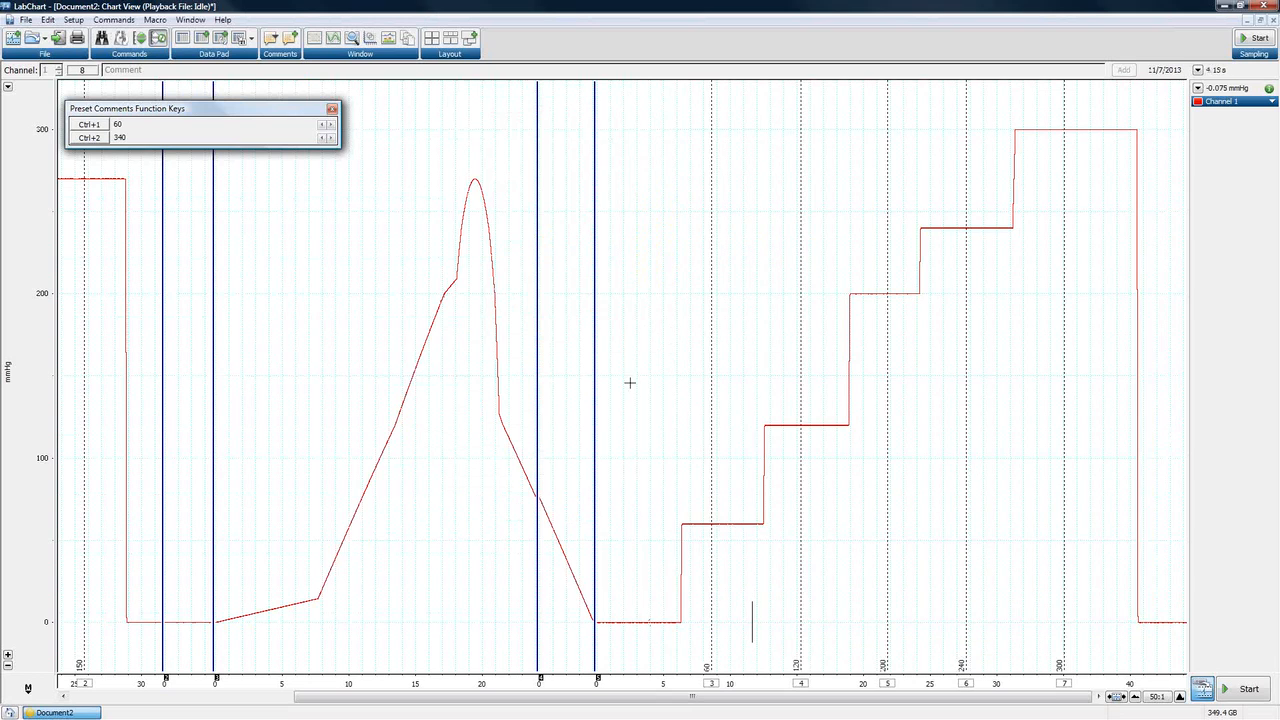
left_click_drag(1215, 87, 621, 92)
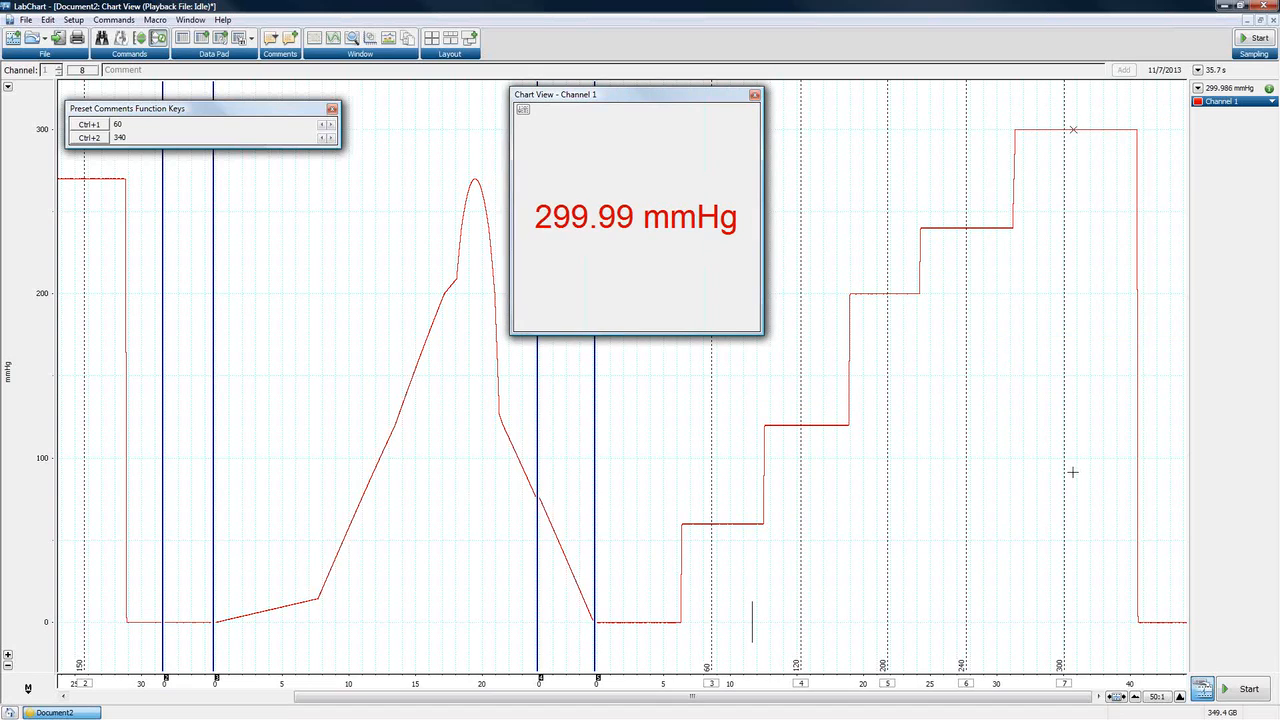
left_click(754, 96)
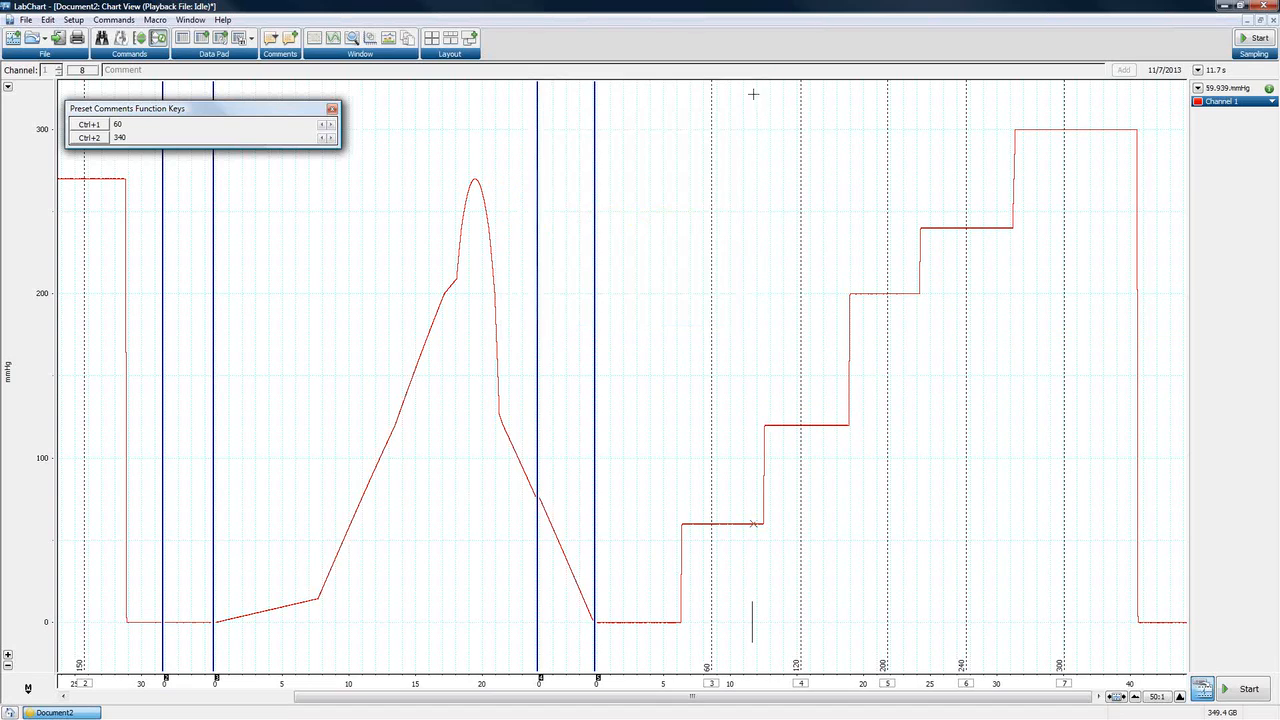